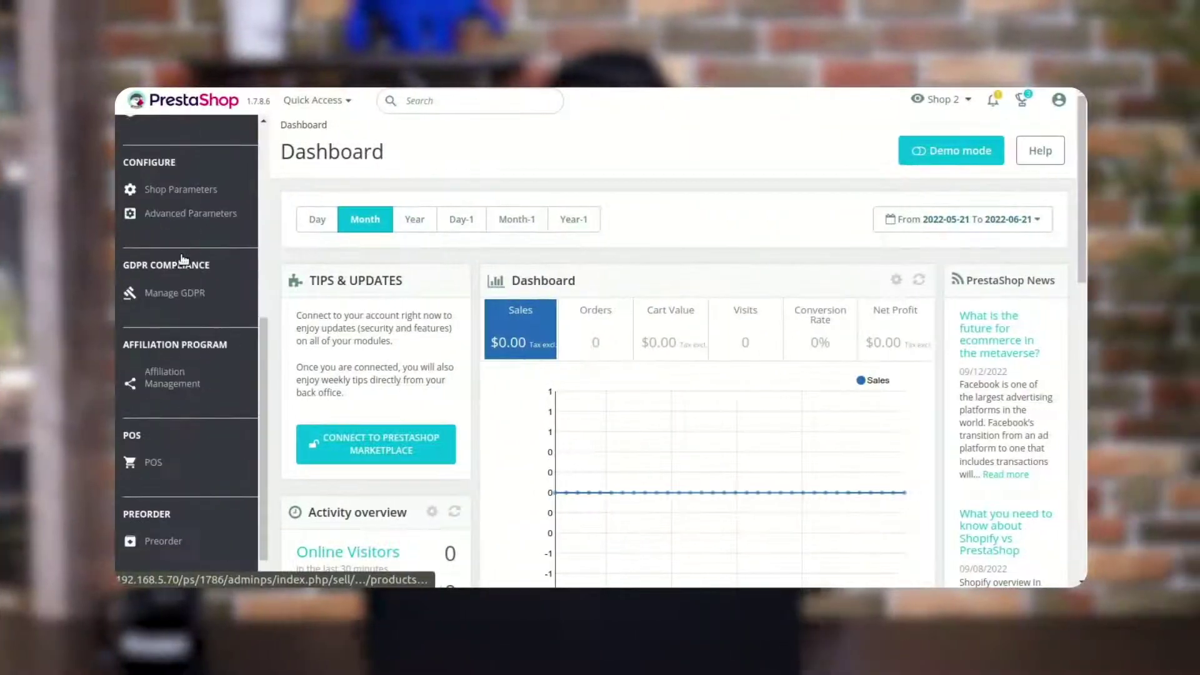
Start a new preorder from the Preorder products list and search products for 'hummin'
{"action": "scroll", "coordinate": [184, 259], "scroll_direction": "down", "scroll_amount": 2}
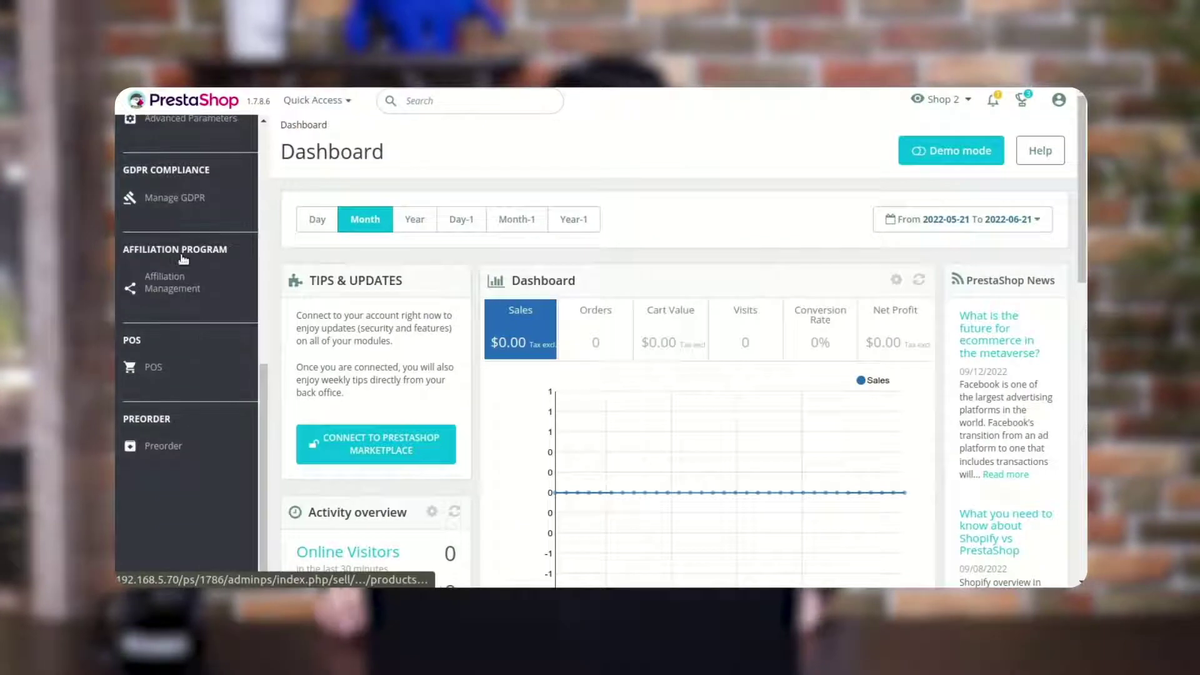
{"action": "mouse_move", "coordinate": [204, 448]}
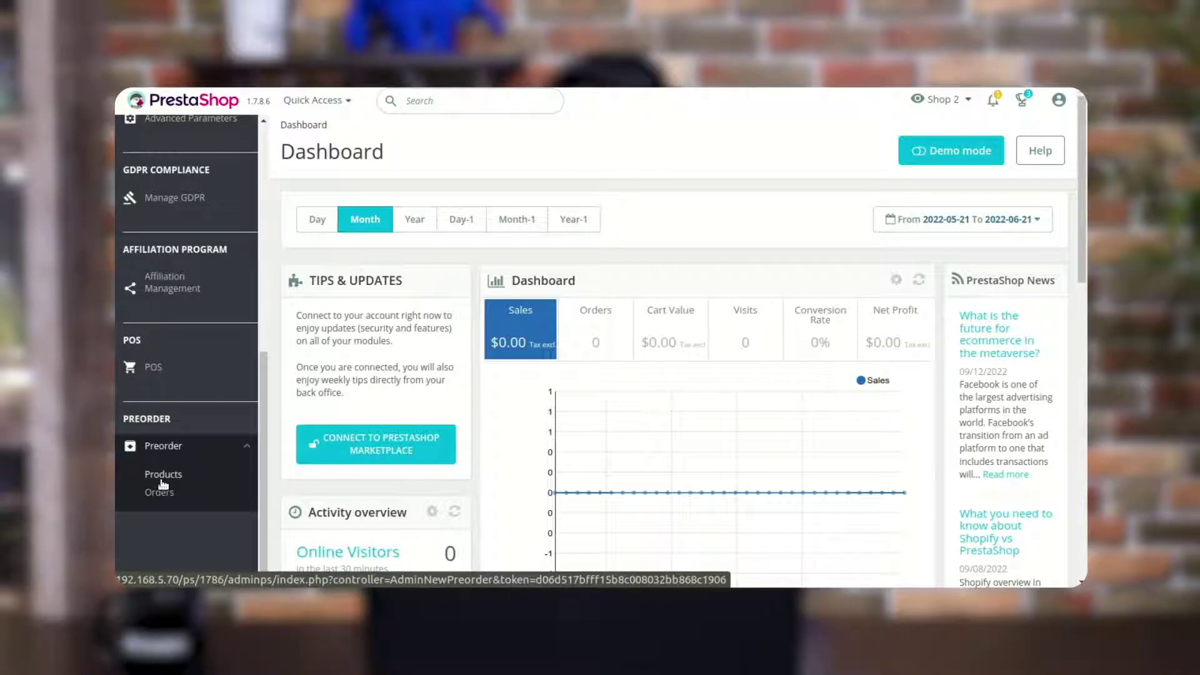
{"action": "left_click", "coordinate": [162, 476]}
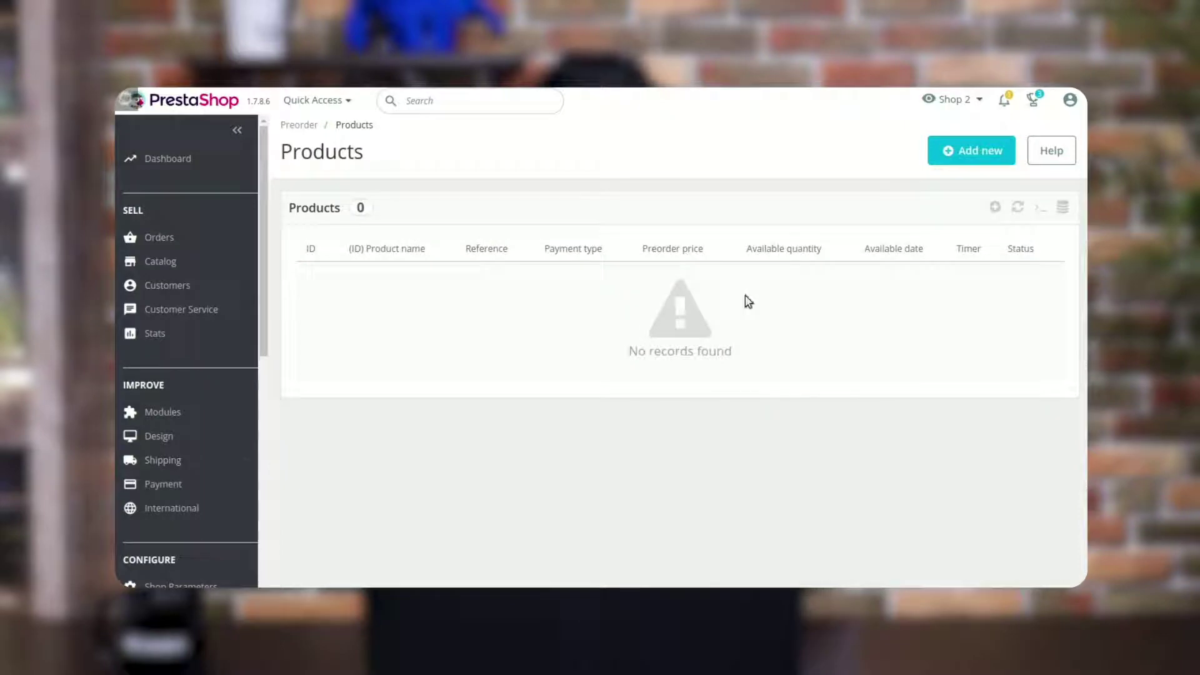
{"action": "left_click", "coordinate": [989, 161]}
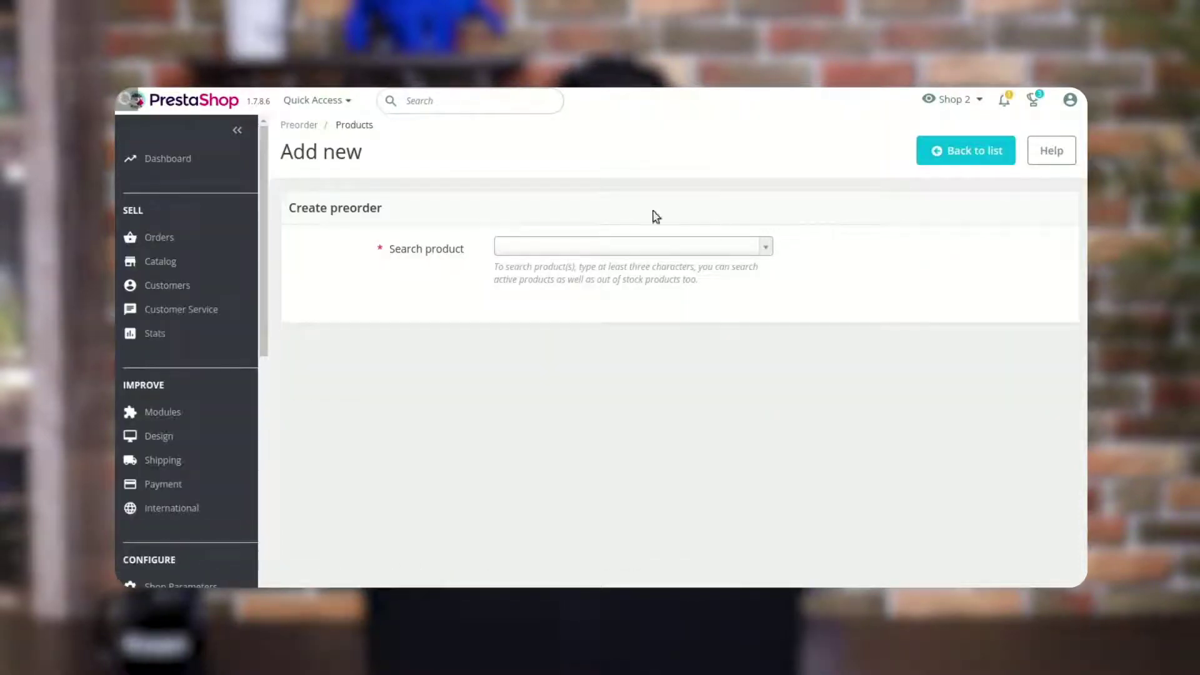
{"action": "left_click", "coordinate": [547, 251]}
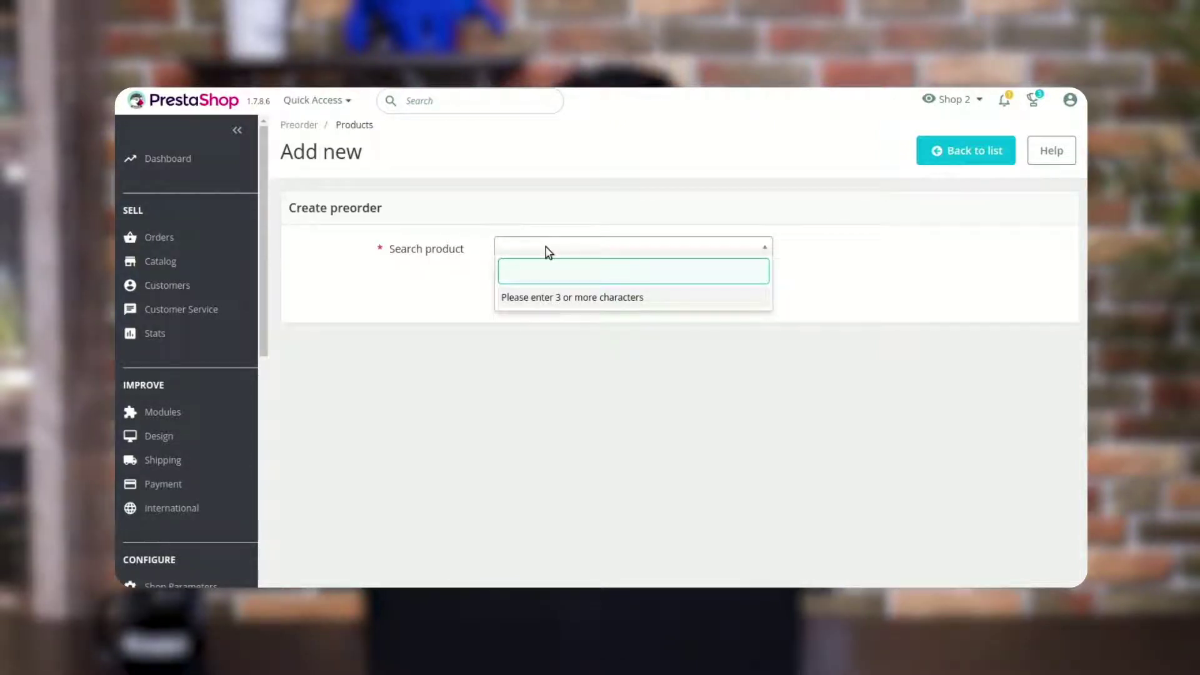
{"action": "type", "text": "hummin"}
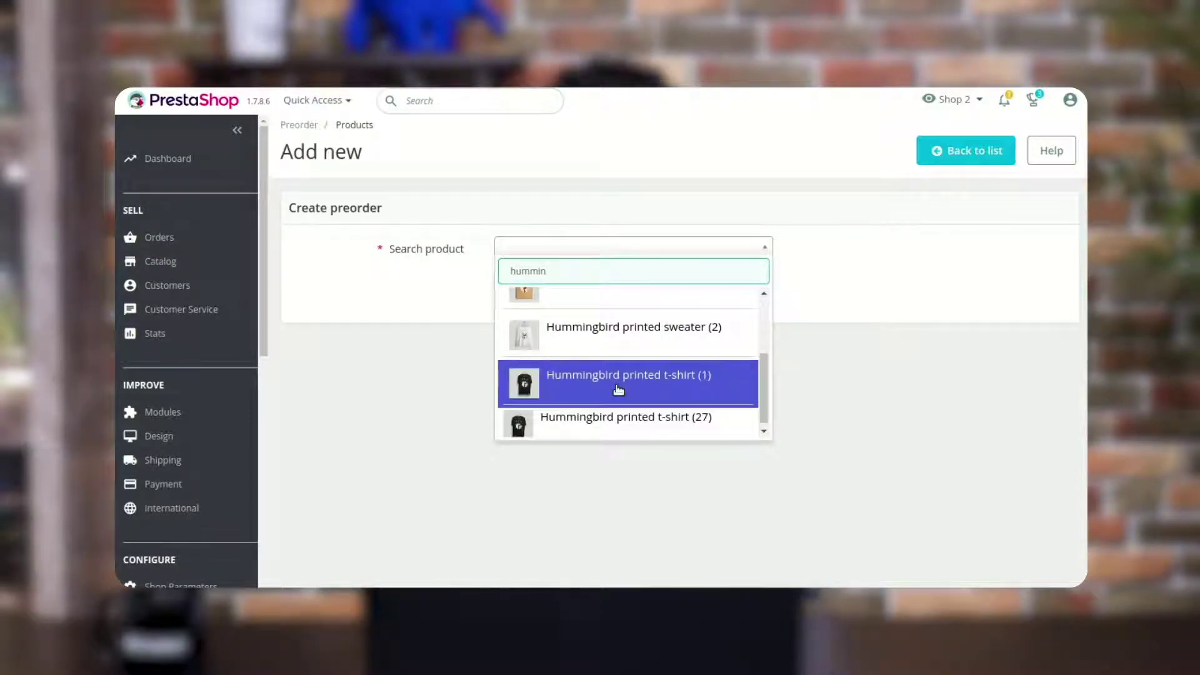
Choose Hummingbird printed t-shirt (1) and apply the preorder to all its combinations
{"action": "left_click", "coordinate": [618, 389]}
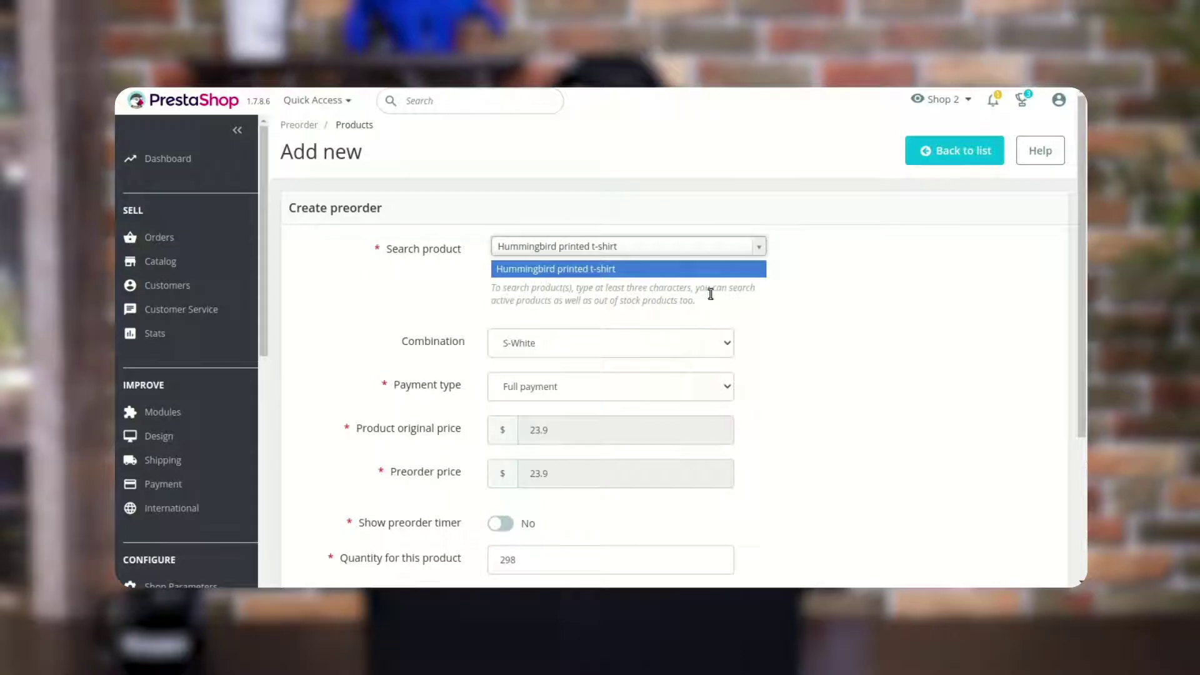
{"action": "left_click", "coordinate": [686, 343]}
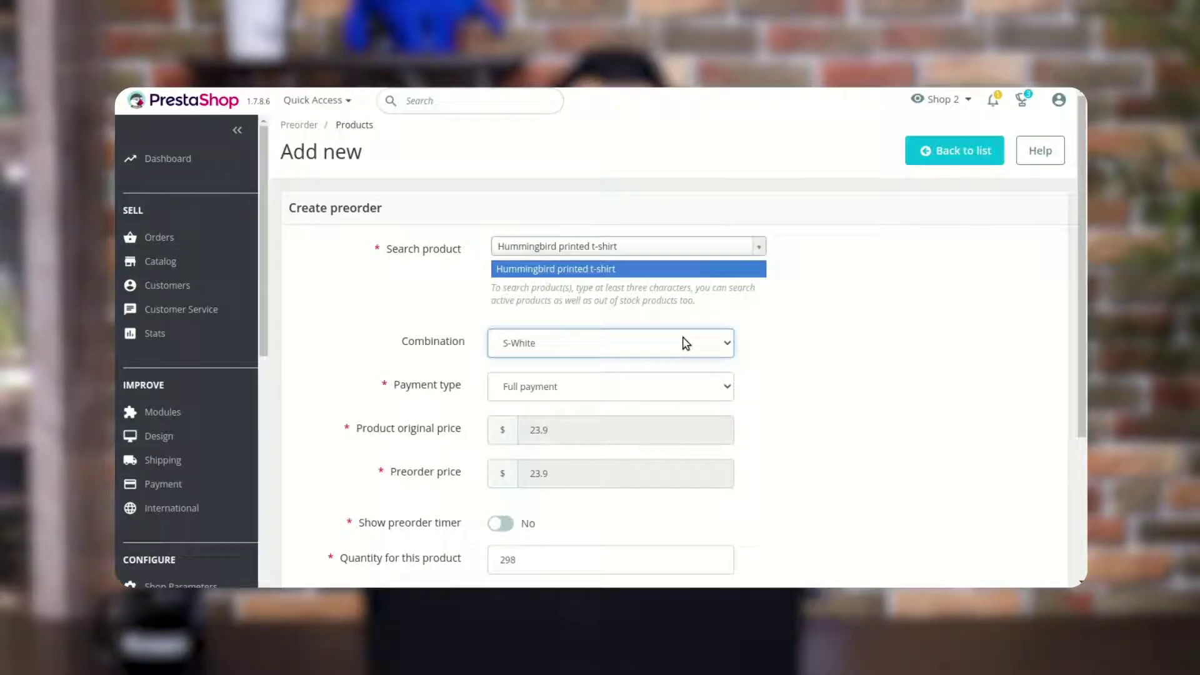
{"action": "left_click", "coordinate": [628, 370]}
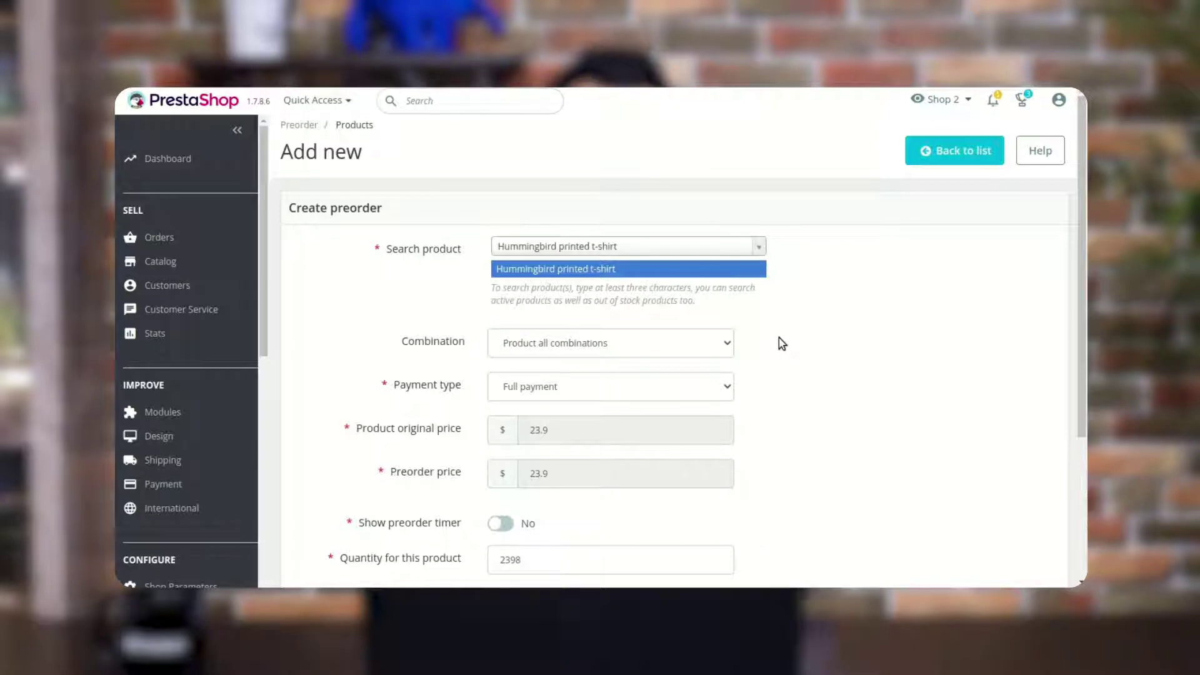
{"action": "left_click", "coordinate": [671, 352]}
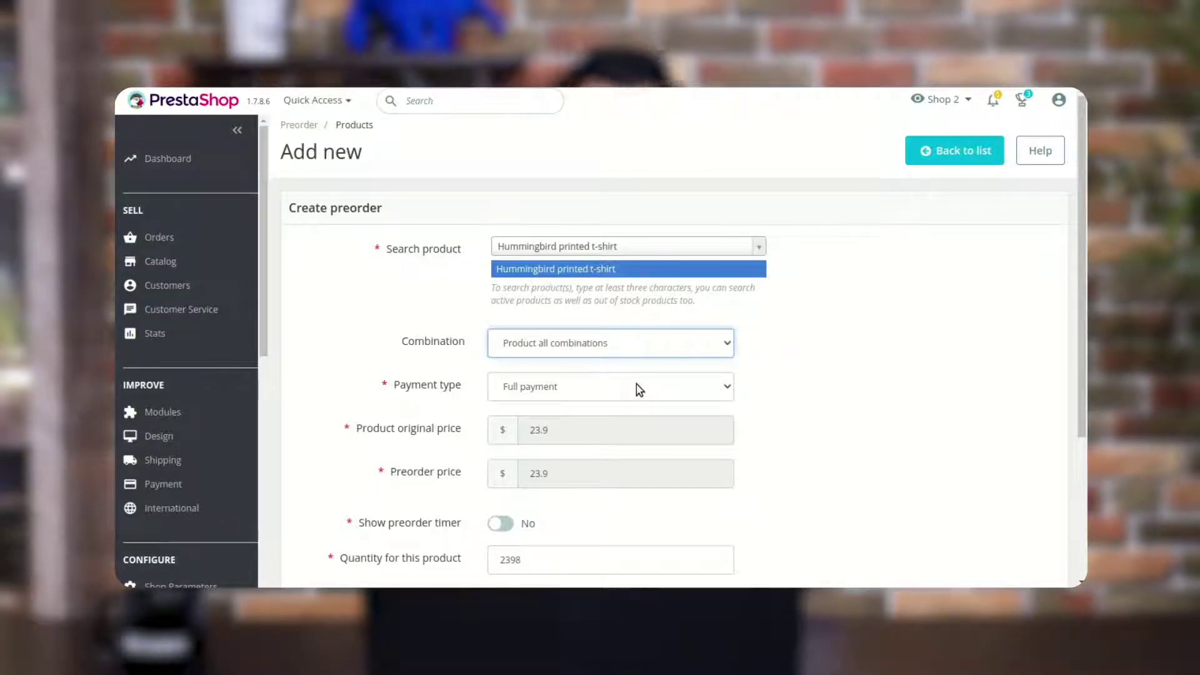
{"action": "left_click", "coordinate": [625, 416]}
{"action": "left_click", "coordinate": [890, 387]}
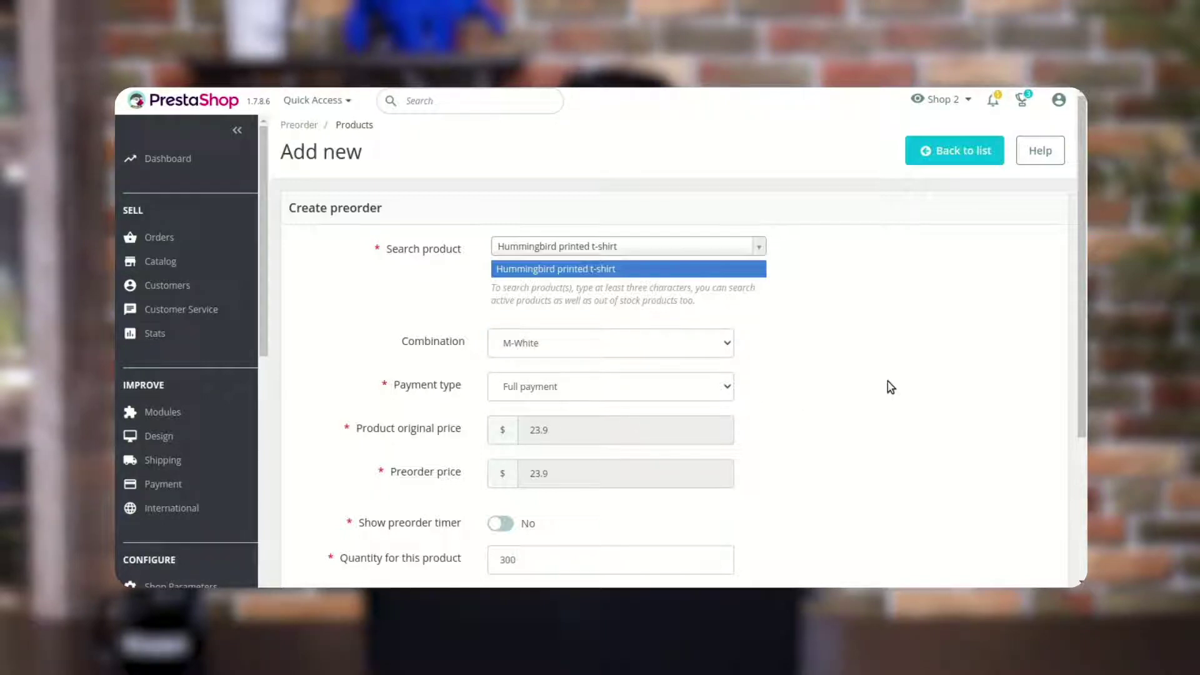
{"action": "left_click", "coordinate": [699, 357]}
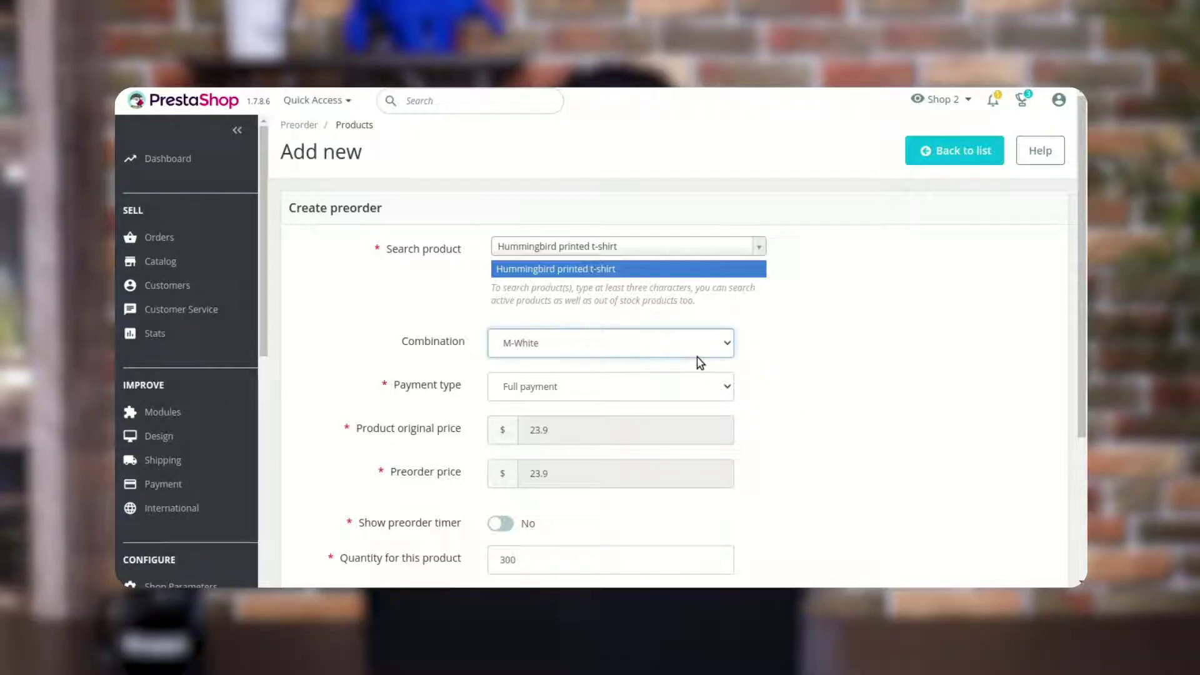
{"action": "left_click", "coordinate": [655, 368]}
{"action": "left_click", "coordinate": [675, 384]}
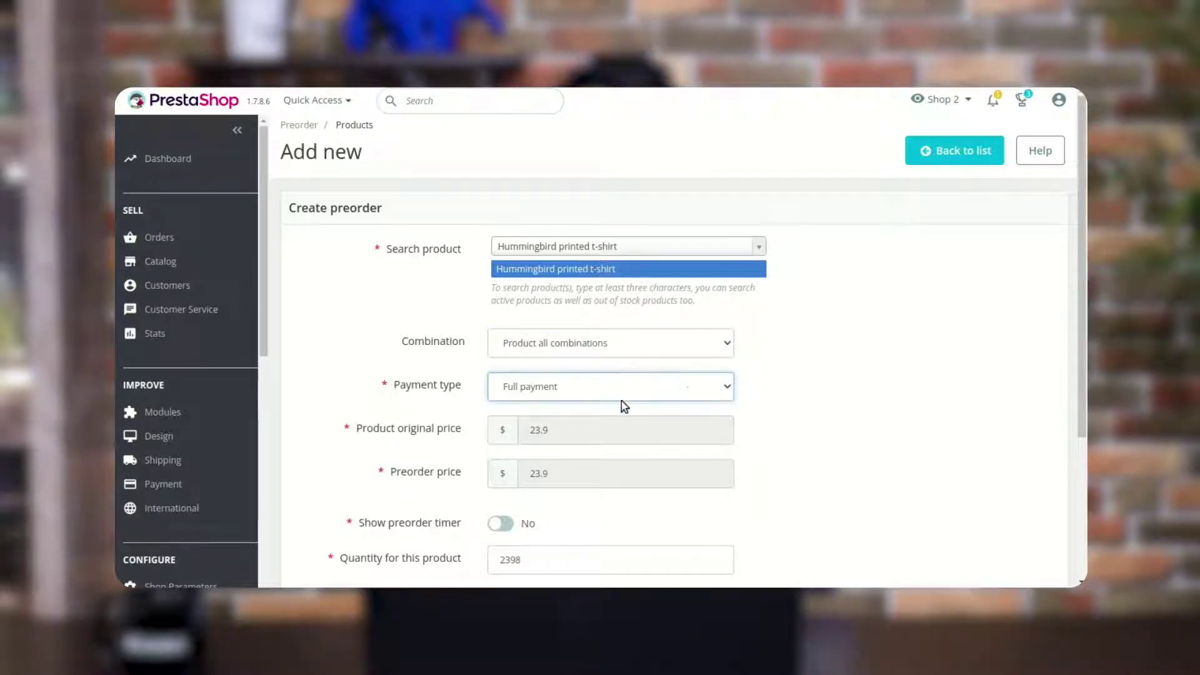
{"action": "left_click", "coordinate": [850, 400]}
Try Partial and Dynamic payment types, then leave the payment type on Full payment
{"action": "left_click", "coordinate": [726, 391]}
{"action": "left_click", "coordinate": [688, 420]}
{"action": "left_click", "coordinate": [692, 390]}
{"action": "left_click", "coordinate": [684, 431]}
{"action": "left_click", "coordinate": [686, 388]}
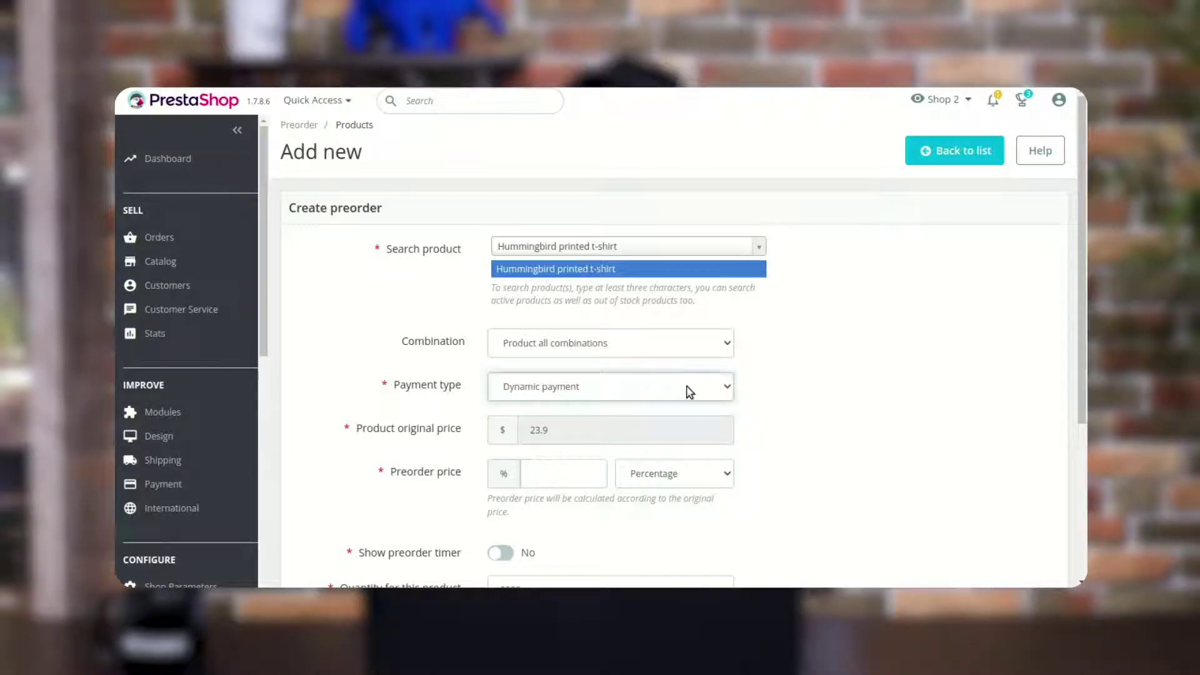
{"action": "left_click", "coordinate": [665, 415]}
{"action": "left_click", "coordinate": [869, 401]}
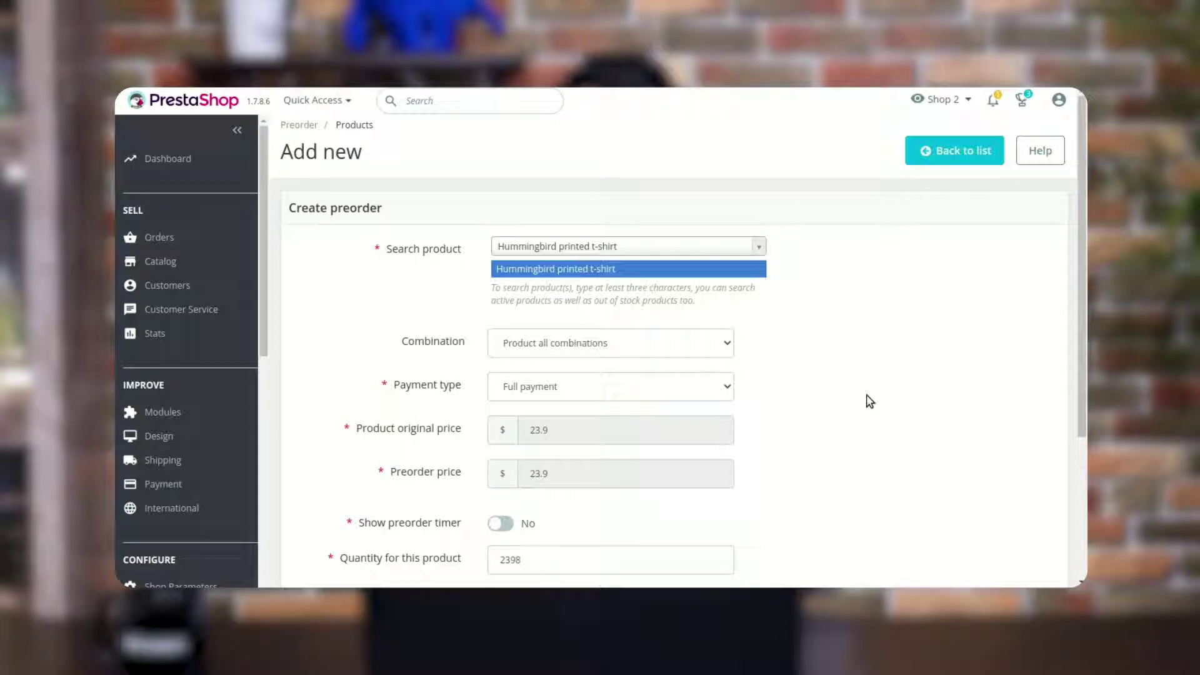
{"action": "left_click", "coordinate": [698, 384]}
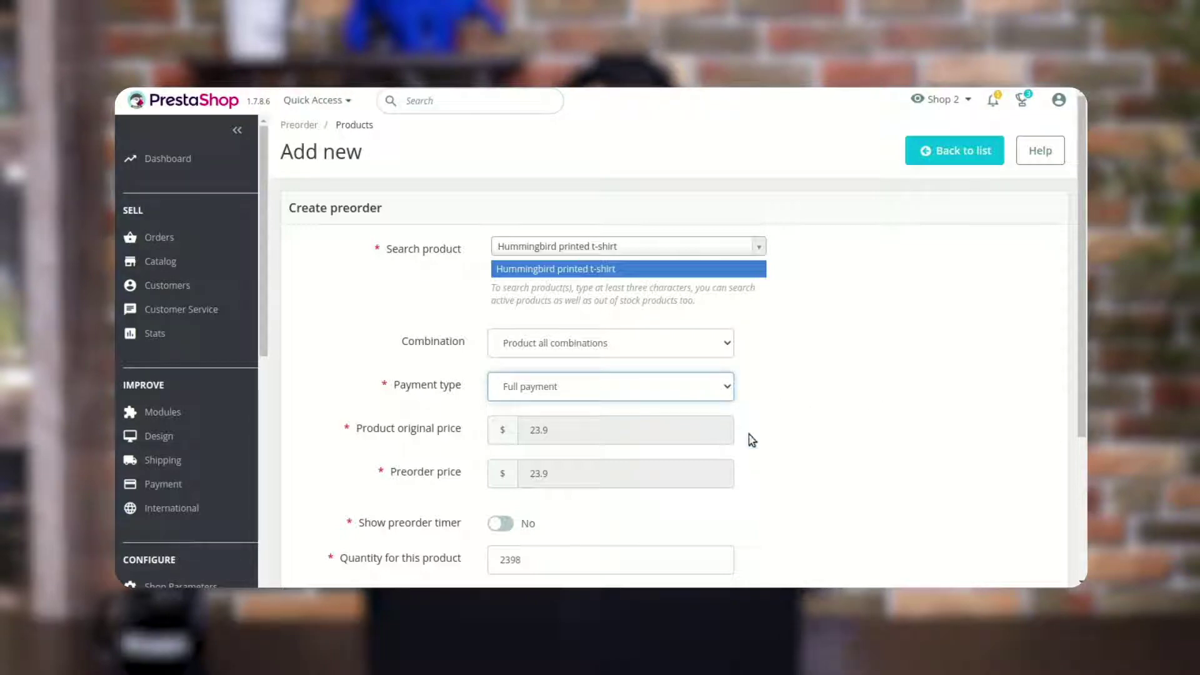
{"action": "left_click", "coordinate": [682, 424]}
{"action": "left_click", "coordinate": [814, 434]}
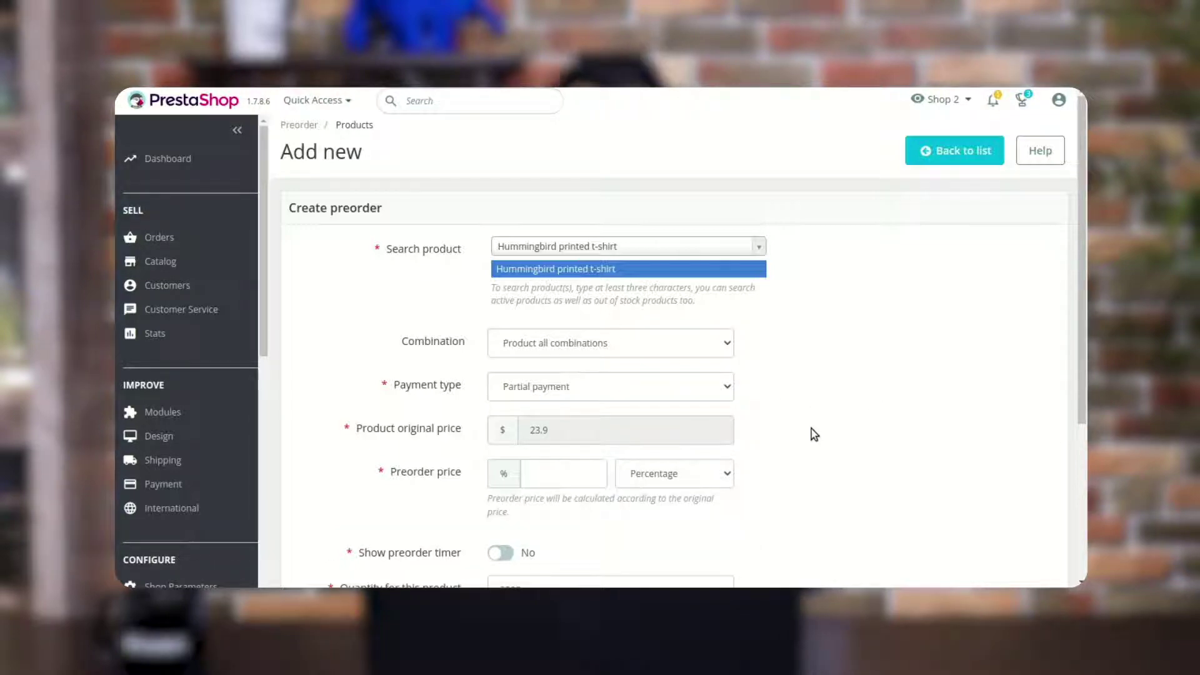
{"action": "left_click", "coordinate": [568, 472]}
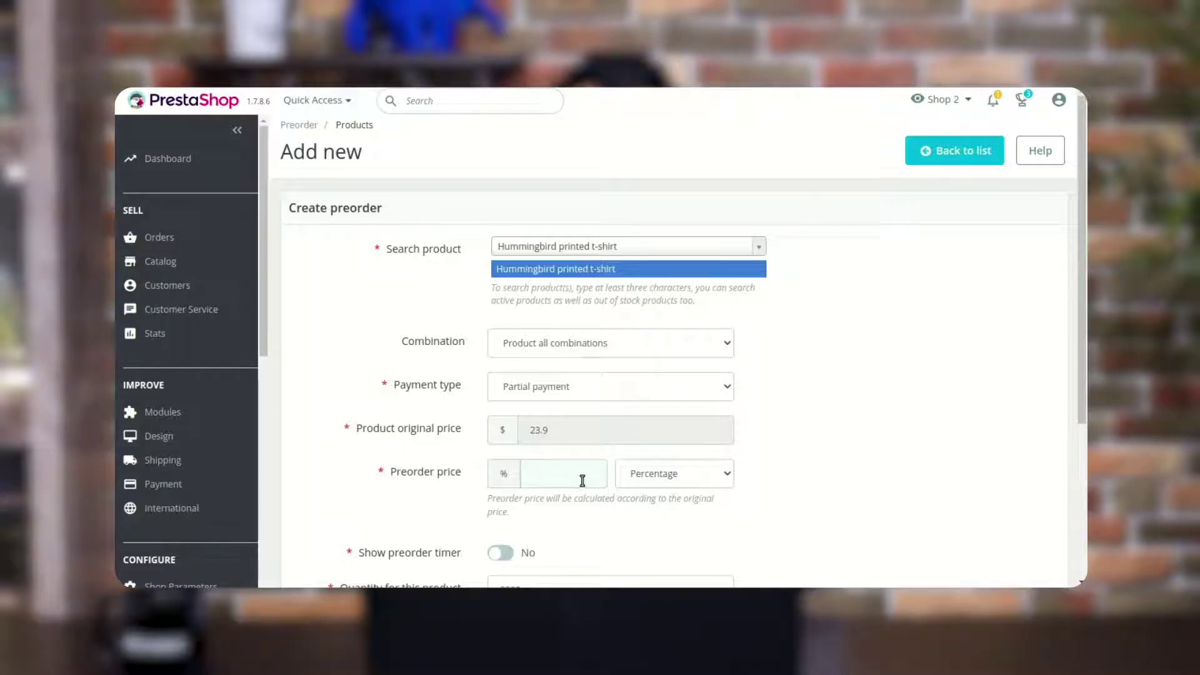
{"action": "left_click", "coordinate": [636, 475]}
{"action": "left_click", "coordinate": [654, 507]}
{"action": "left_click", "coordinate": [572, 480]}
{"action": "type", "text": "10"}
{"action": "left_click", "coordinate": [843, 443]}
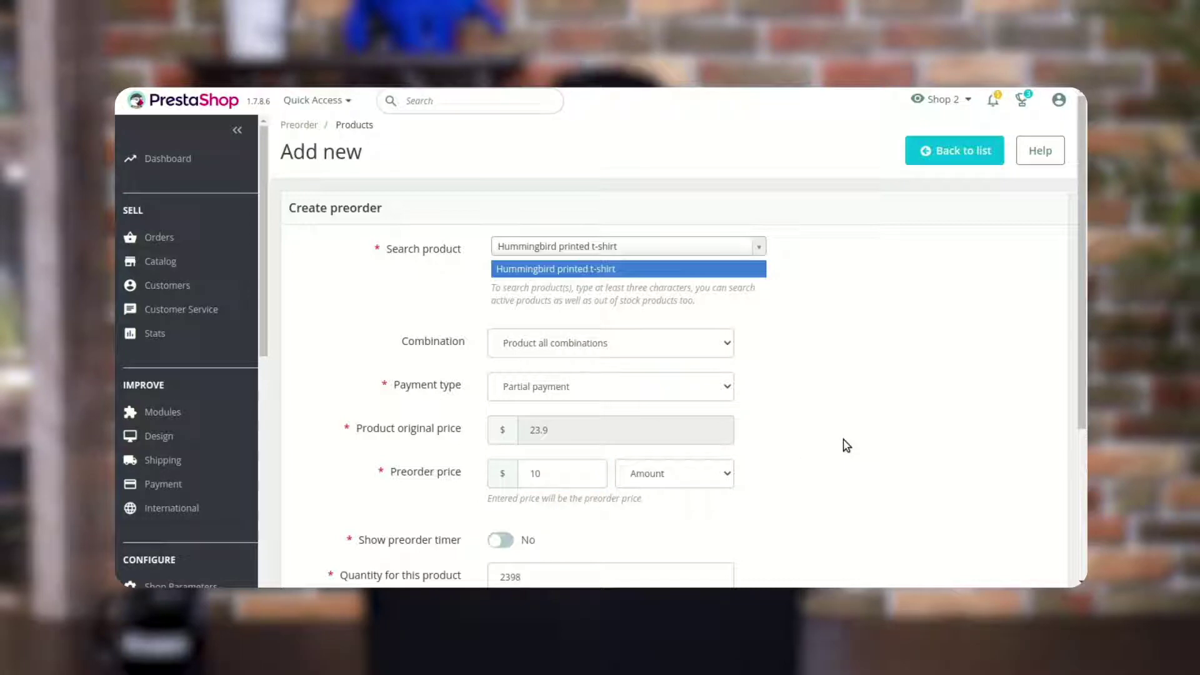
{"action": "left_click", "coordinate": [674, 389]}
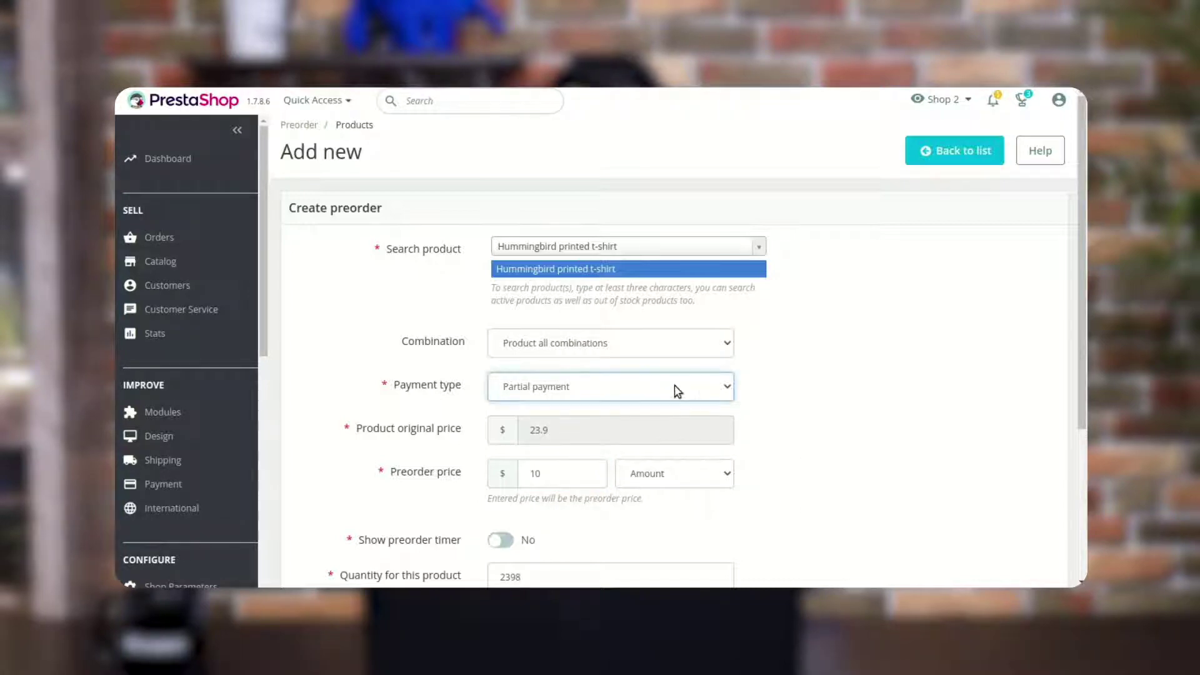
{"action": "left_click", "coordinate": [590, 434]}
{"action": "left_click", "coordinate": [819, 453]}
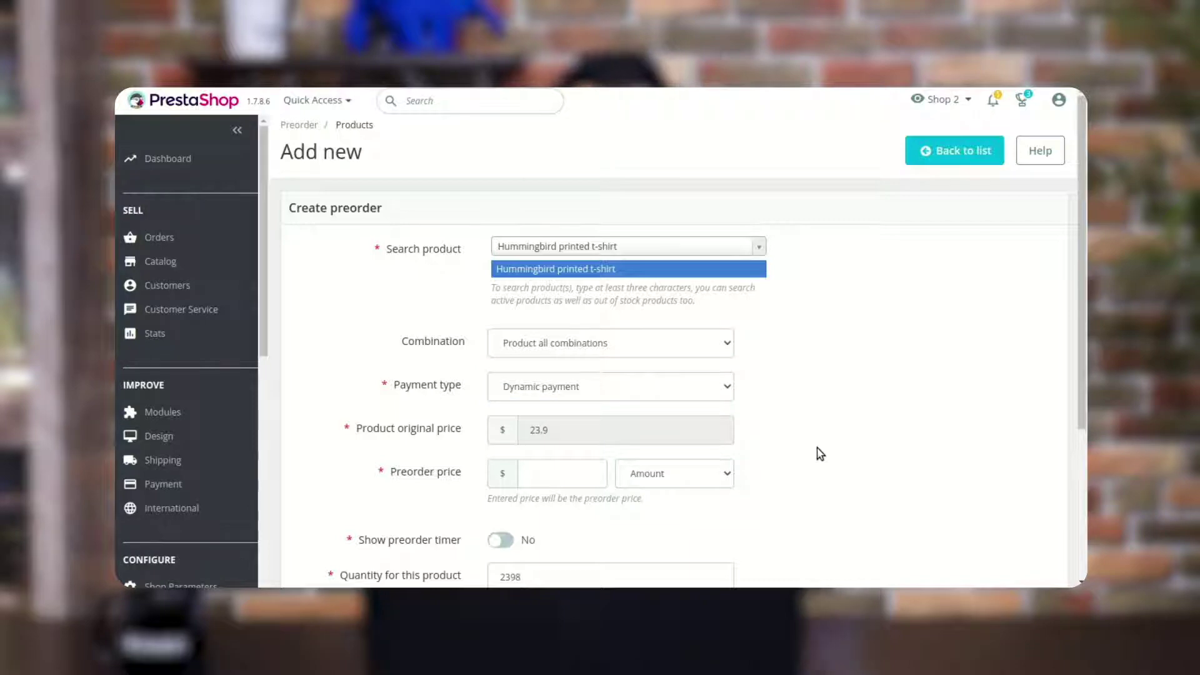
{"action": "left_click", "coordinate": [524, 470]}
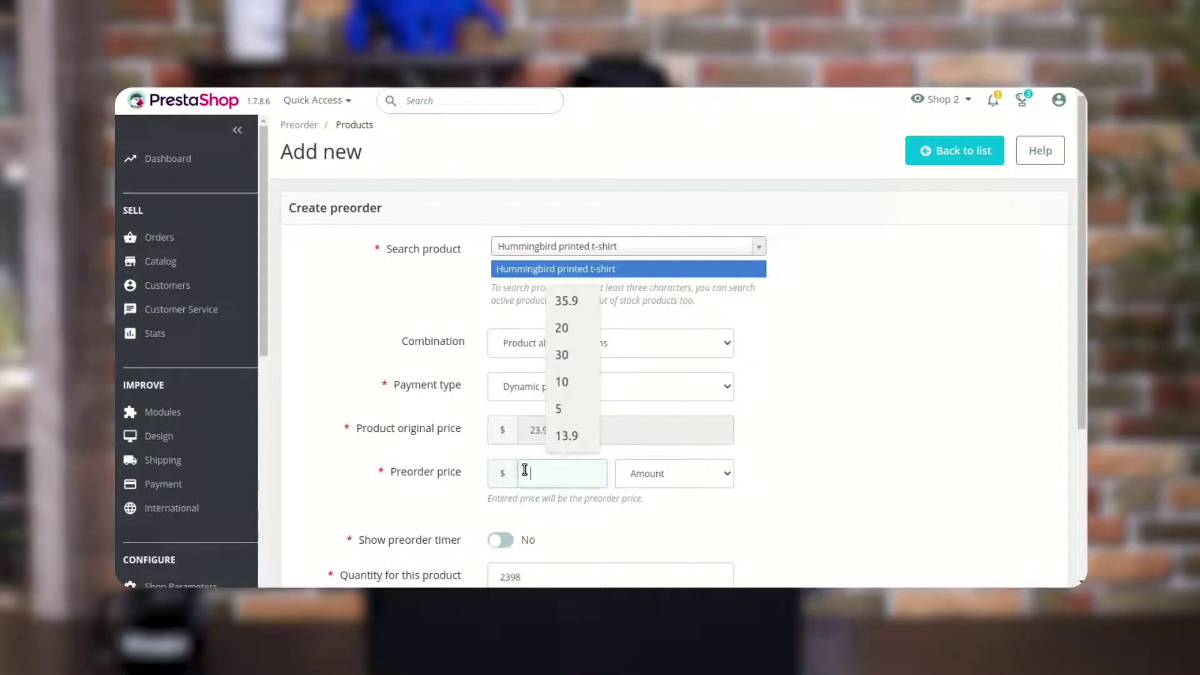
{"action": "type", "text": "5"}
{"action": "left_click", "coordinate": [951, 442]}
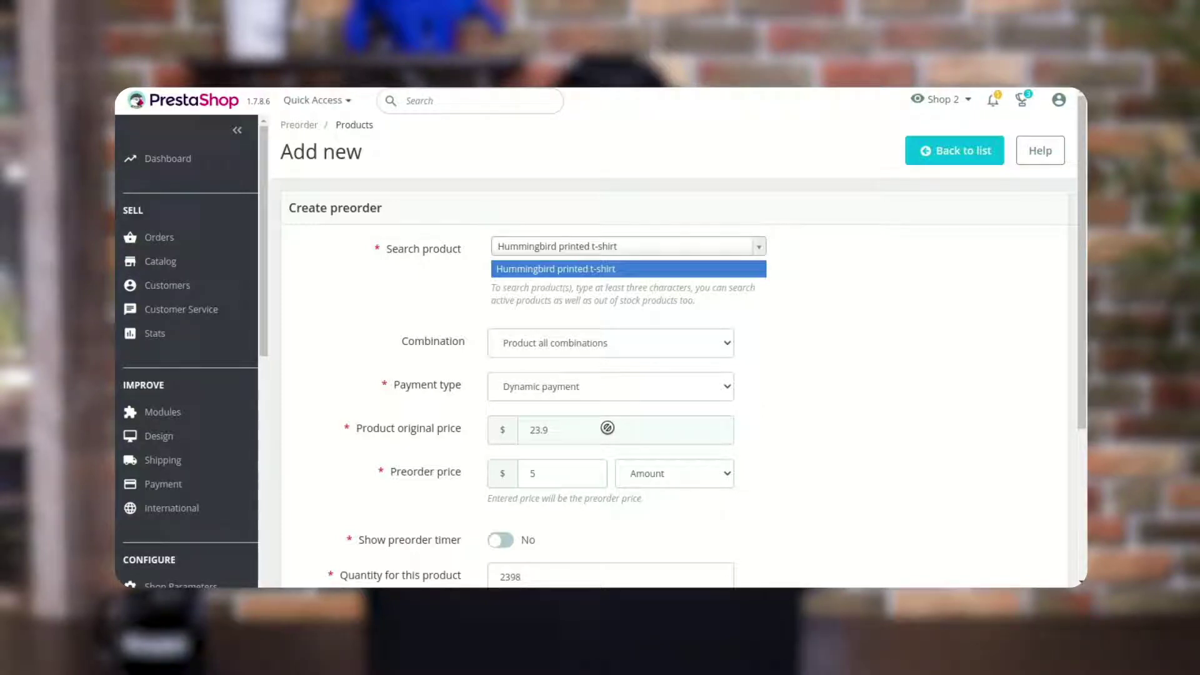
{"action": "key", "text": "Tab"}
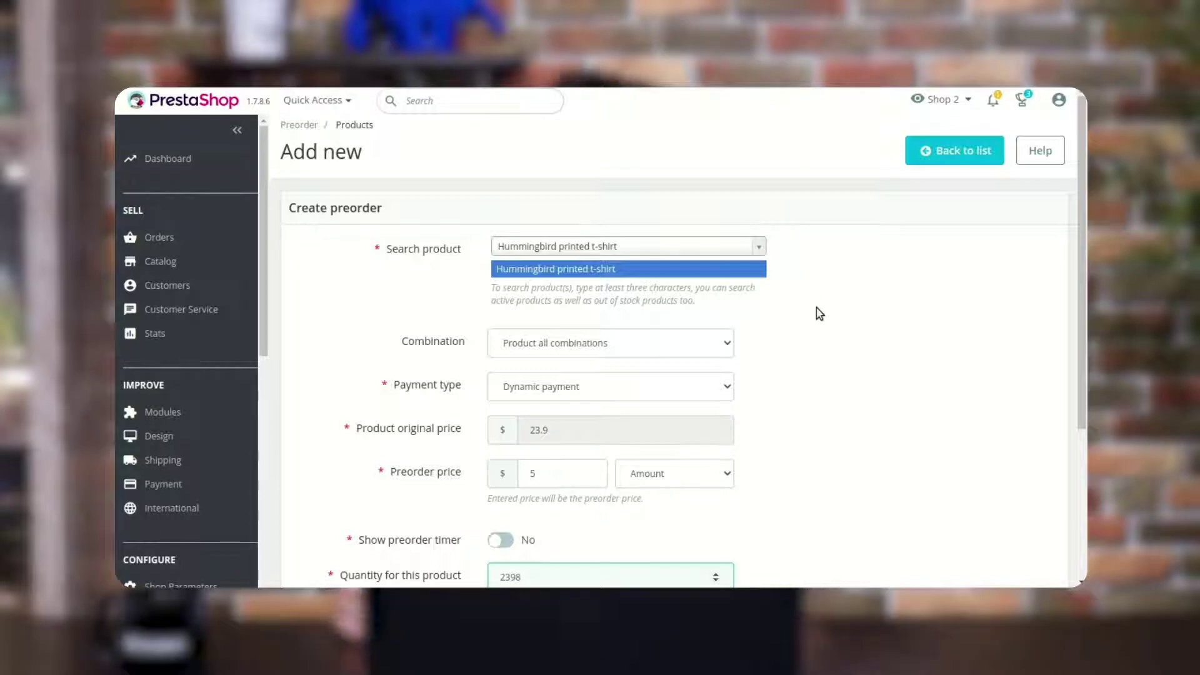
{"action": "left_click", "coordinate": [692, 397]}
{"action": "left_click", "coordinate": [606, 411]}
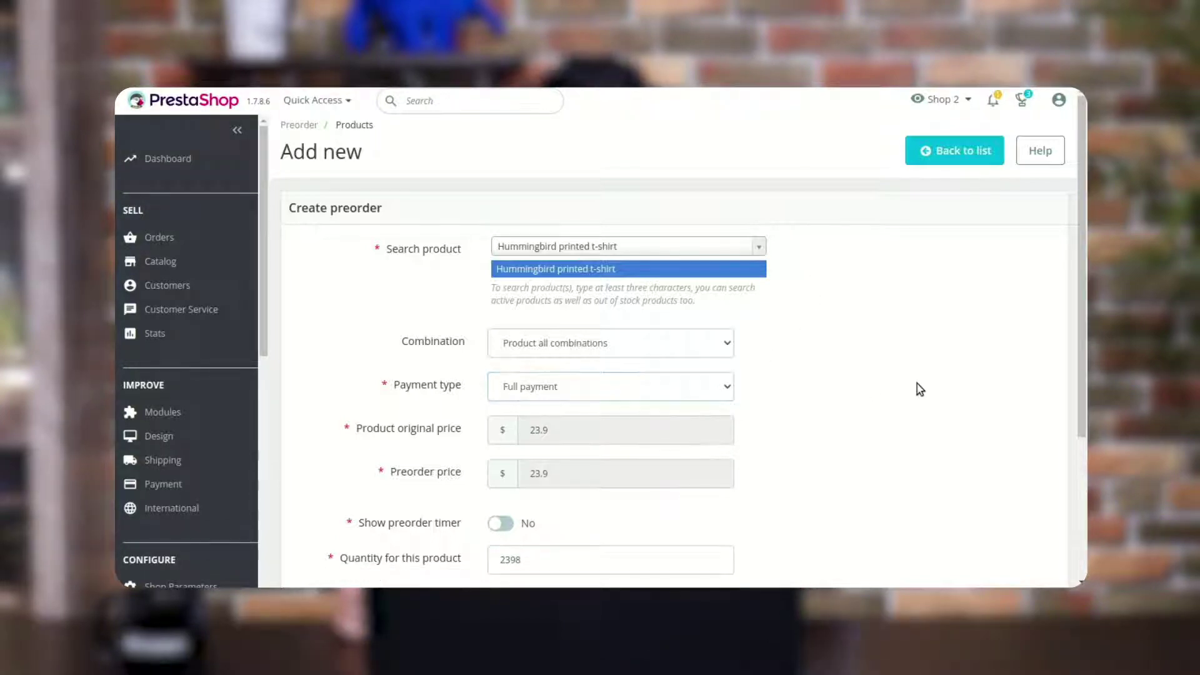
Turn on the countdown timer, change quantity 2398 to 1900, and set a 200 maximum
{"action": "scroll", "coordinate": [835, 455], "scroll_direction": "down", "scroll_amount": 1}
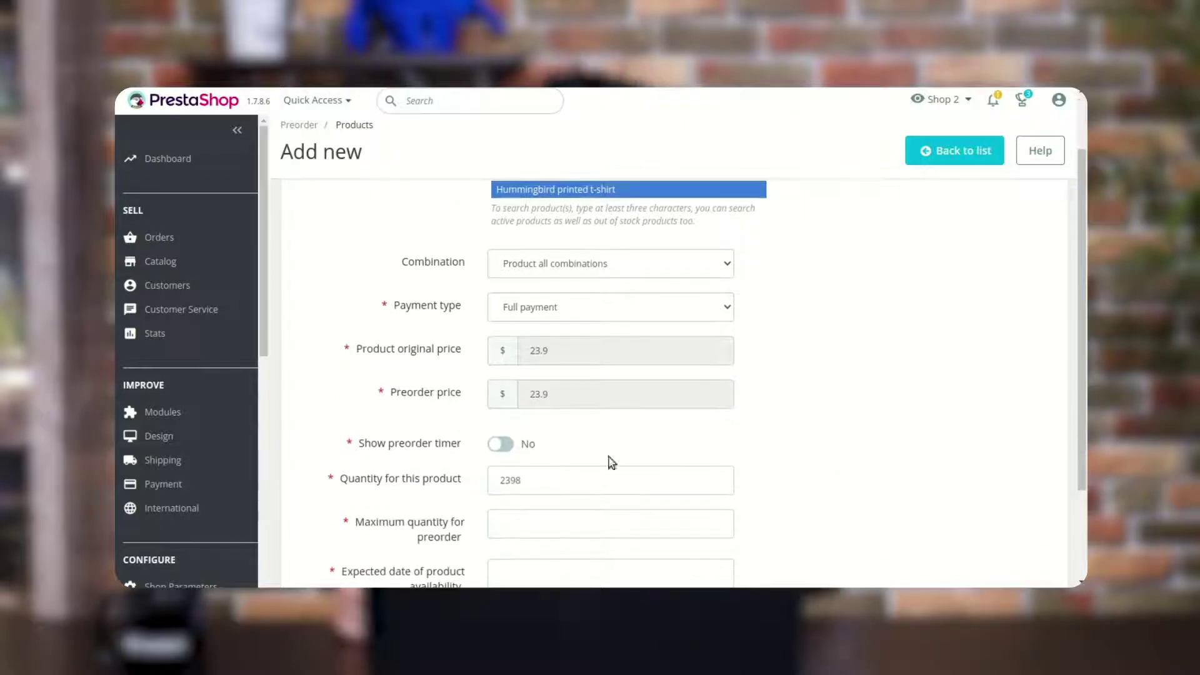
{"action": "left_click", "coordinate": [511, 445]}
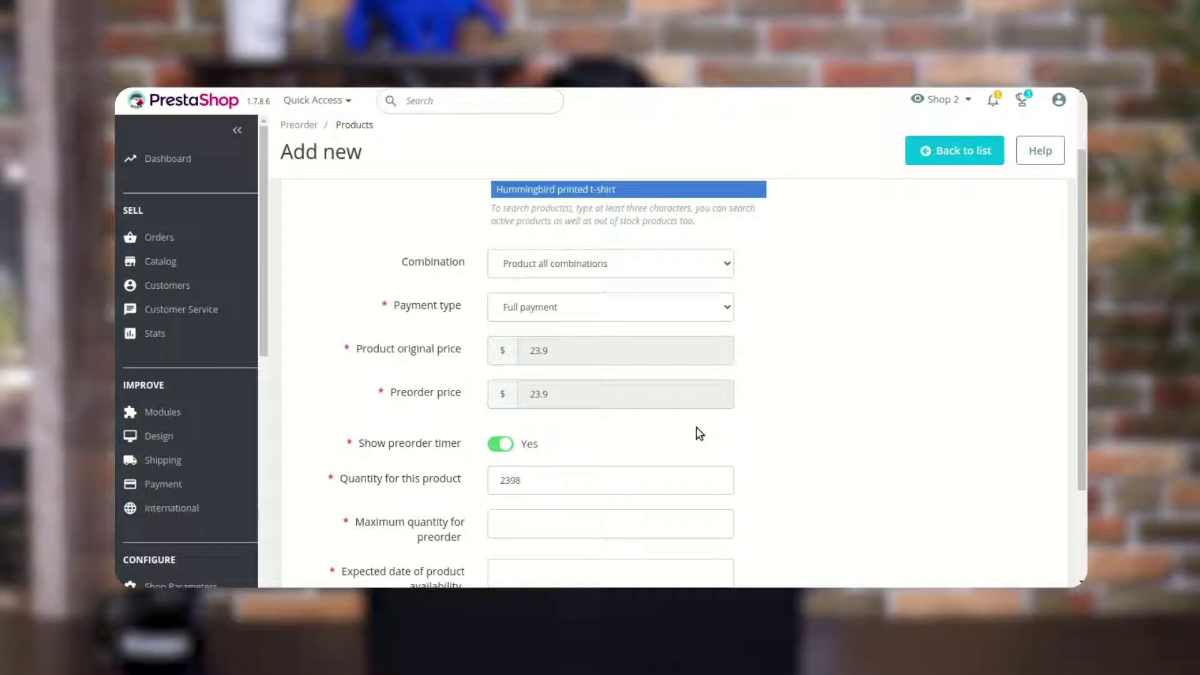
{"action": "double_click", "coordinate": [573, 480]}
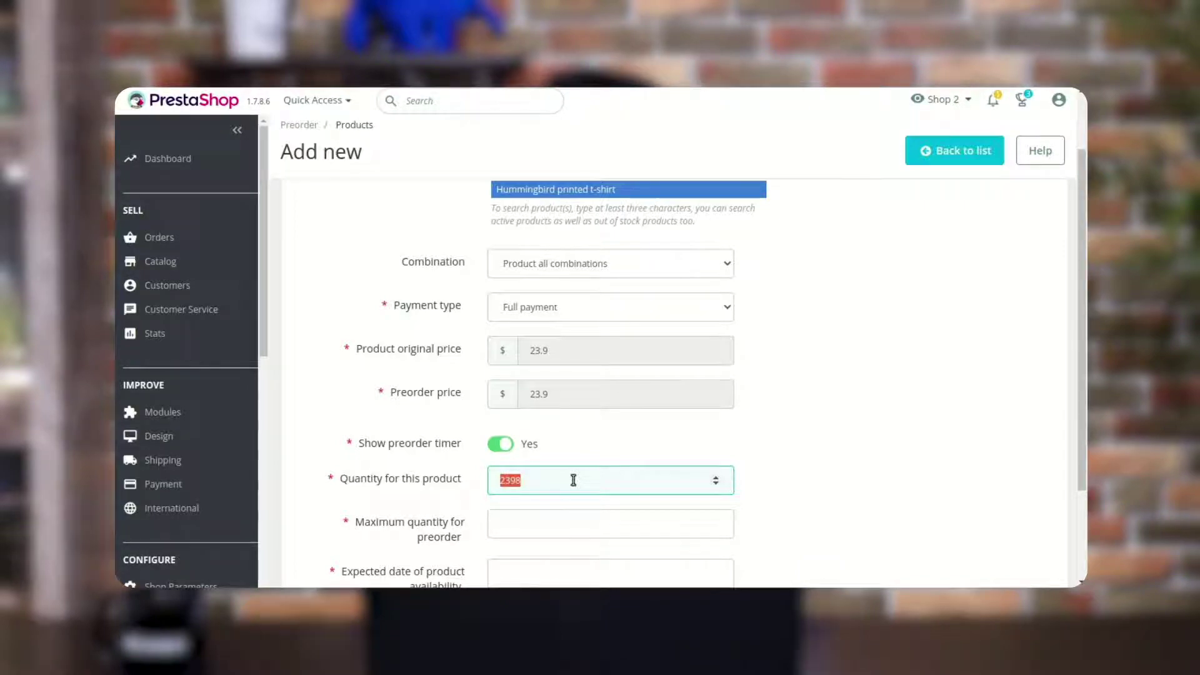
{"action": "type", "text": "1900"}
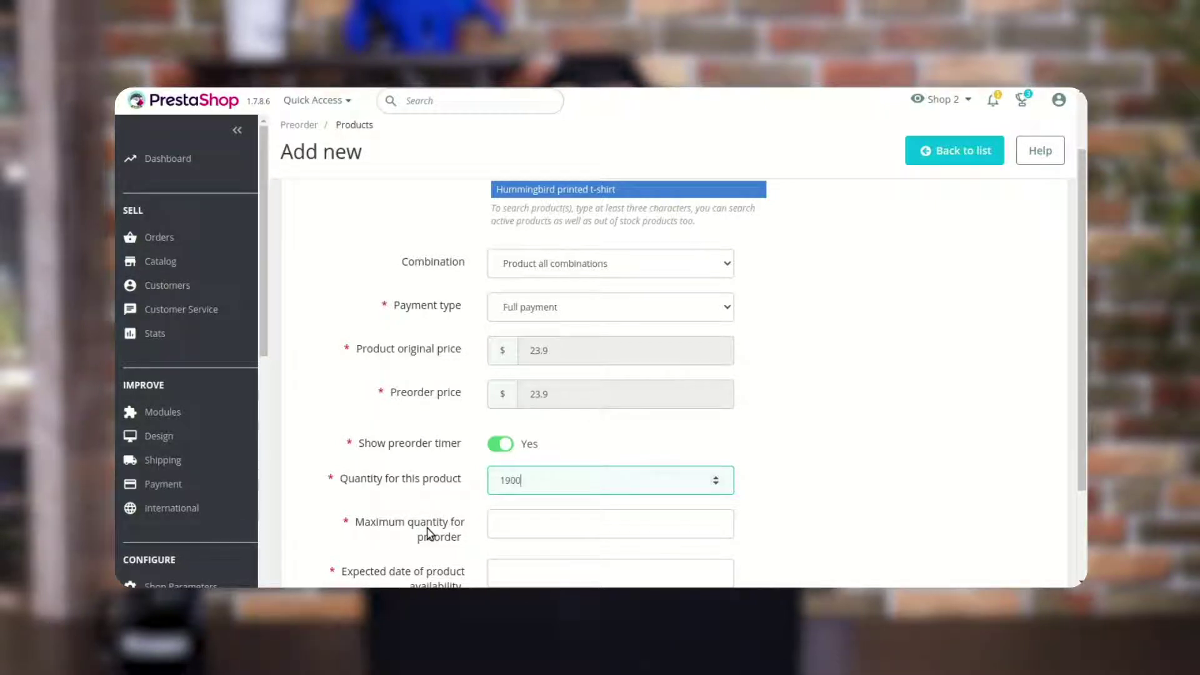
{"action": "left_click", "coordinate": [525, 528]}
{"action": "type", "text": "200"}
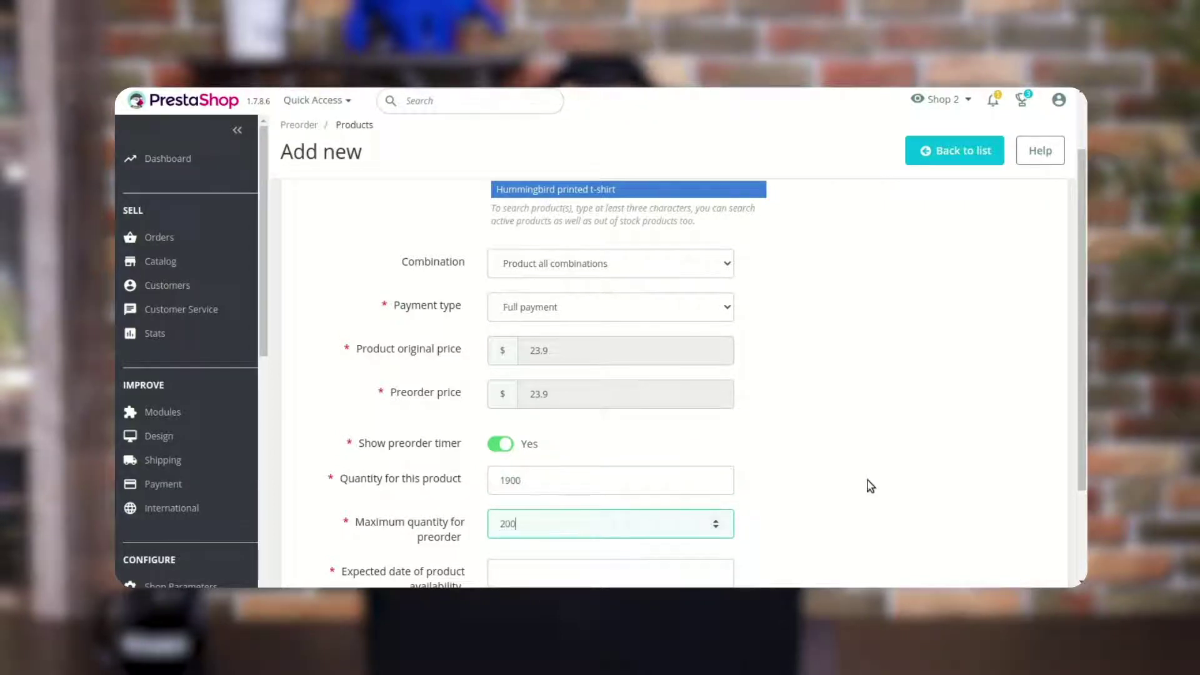
Set the expected availability date to 20 September 2022
{"action": "scroll", "coordinate": [873, 485], "scroll_direction": "down", "scroll_amount": 2}
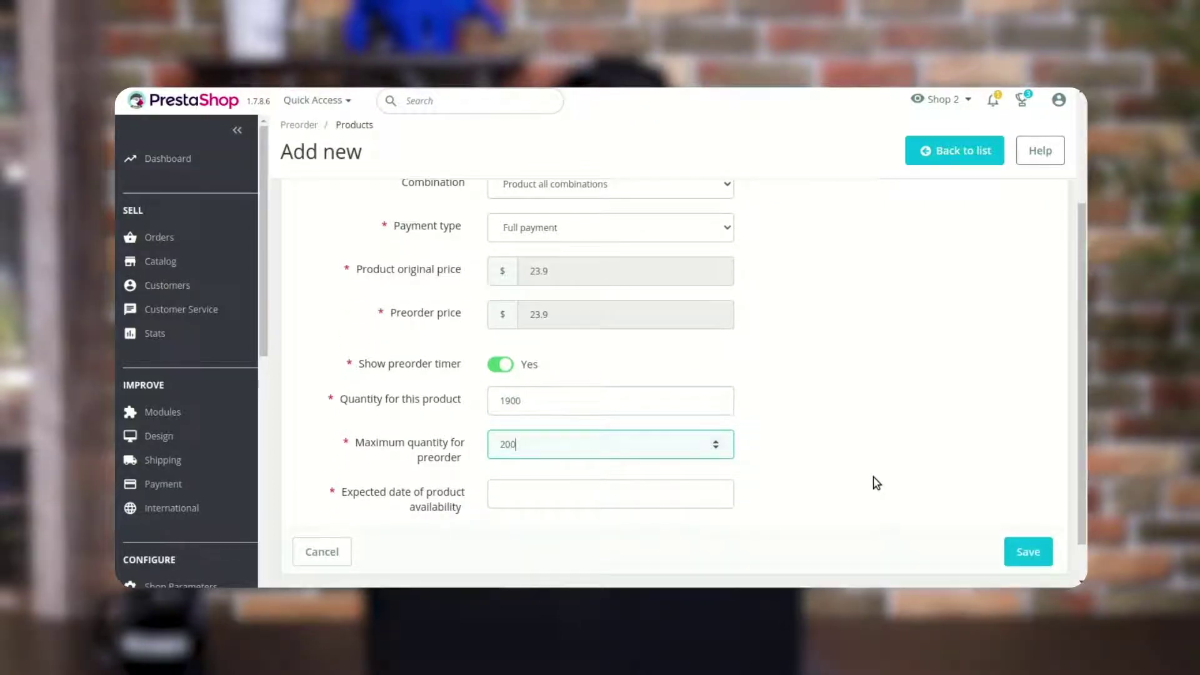
{"action": "left_click", "coordinate": [503, 491]}
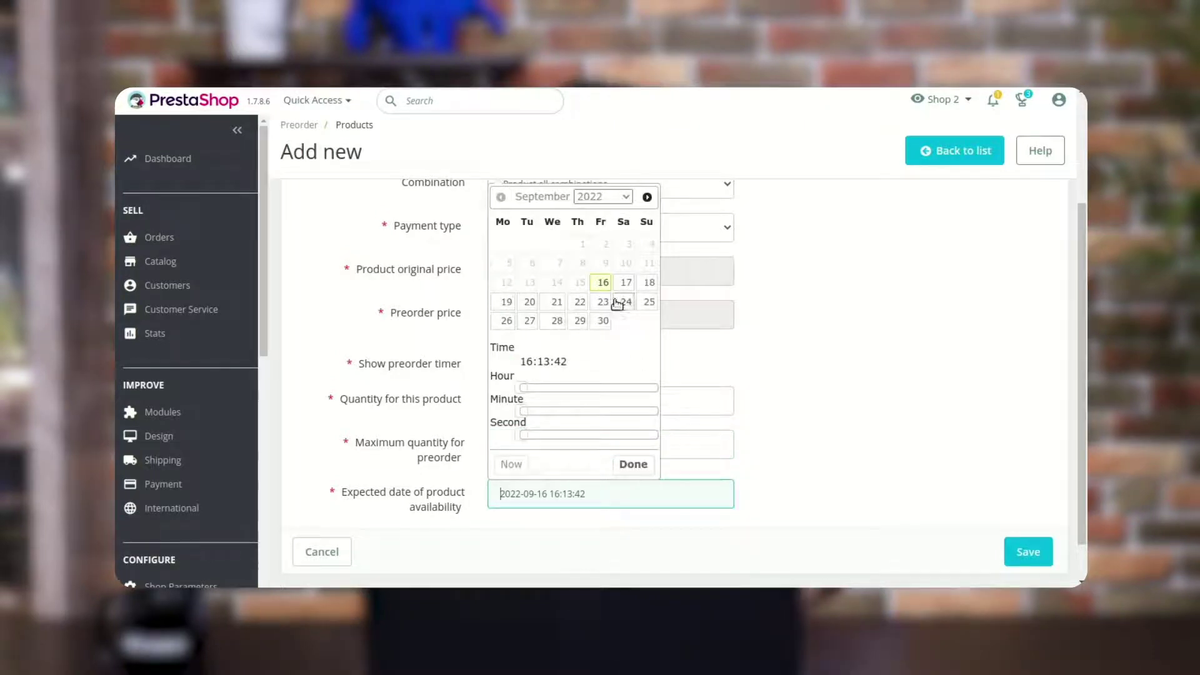
{"action": "left_click", "coordinate": [648, 283]}
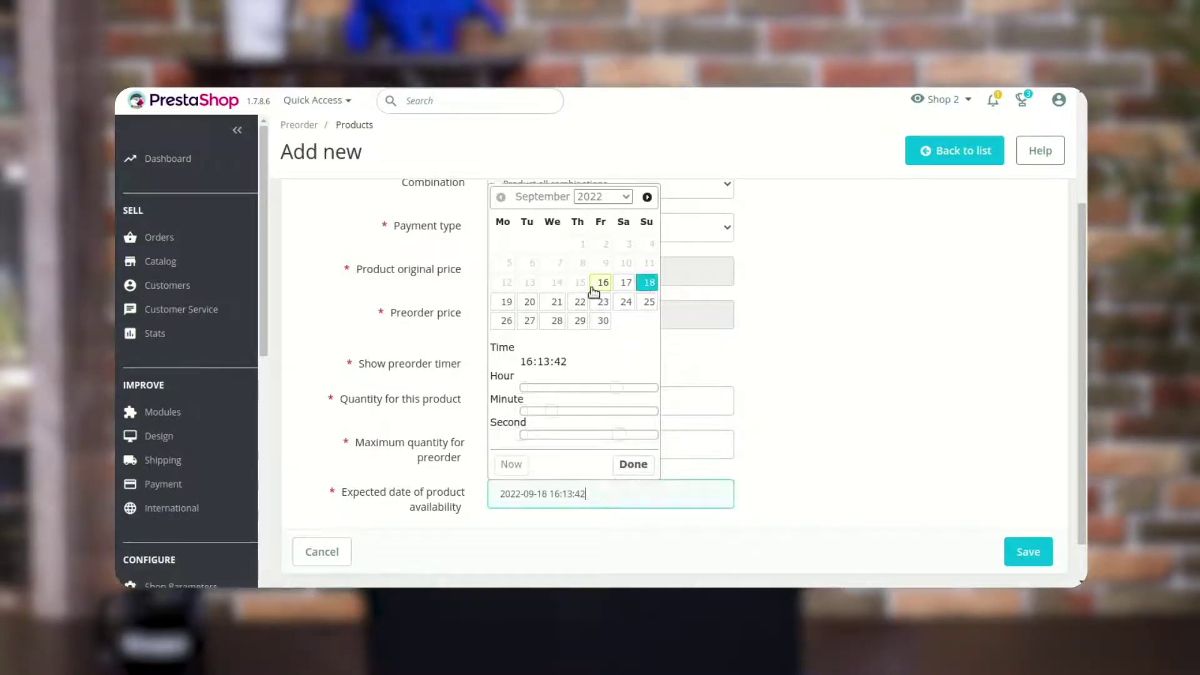
{"action": "left_click", "coordinate": [530, 303]}
{"action": "left_click", "coordinate": [633, 464]}
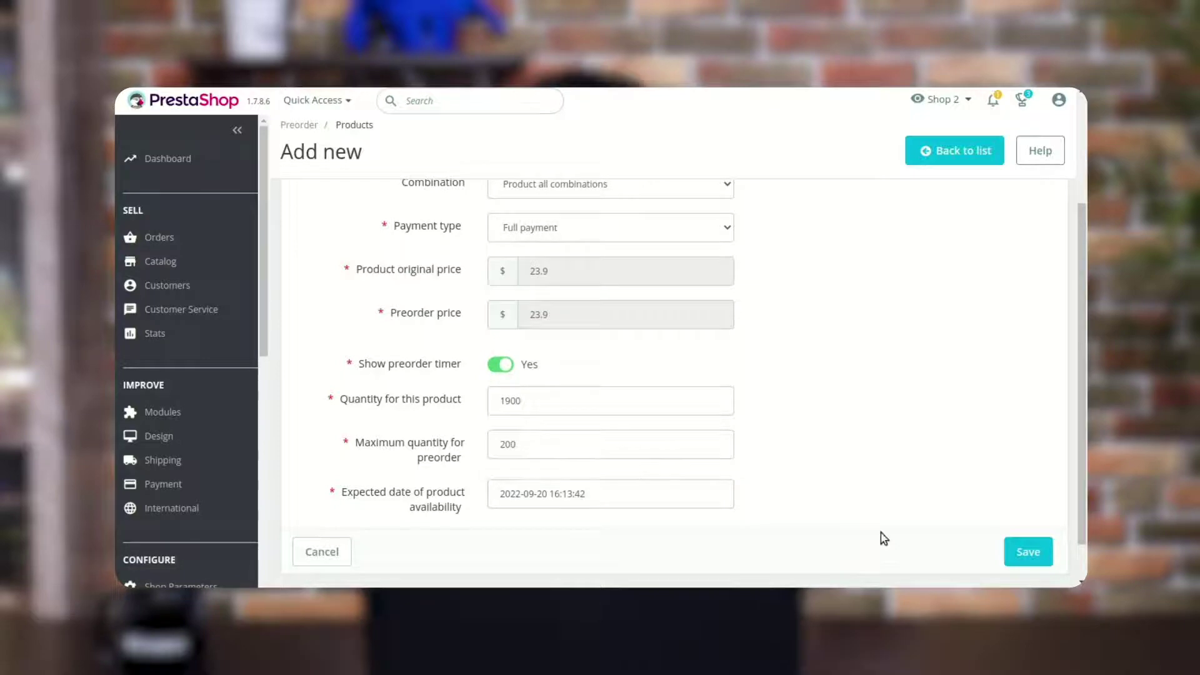
{"action": "scroll", "coordinate": [938, 519], "scroll_direction": "down", "scroll_amount": 1}
Save the t-shirt preorder and check the first row's actions without deleting anything
{"action": "left_click", "coordinate": [1024, 503]}
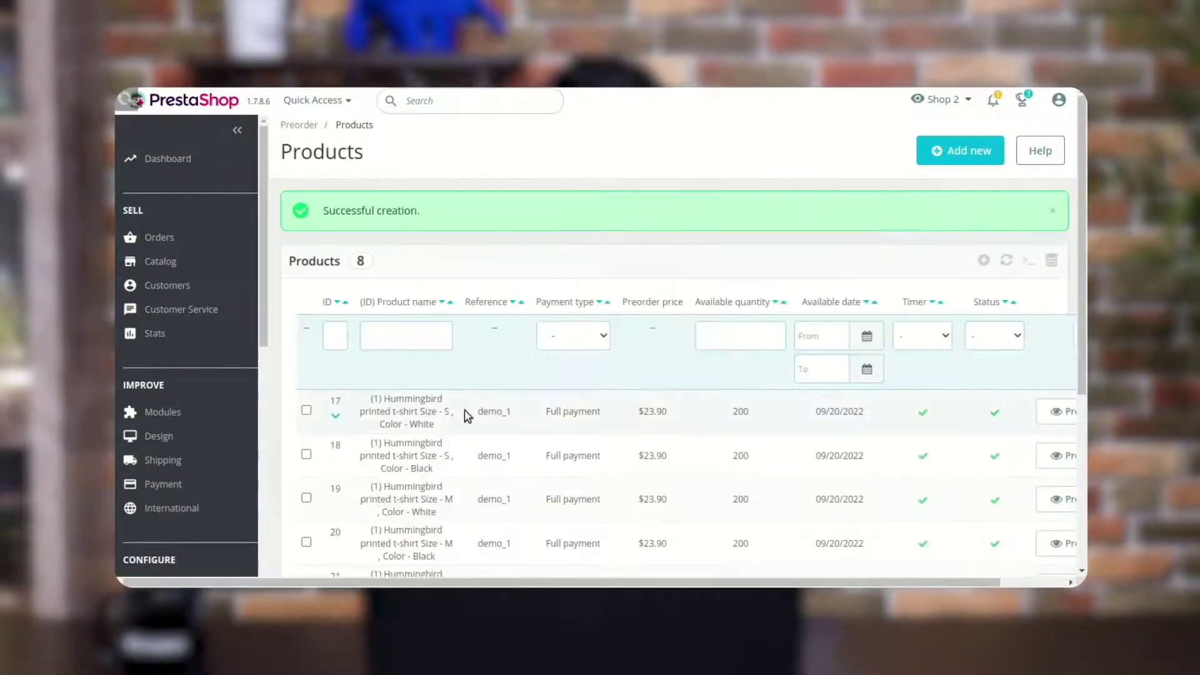
{"action": "scroll", "coordinate": [459, 420], "scroll_direction": "down", "scroll_amount": 1}
{"action": "scroll", "coordinate": [845, 500], "scroll_direction": "right", "scroll_amount": 2}
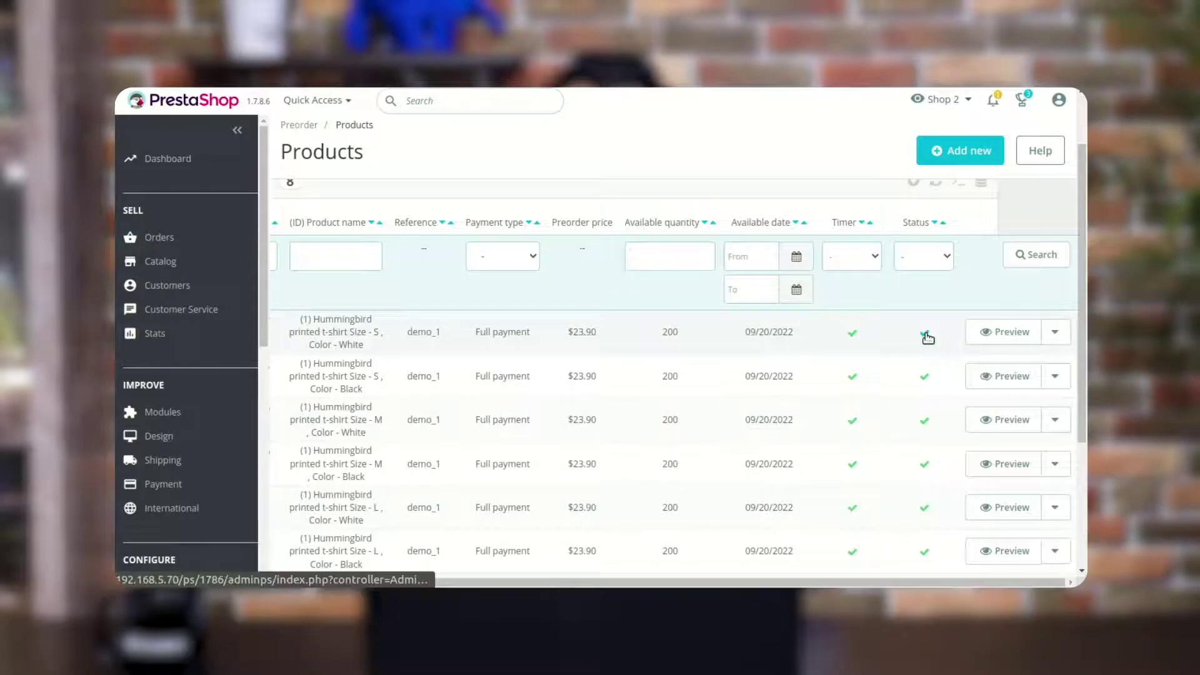
{"action": "left_click", "coordinate": [1053, 333]}
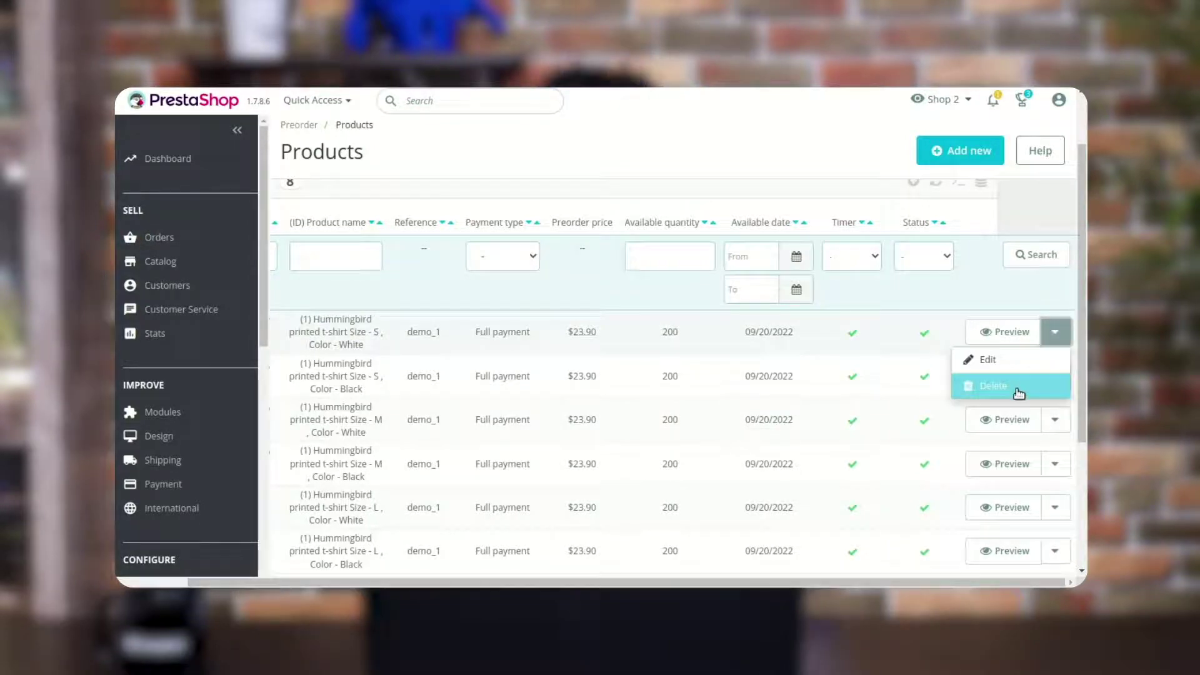
{"action": "left_click", "coordinate": [684, 199]}
Expand preorder 17 in the list to review its details, then begin a new preorder
{"action": "left_click_drag", "start_coordinate": [681, 584], "coordinate": [616, 584]}
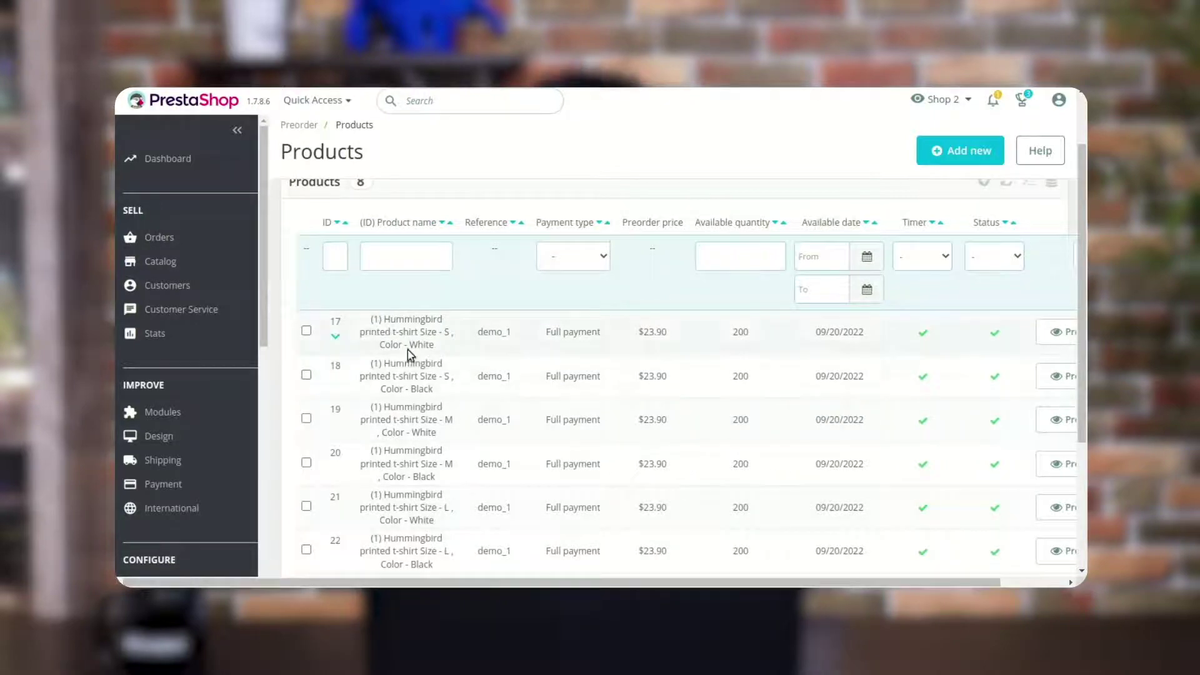
{"action": "left_click", "coordinate": [336, 340]}
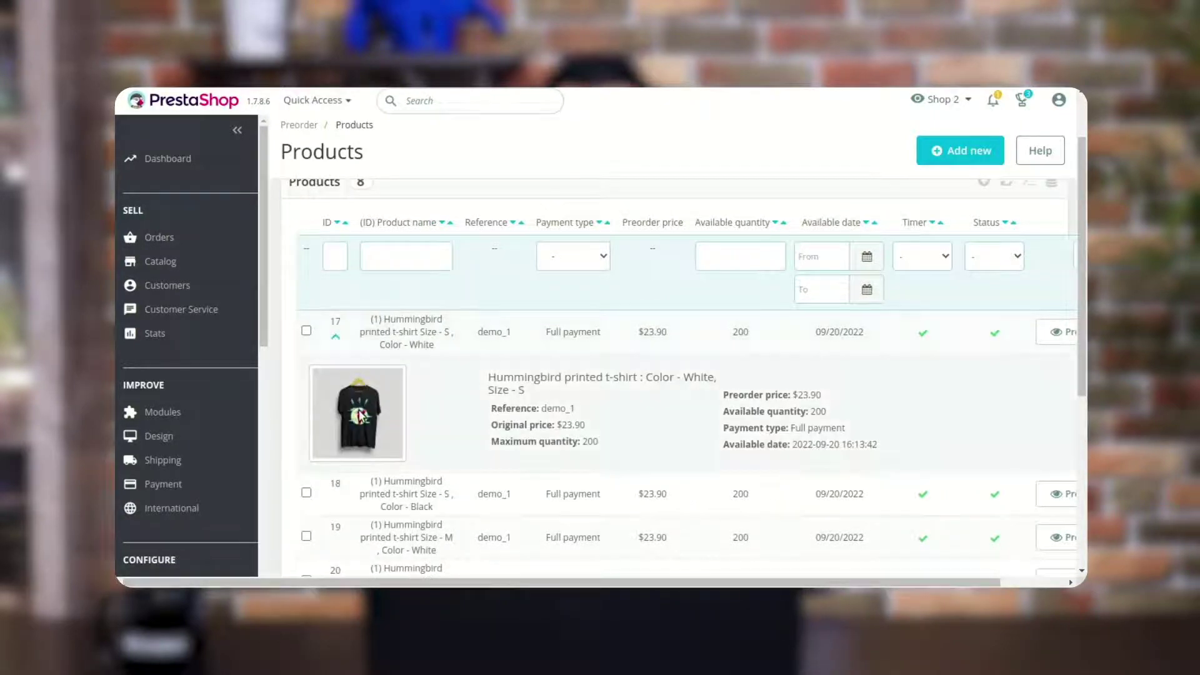
{"action": "left_click_drag", "start_coordinate": [894, 449], "coordinate": [478, 378]}
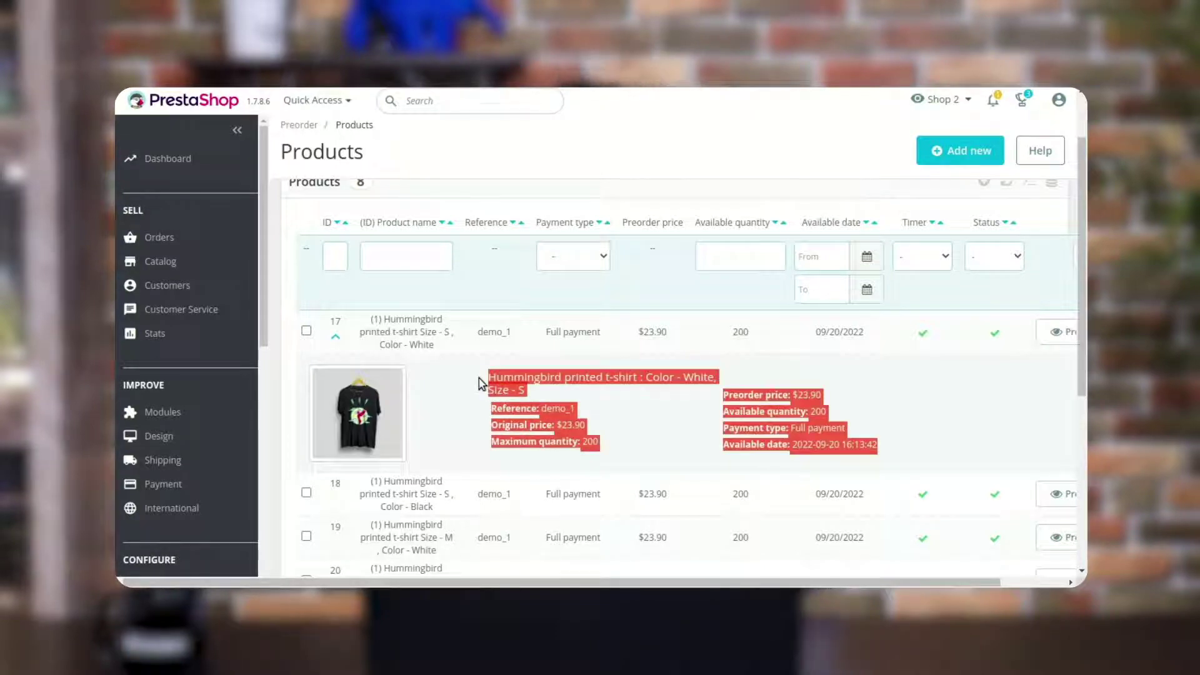
{"action": "left_click", "coordinate": [940, 150]}
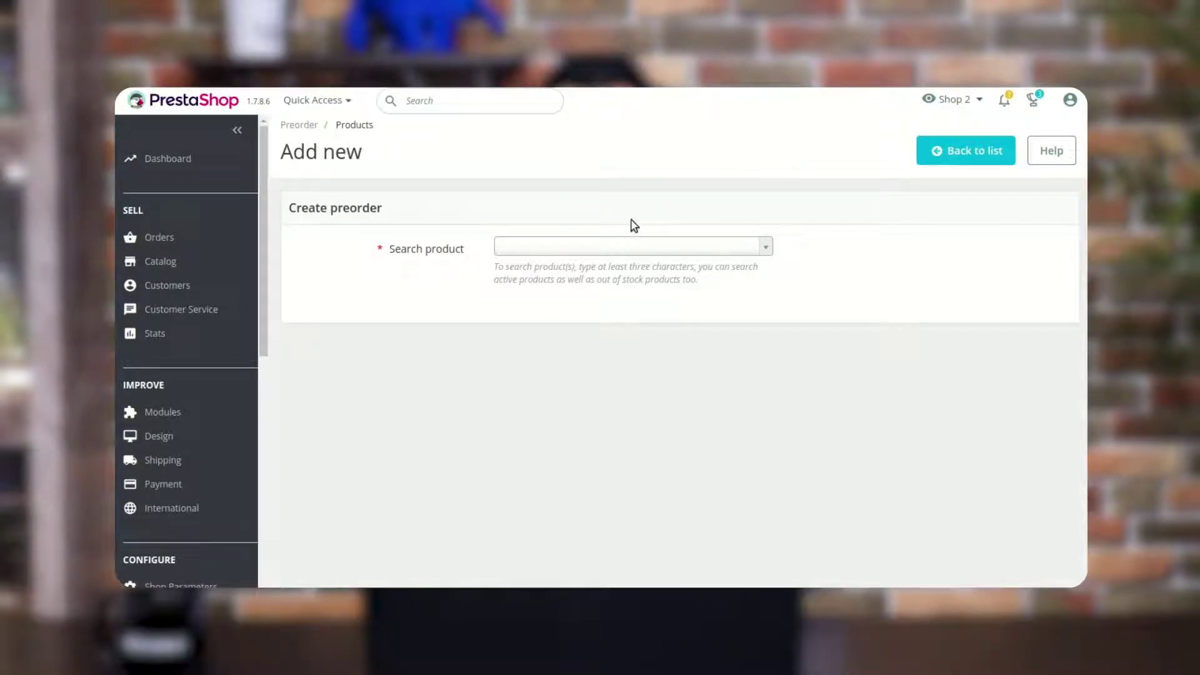
Choose Hummingbird printed sweater with a partial payment of a fixed $10 amount
{"action": "left_click", "coordinate": [615, 248]}
{"action": "type", "text": "sweater"}
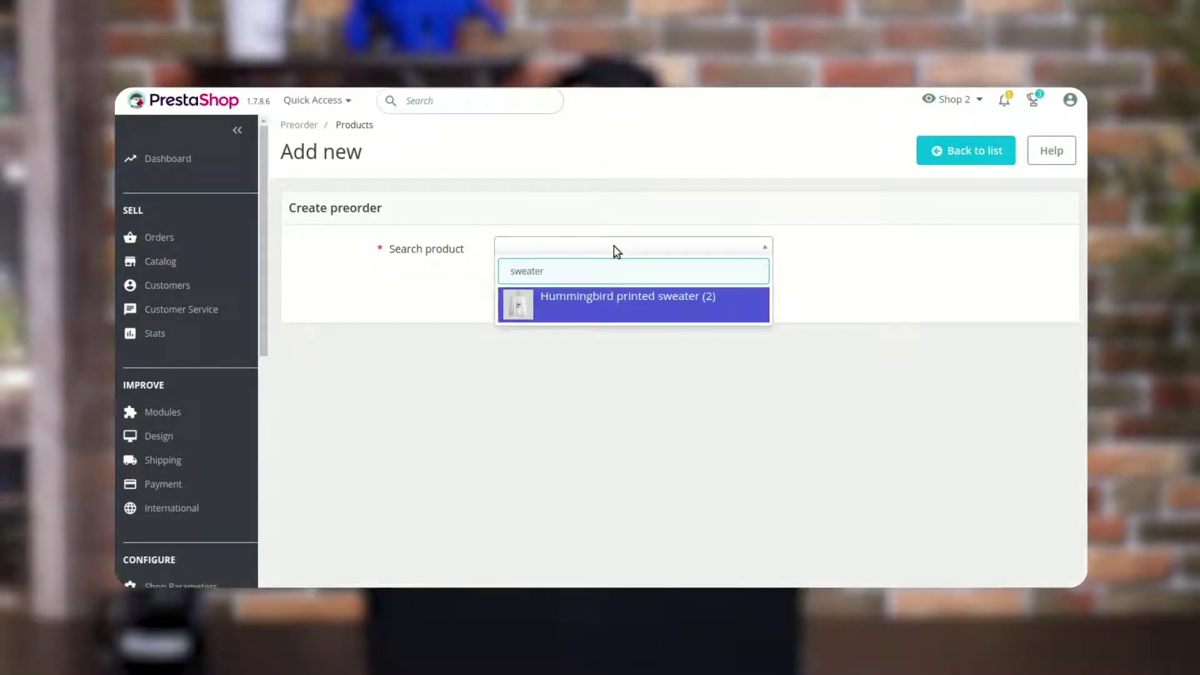
{"action": "left_click", "coordinate": [618, 305]}
{"action": "left_click", "coordinate": [610, 386]}
{"action": "left_click", "coordinate": [584, 442]}
{"action": "scroll", "coordinate": [525, 348], "scroll_direction": "down", "scroll_amount": 2}
{"action": "left_click", "coordinate": [674, 354]}
{"action": "left_click", "coordinate": [637, 388]}
{"action": "left_click", "coordinate": [533, 354]}
{"action": "type", "text": "10"}
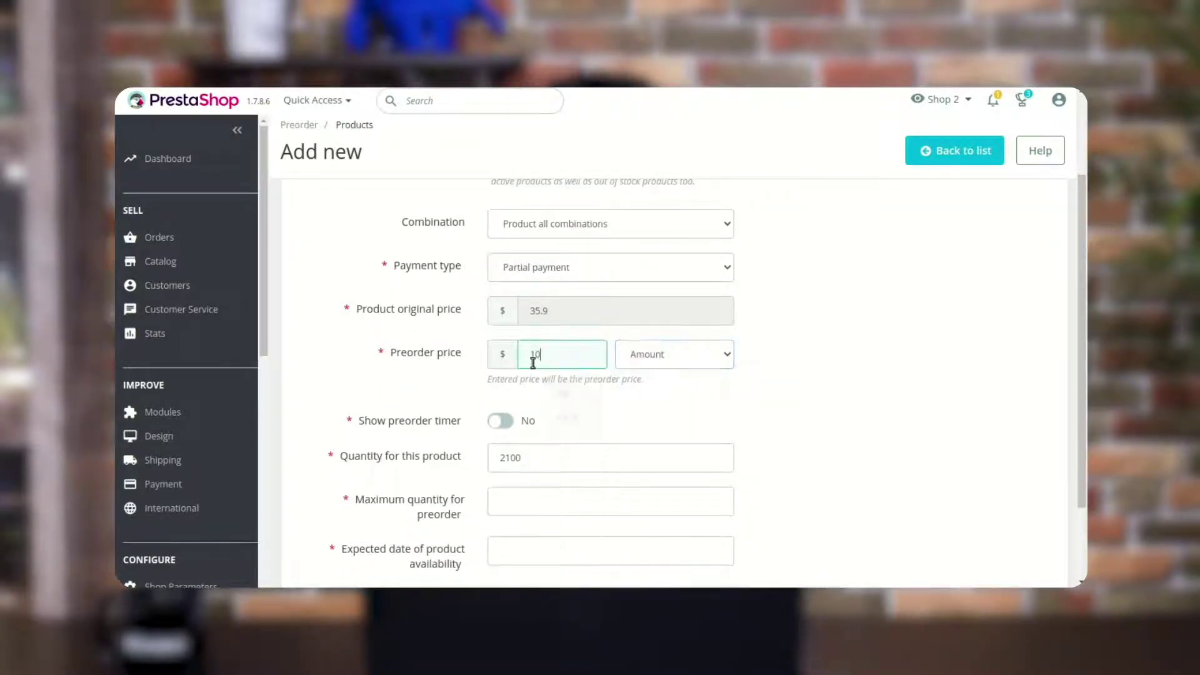
Set a 300 maximum quantity and 19 September 2022 availability, then save the sweater preorder
{"action": "scroll", "coordinate": [674, 443], "scroll_direction": "down", "scroll_amount": 2}
{"action": "left_click", "coordinate": [607, 420]}
{"action": "type", "text": "1"}
{"action": "left_click", "coordinate": [599, 469]}
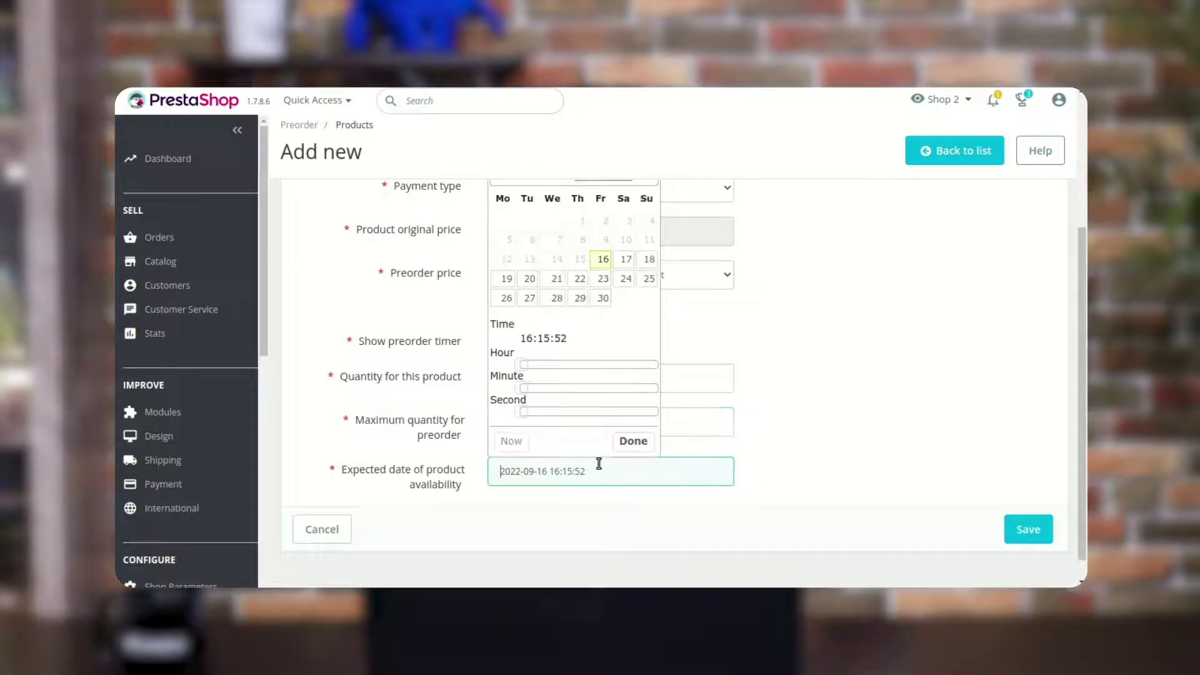
{"action": "left_click", "coordinate": [507, 278]}
{"action": "left_click", "coordinate": [931, 411]}
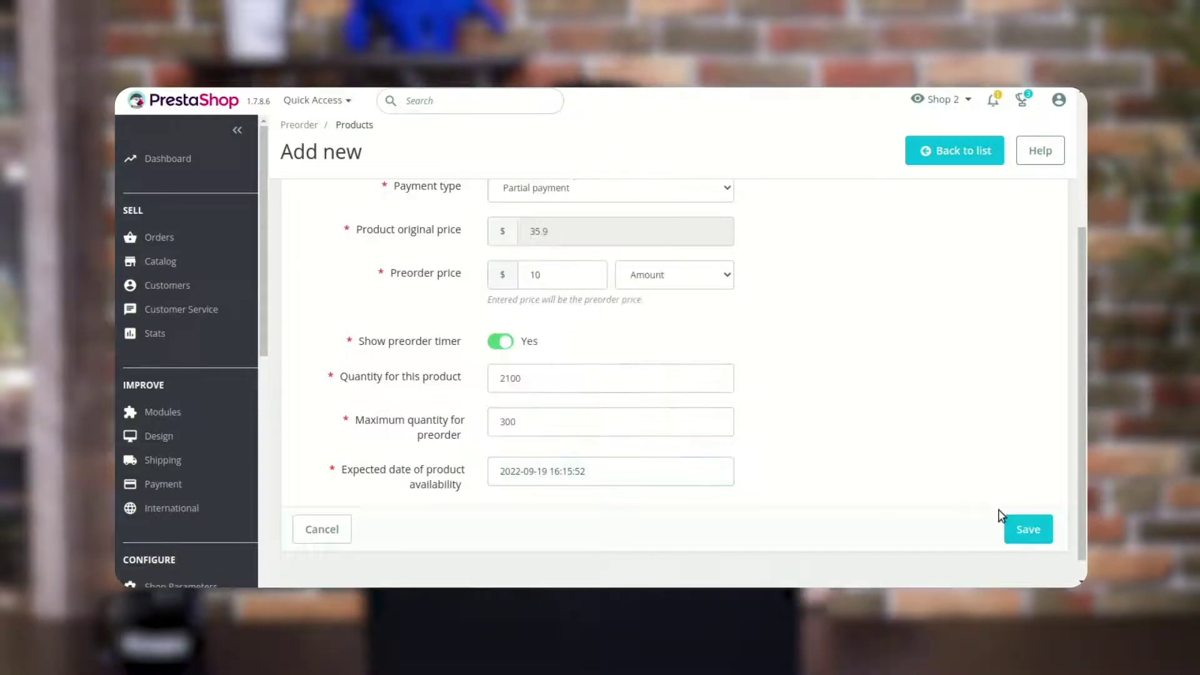
{"action": "left_click", "coordinate": [1024, 529]}
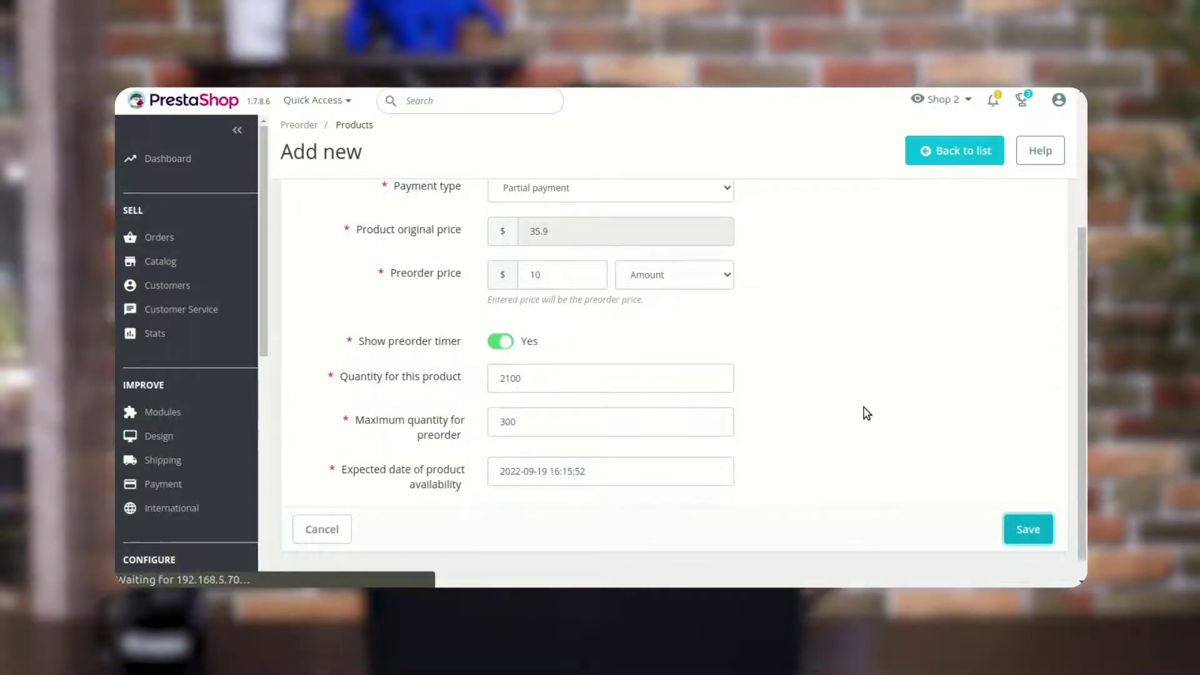
Start a preorder for The adventure begins Framed poster with a fixed $5 dynamic payment
{"action": "left_click", "coordinate": [965, 153]}
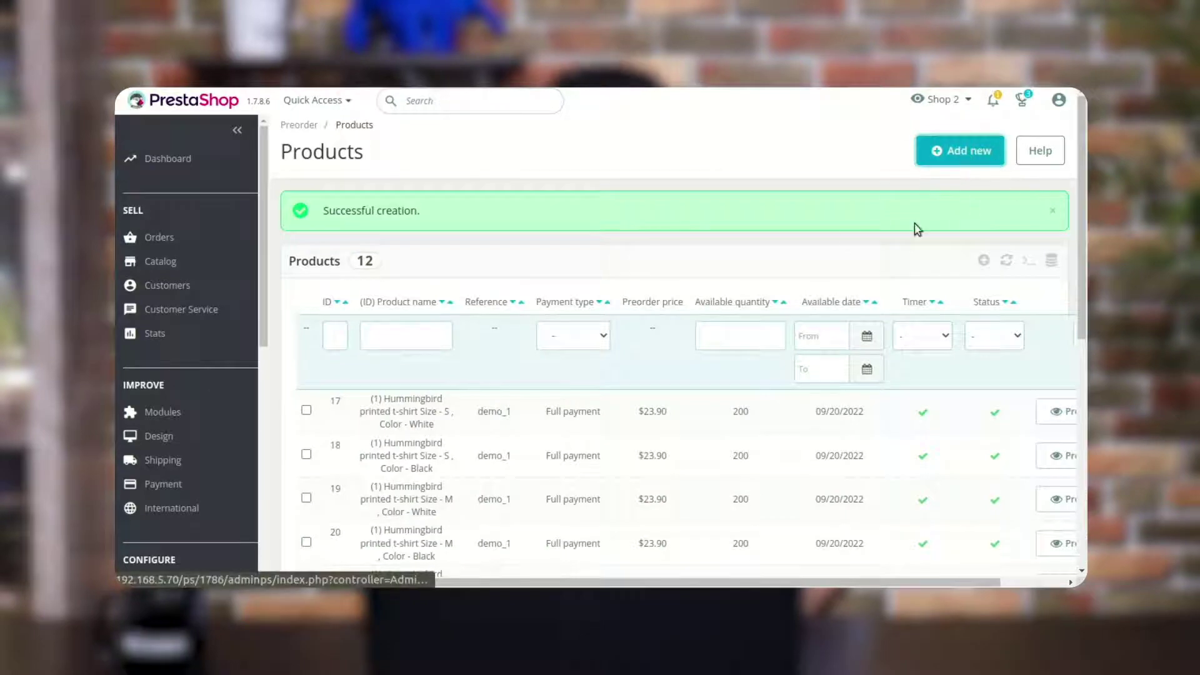
{"action": "left_click", "coordinate": [550, 250]}
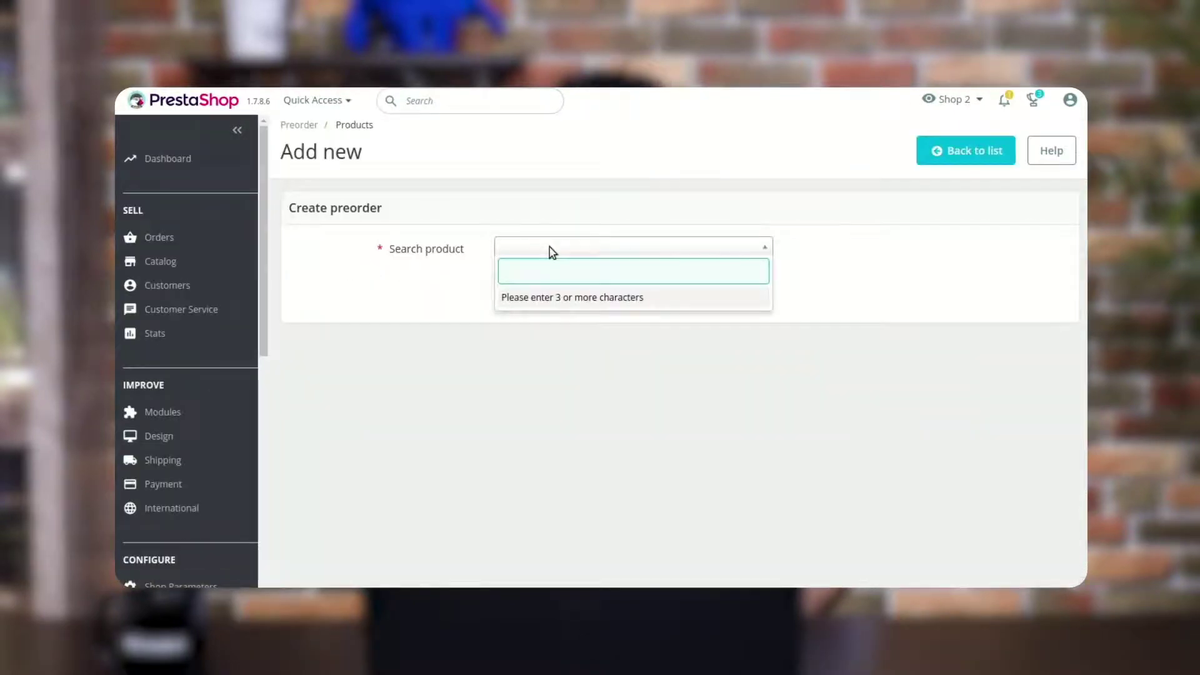
{"action": "type", "text": "poster"}
{"action": "left_click", "coordinate": [740, 367]}
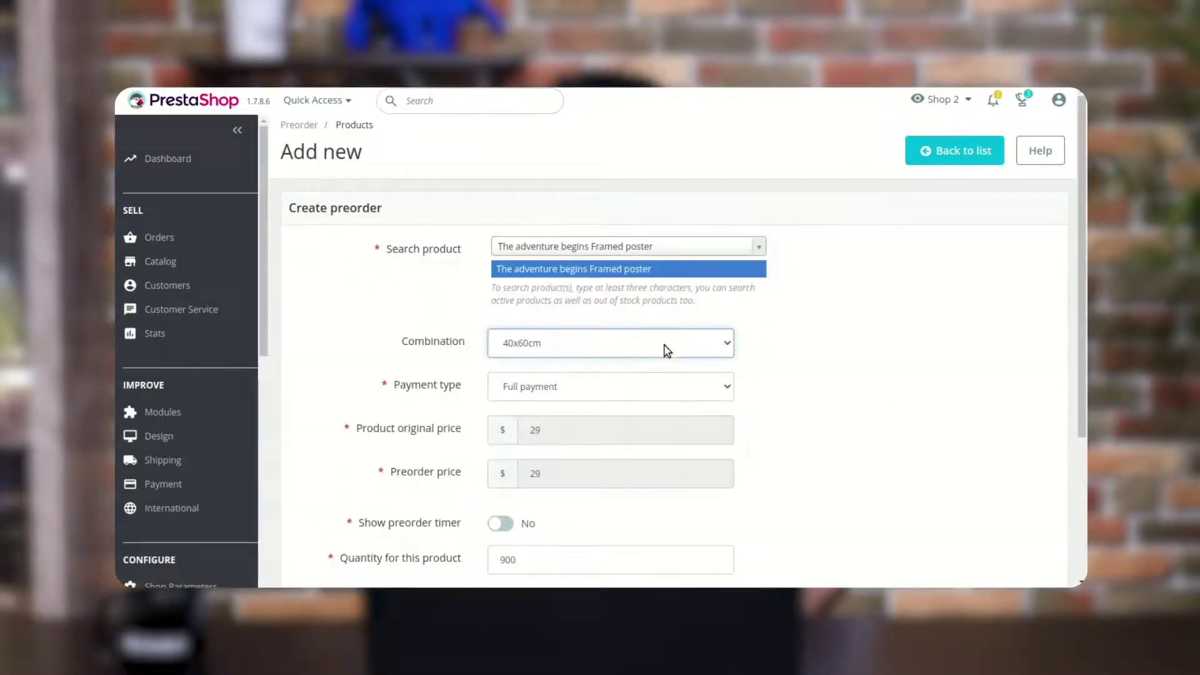
{"action": "left_click", "coordinate": [625, 387]}
{"action": "left_click", "coordinate": [600, 445]}
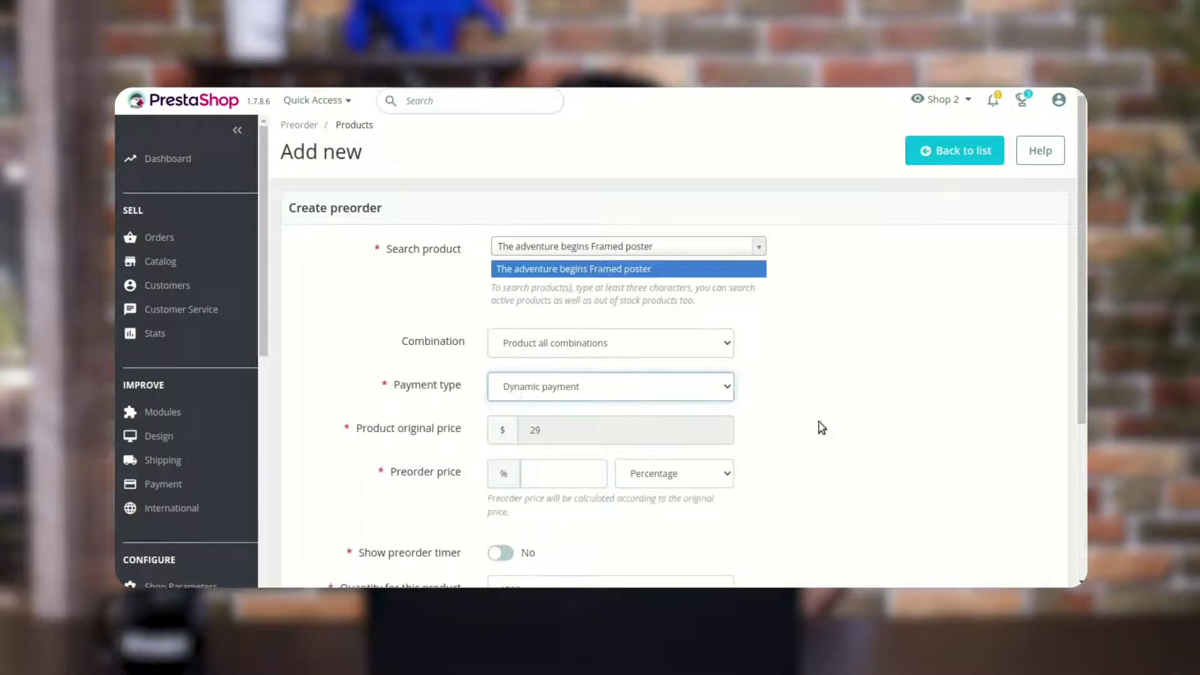
{"action": "left_click", "coordinate": [673, 473]}
{"action": "left_click", "coordinate": [650, 500]}
{"action": "left_click", "coordinate": [562, 474]}
{"action": "type", "text": "5"}
Set the maximum preorder quantity to 10, confirm 19 September 2022 availability, and save
{"action": "scroll", "coordinate": [882, 492], "scroll_direction": "down", "scroll_amount": 3}
{"action": "left_click", "coordinate": [613, 463]}
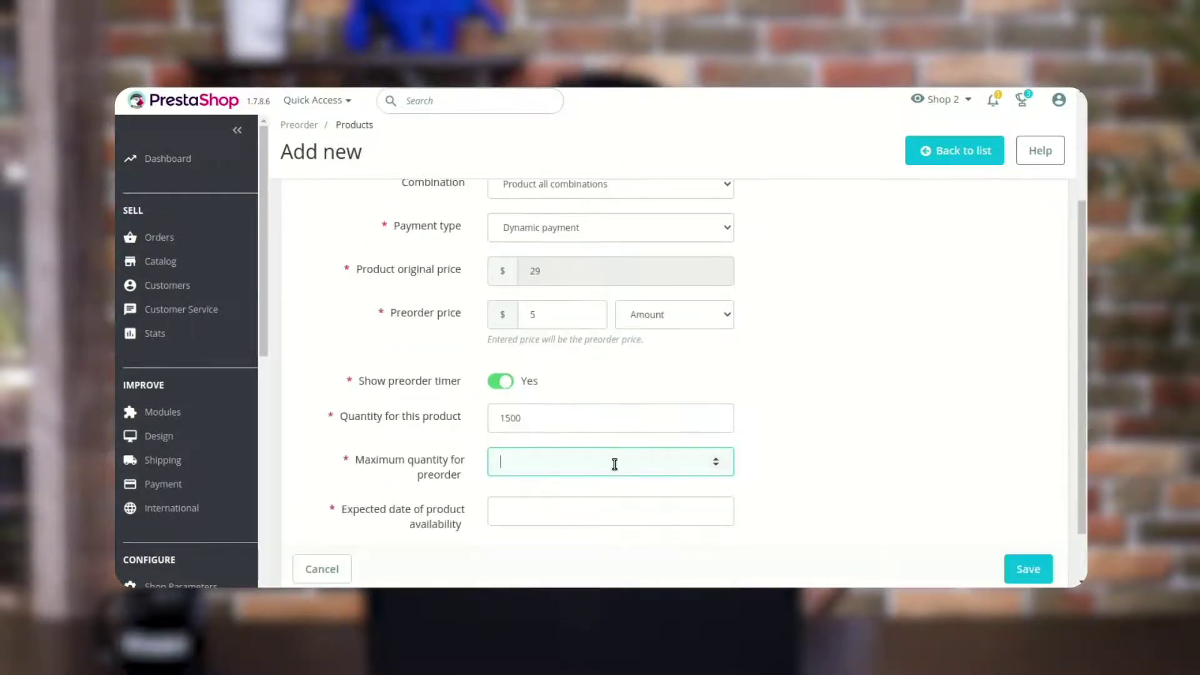
{"action": "type", "text": "10"}
{"action": "key", "text": "Tab"}
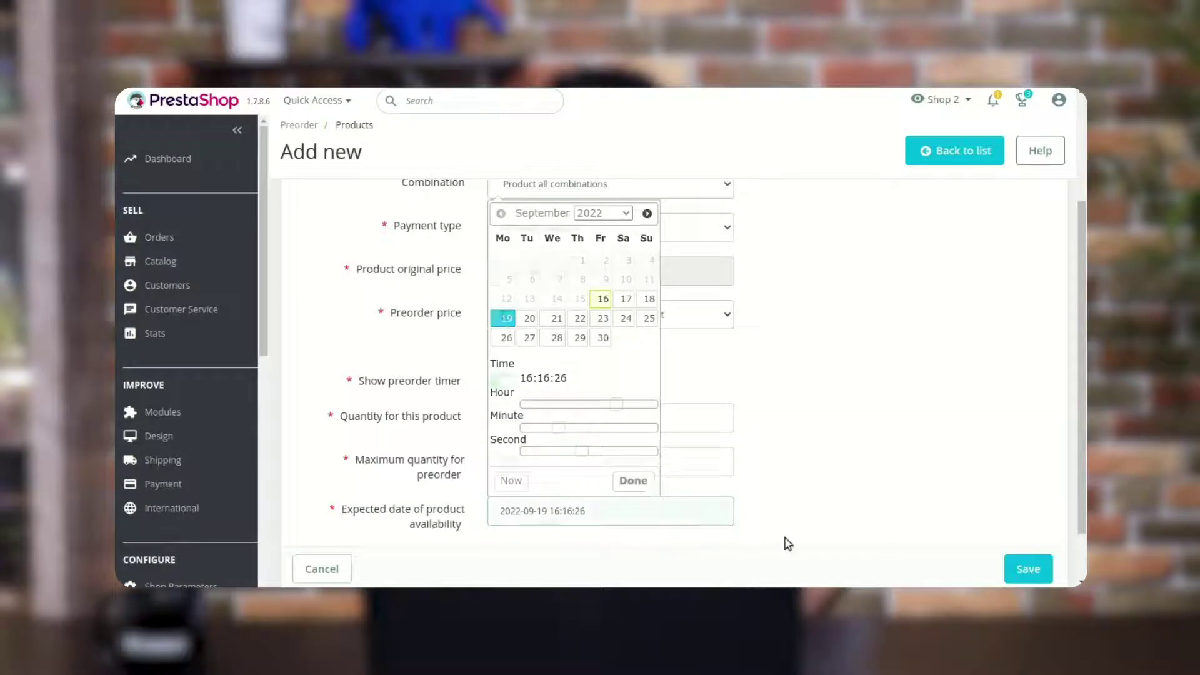
{"action": "left_click", "coordinate": [633, 480]}
{"action": "left_click", "coordinate": [1028, 569]}
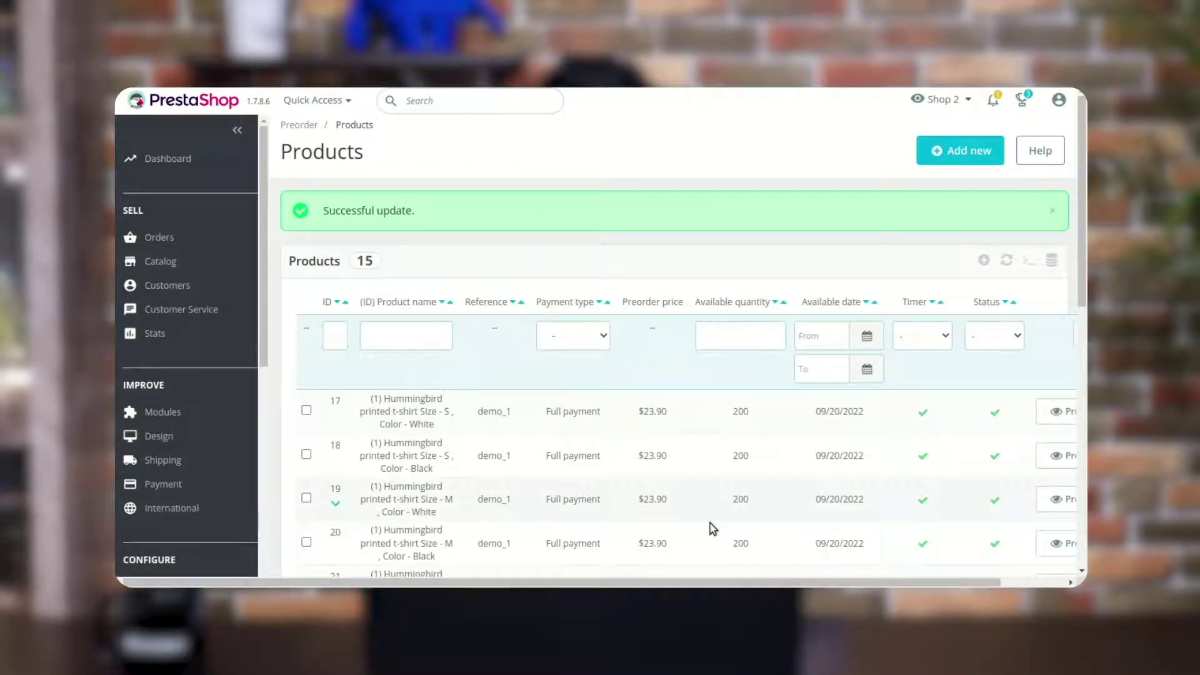
Edit the t-shirt preorder so it is not available before the expected date, and save
{"action": "scroll", "coordinate": [937, 531], "scroll_direction": "right", "scroll_amount": 2}
{"action": "left_click", "coordinate": [1055, 413]}
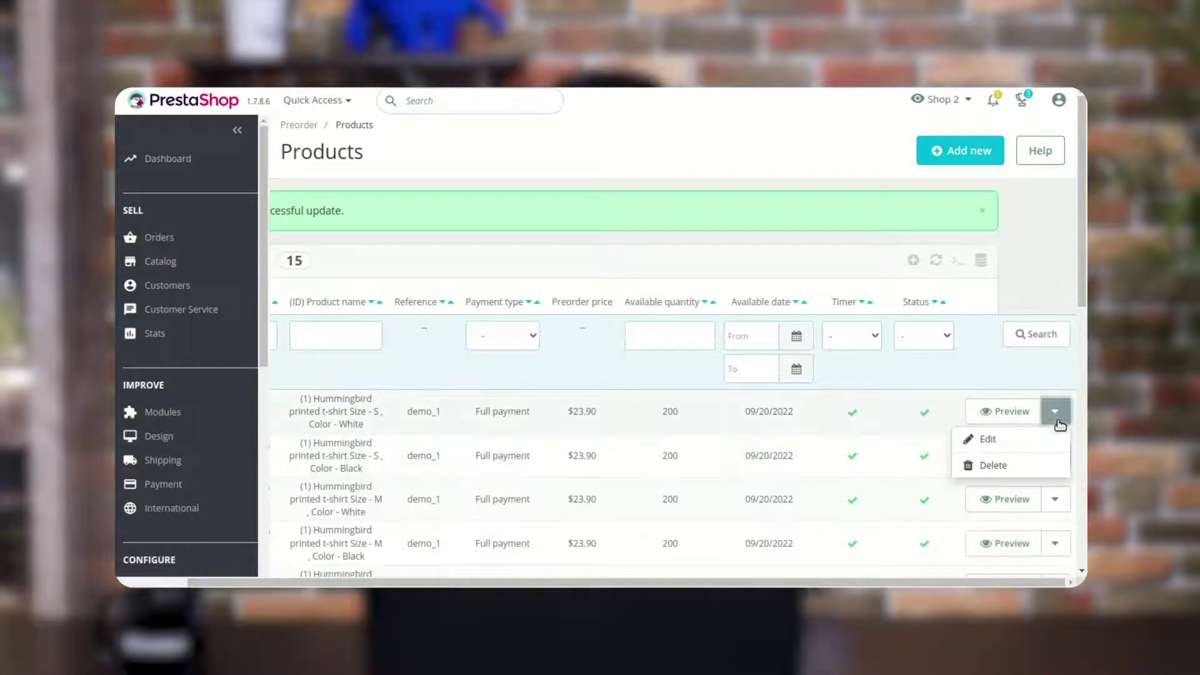
{"action": "left_click", "coordinate": [1025, 437]}
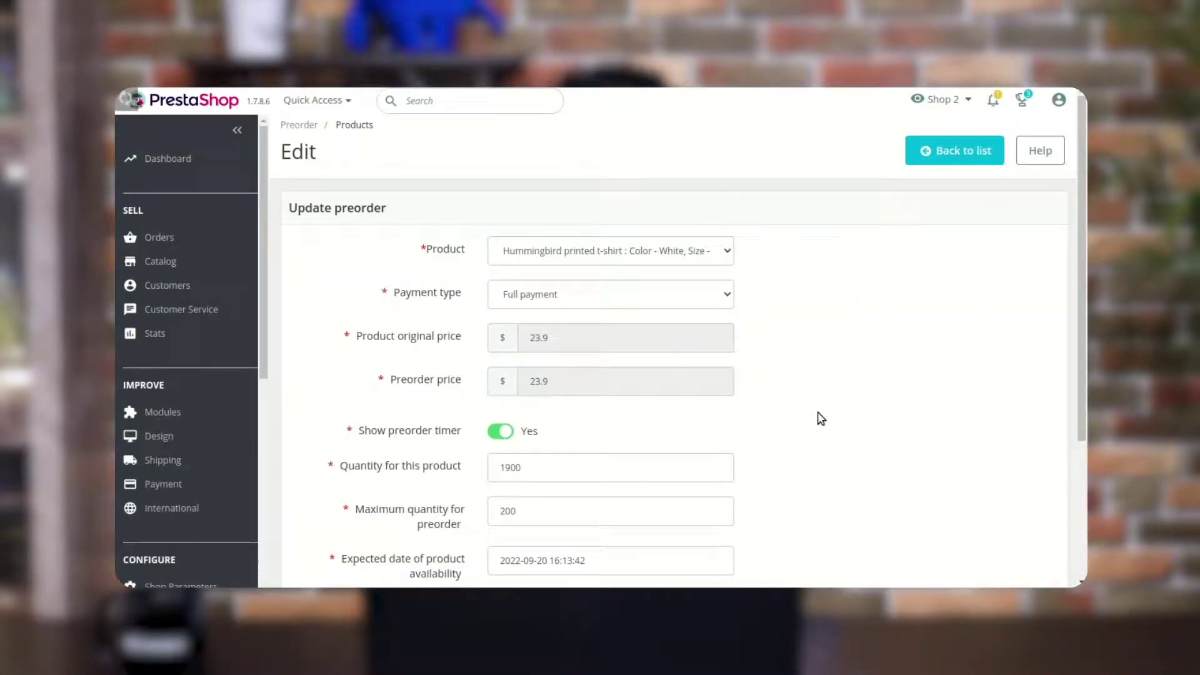
{"action": "scroll", "coordinate": [823, 415], "scroll_direction": "down", "scroll_amount": 3}
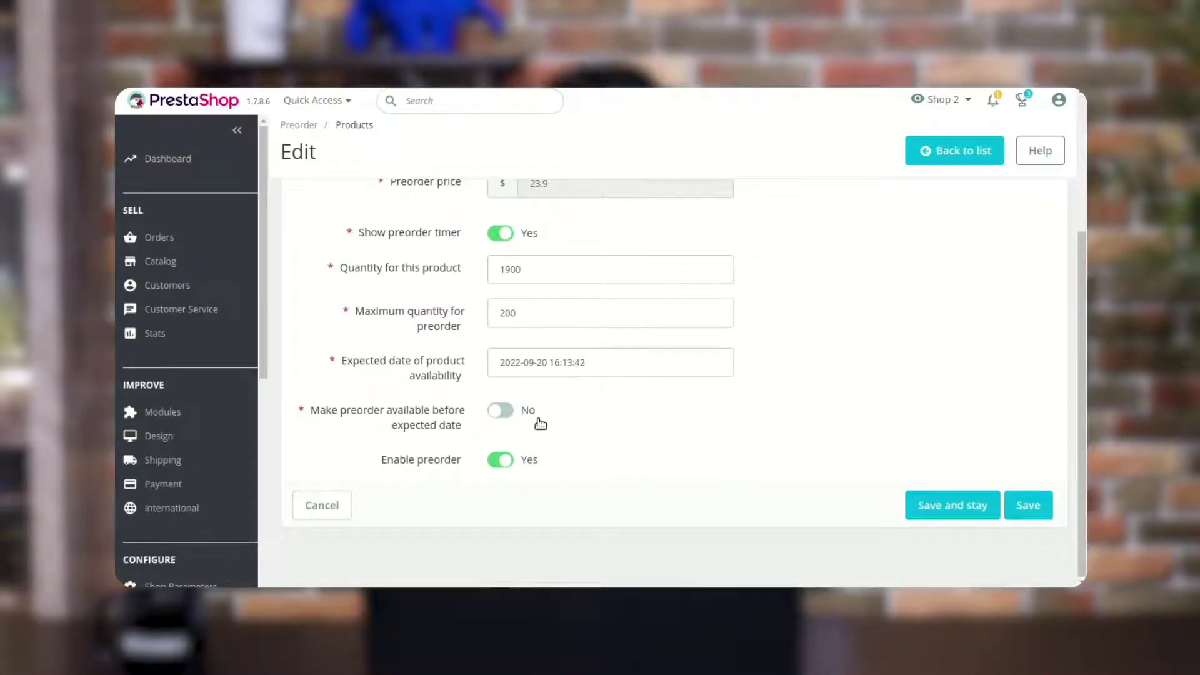
{"action": "left_click", "coordinate": [503, 412]}
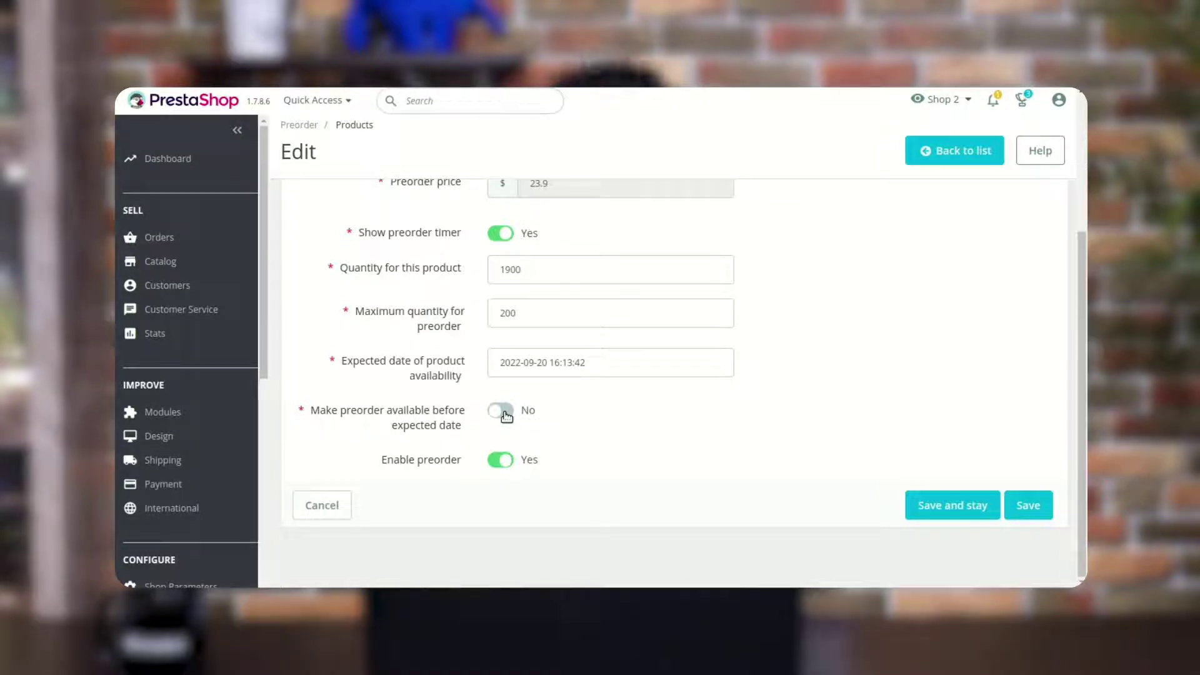
{"action": "left_click", "coordinate": [498, 446]}
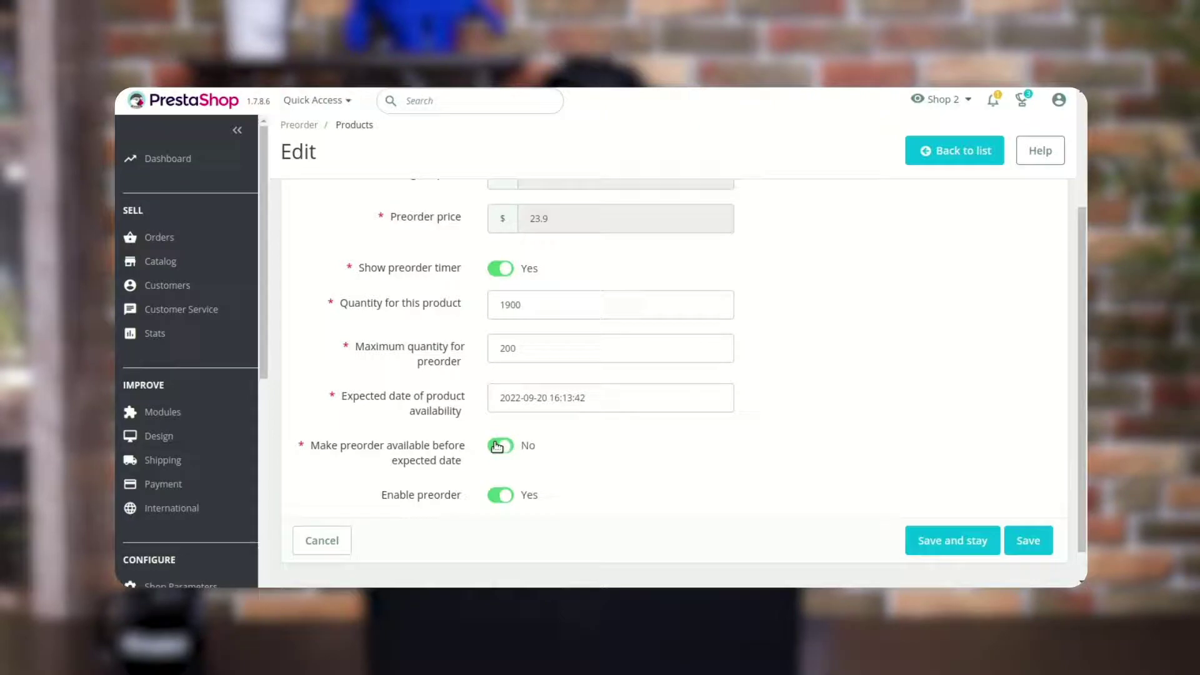
{"action": "left_click", "coordinate": [1027, 540]}
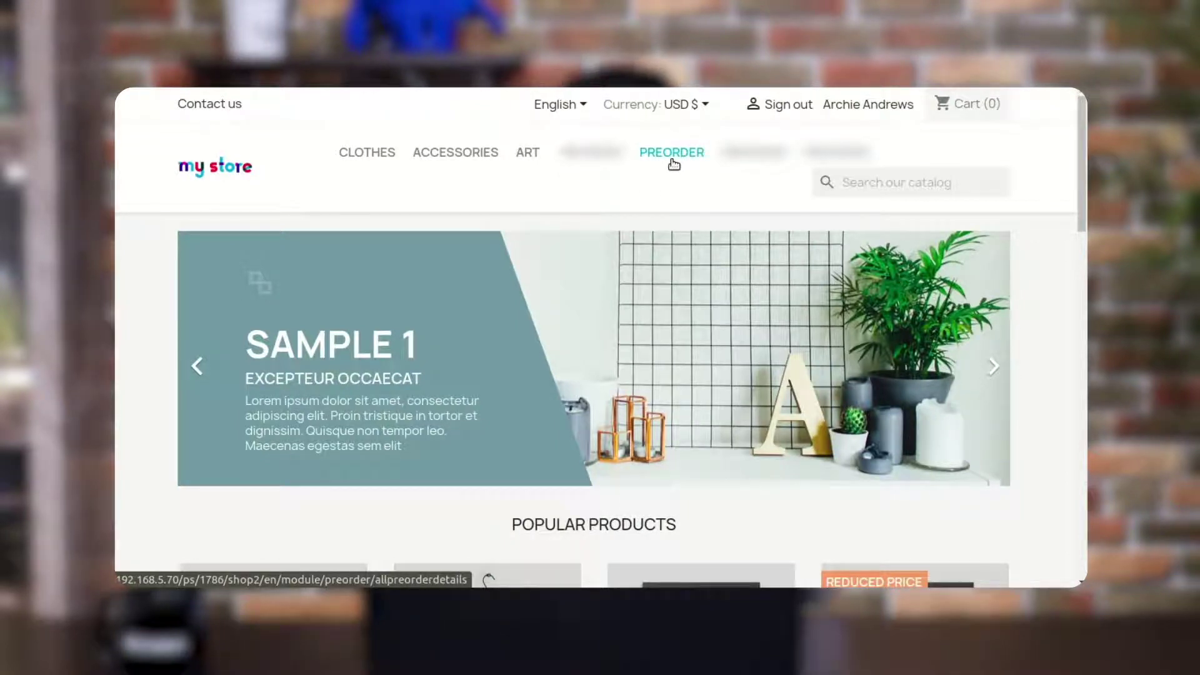
Open the storefront PREORDER category, then the back-office Module Manager
{"action": "left_click", "coordinate": [673, 157]}
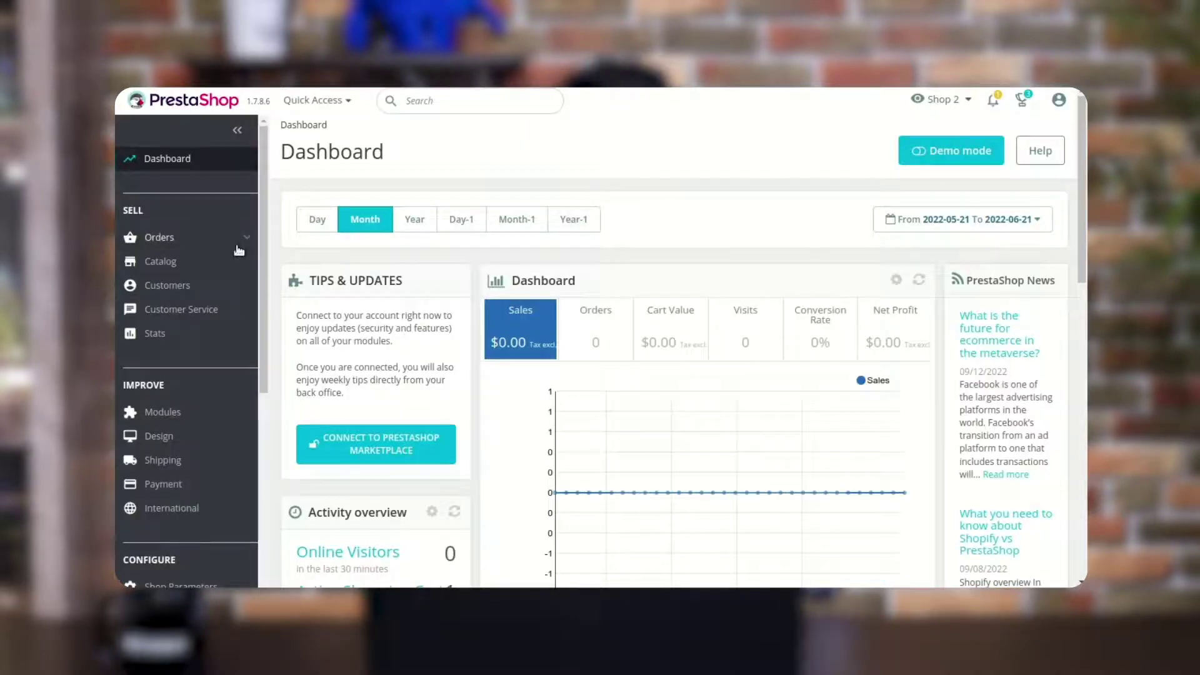
{"action": "left_click", "coordinate": [242, 394]}
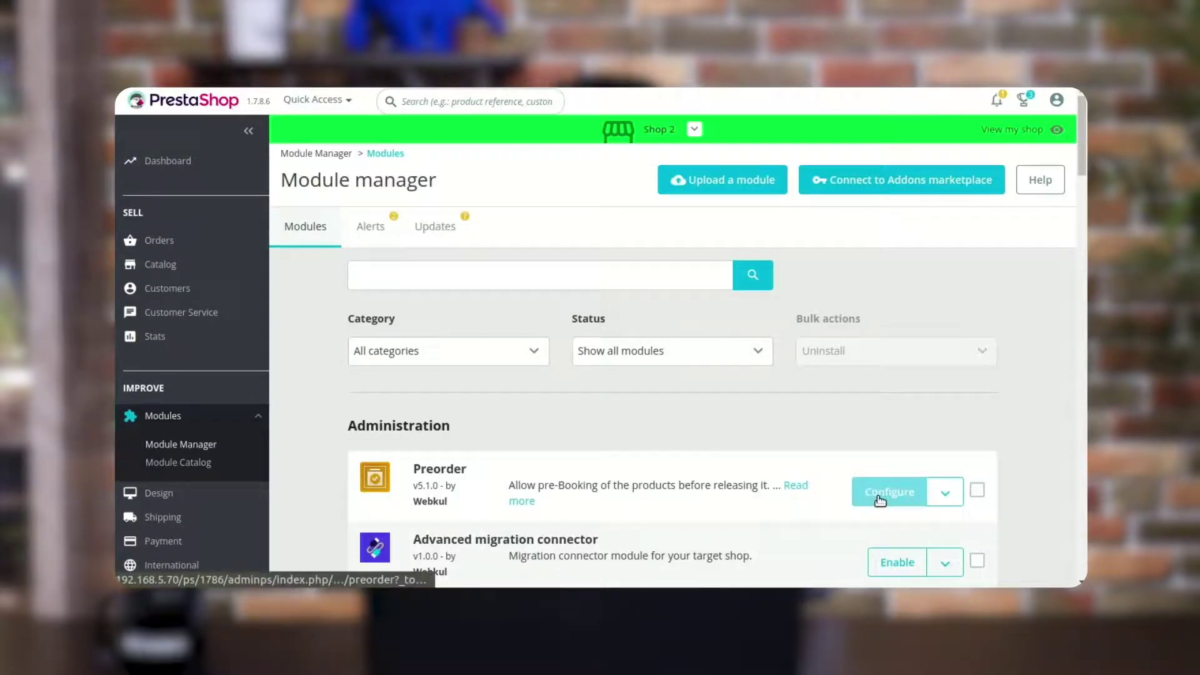
Cycle the Preorder module's partial/dynamic display price, keep Preorder price, and view the storefront PREORDER category
{"action": "left_click", "coordinate": [888, 492]}
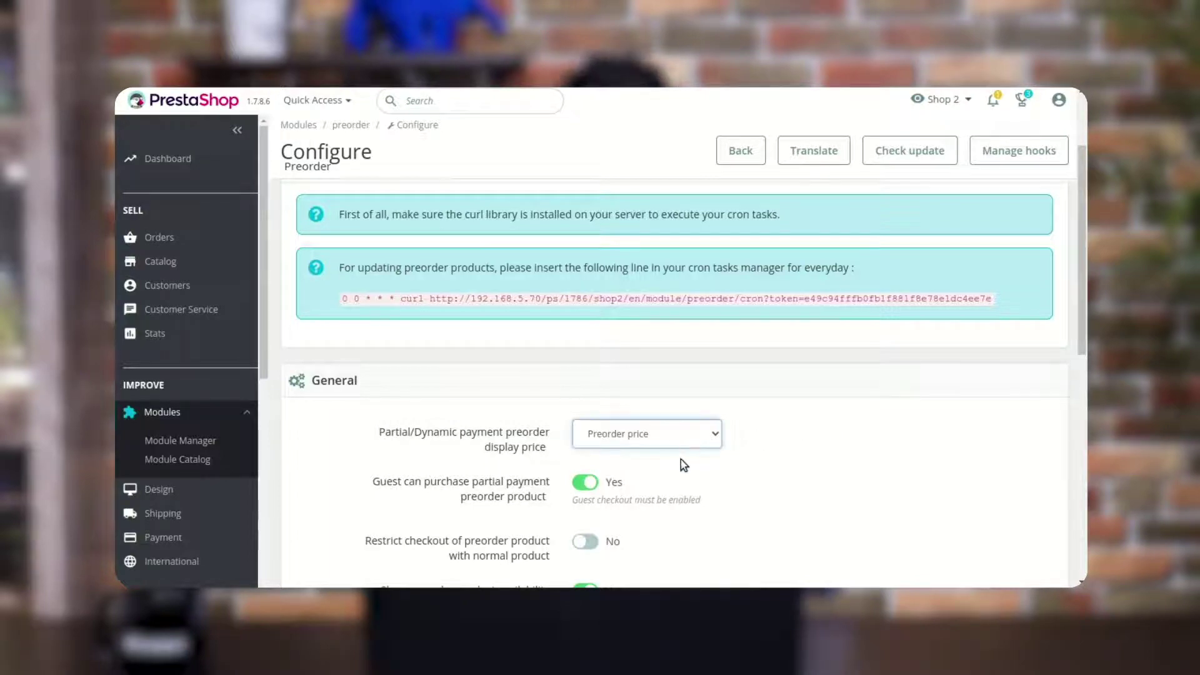
{"action": "left_click", "coordinate": [681, 477]}
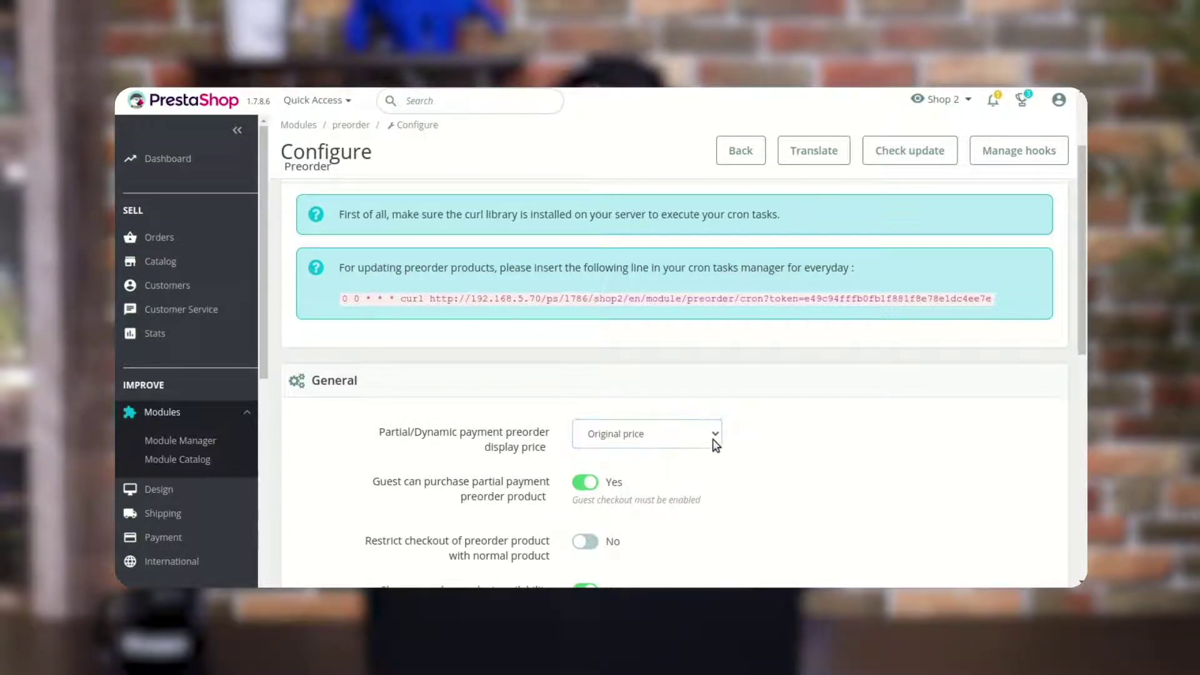
{"action": "left_click", "coordinate": [779, 468]}
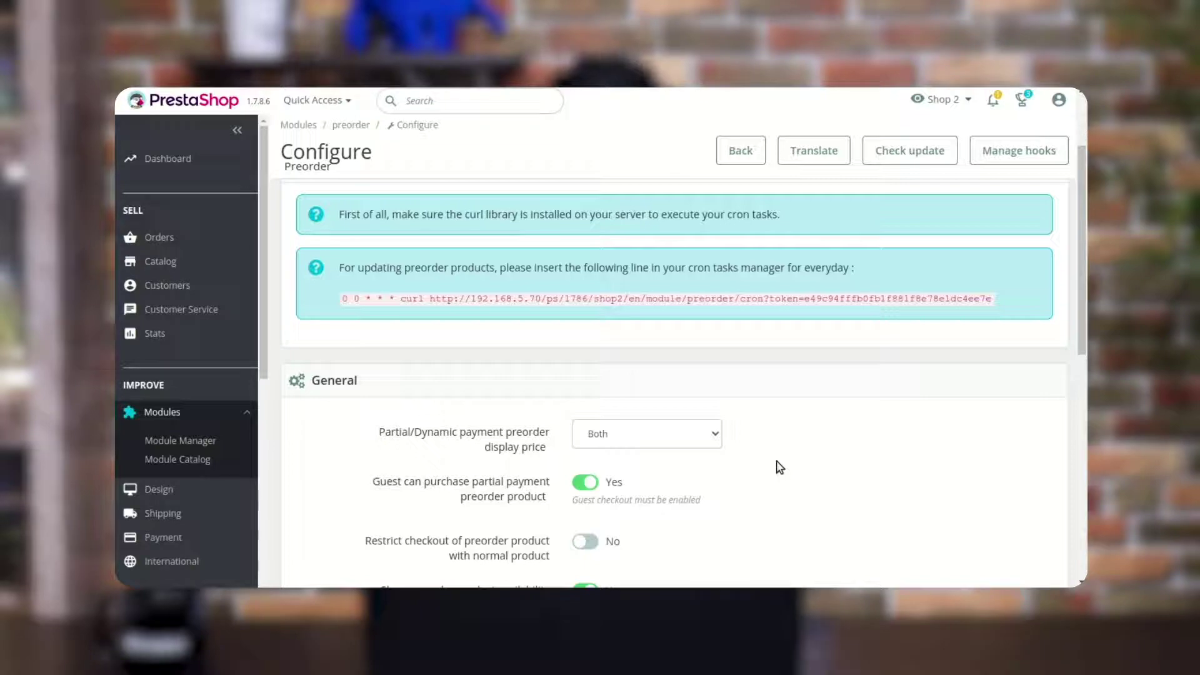
{"action": "scroll", "coordinate": [911, 420], "scroll_direction": "down", "scroll_amount": 5}
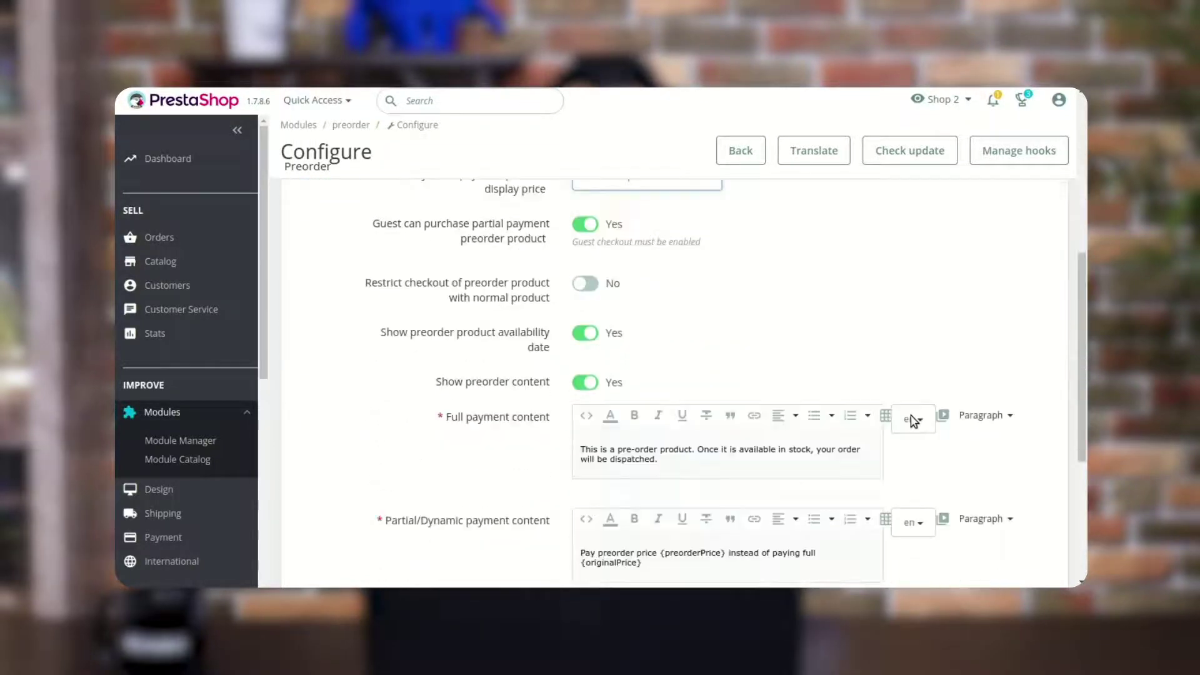
{"action": "scroll", "coordinate": [910, 420], "scroll_direction": "up", "scroll_amount": 8}
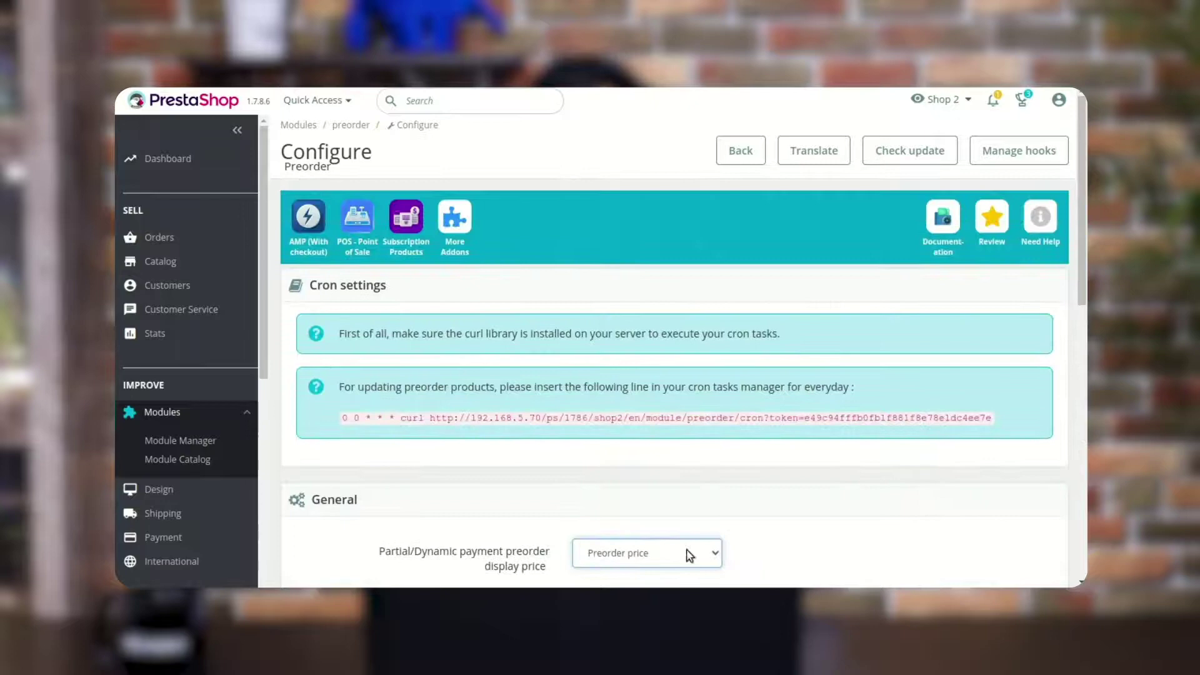
{"action": "left_click", "coordinate": [874, 547]}
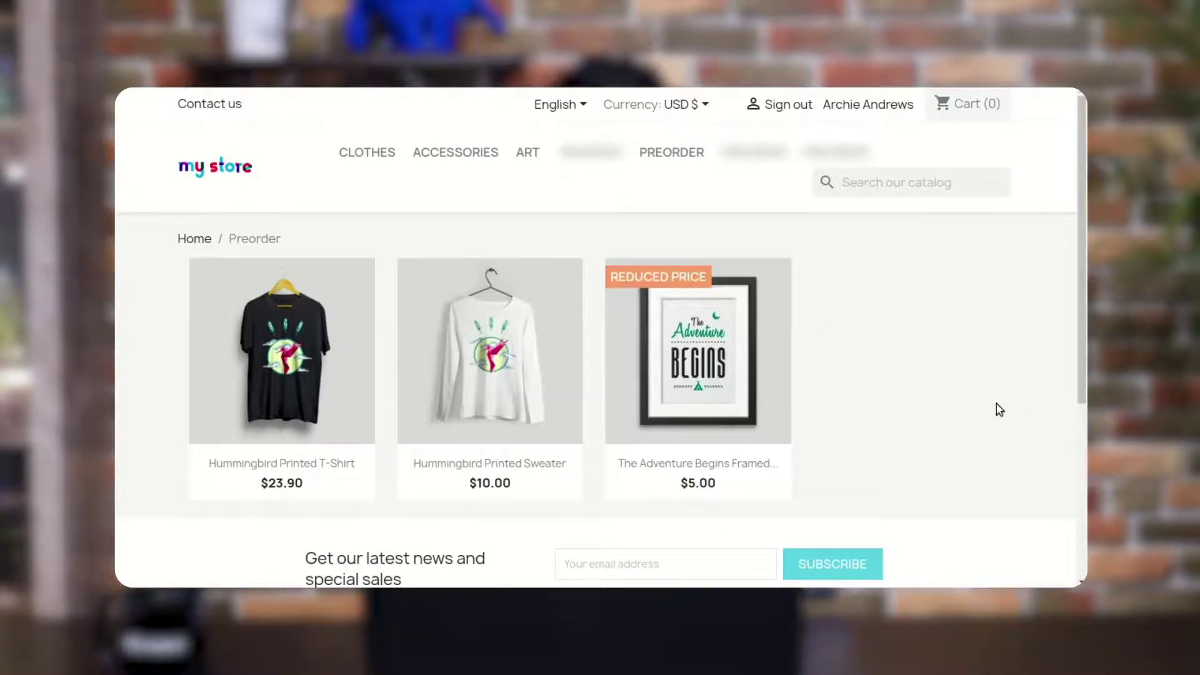
Open the sweater page and switch the display price to Original price, showing $35.90
{"action": "left_click", "coordinate": [482, 348]}
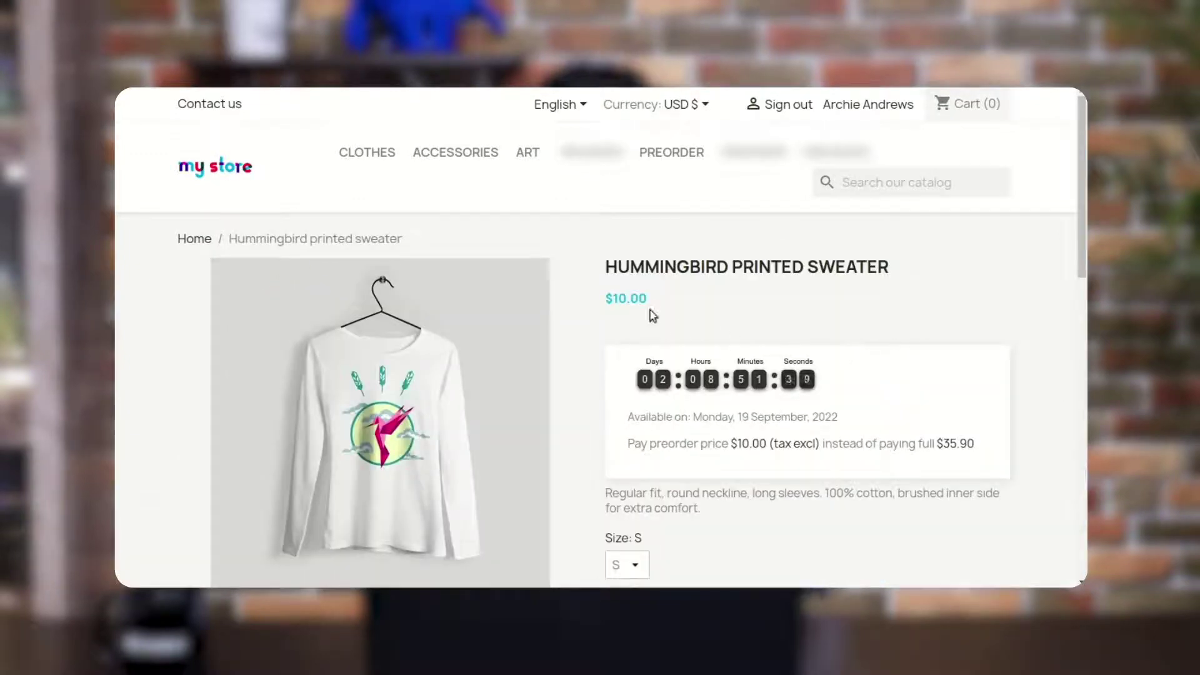
{"action": "left_click_drag", "start_coordinate": [648, 302], "coordinate": [607, 302]}
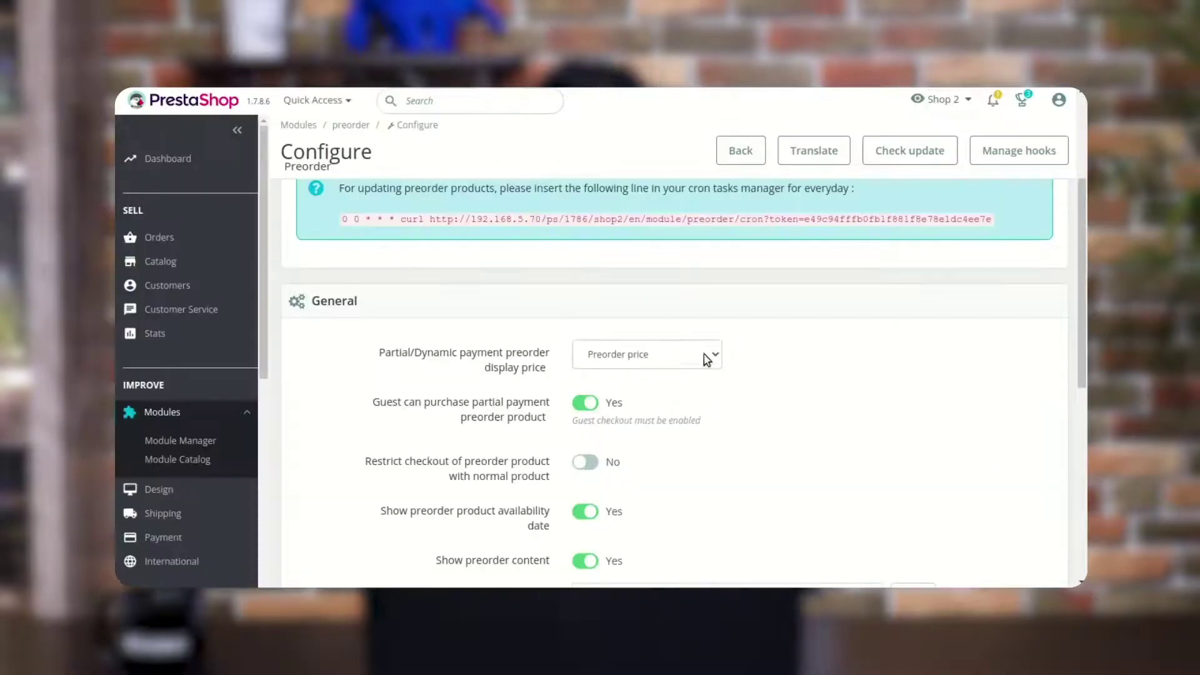
{"action": "left_click", "coordinate": [704, 356]}
{"action": "left_click", "coordinate": [603, 394]}
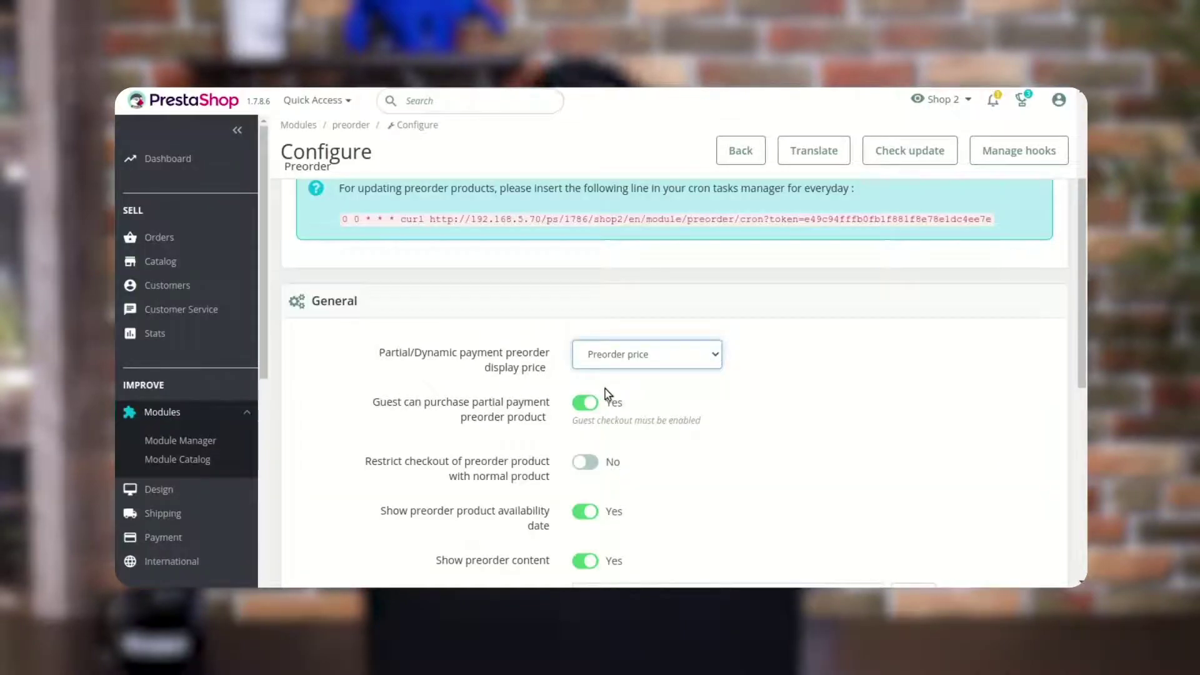
{"action": "scroll", "coordinate": [962, 485], "scroll_direction": "down", "scroll_amount": 5}
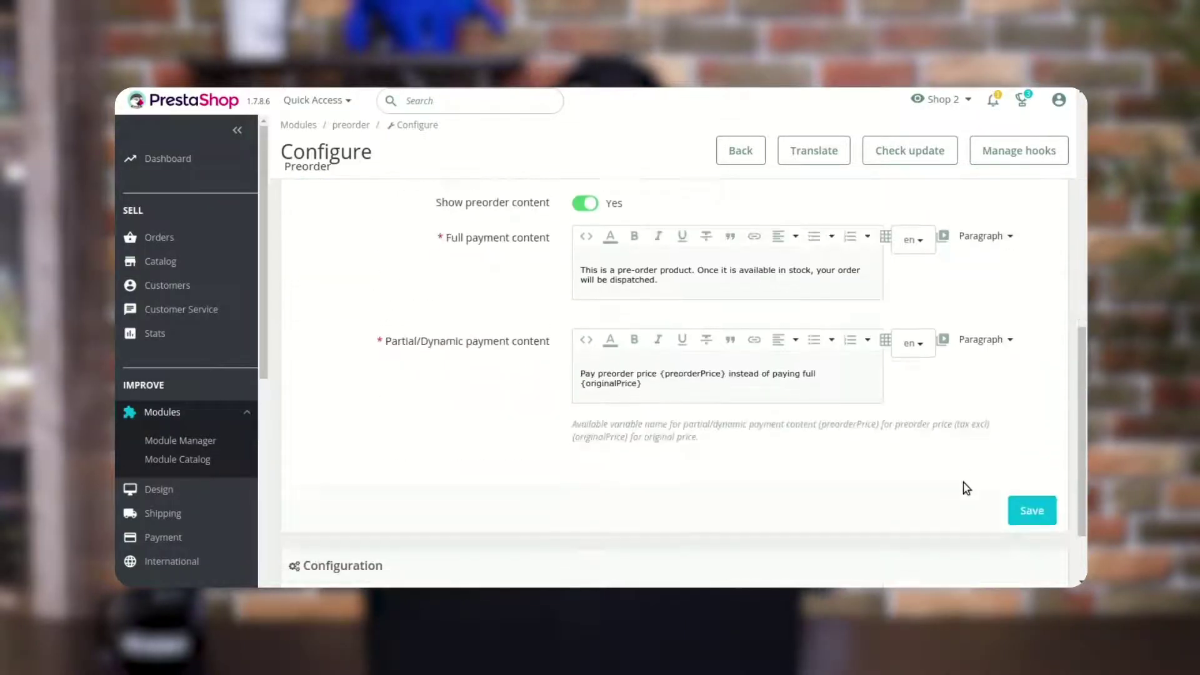
{"action": "left_click", "coordinate": [1028, 510]}
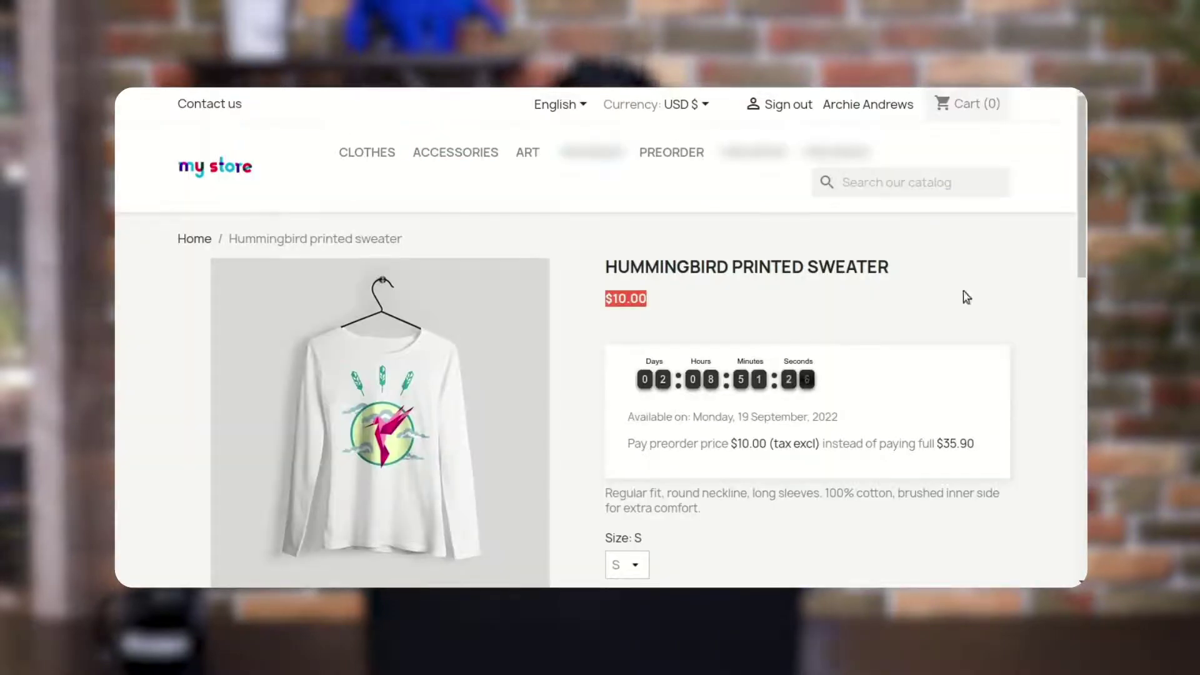
{"action": "key", "text": "F5"}
{"action": "left_click_drag", "start_coordinate": [642, 303], "coordinate": [606, 307]}
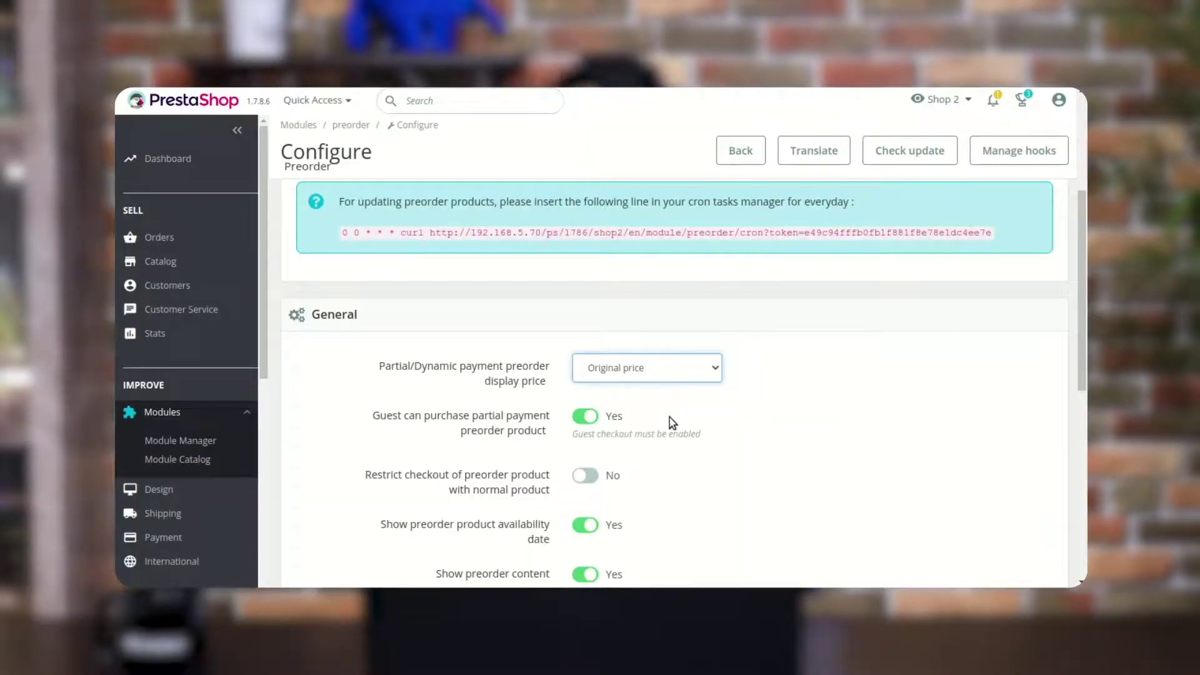
Switch the display price to Both so the sweater shows $35.90 and $10.00 together
{"action": "left_click", "coordinate": [669, 417]}
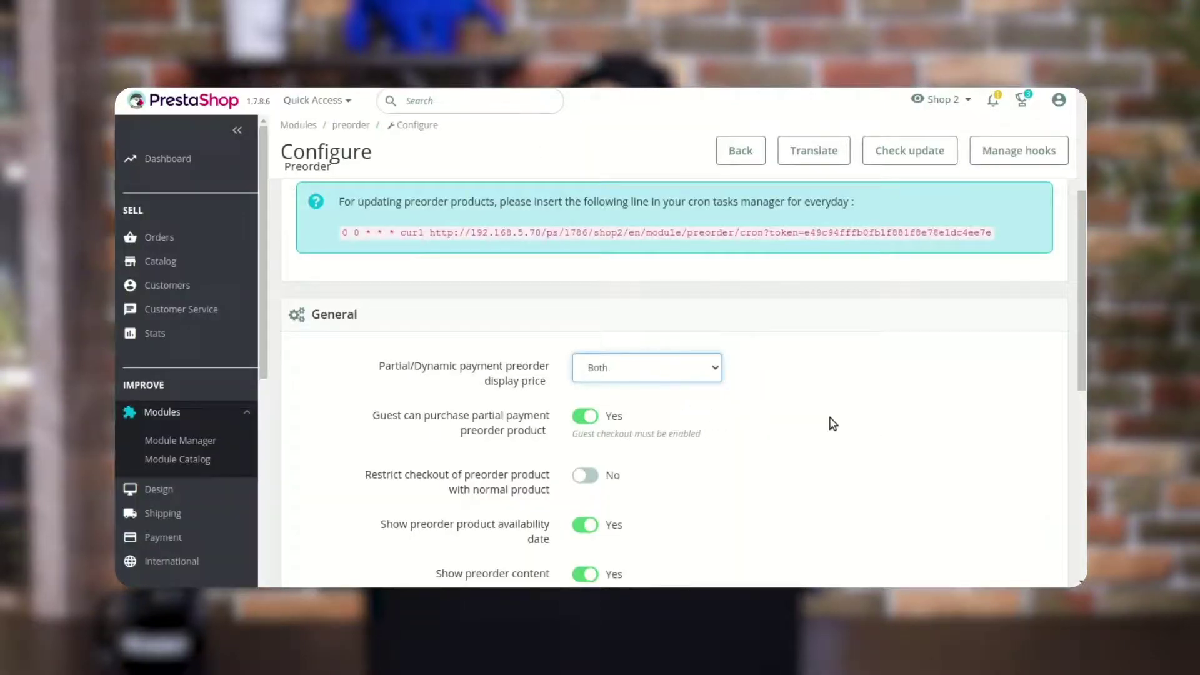
{"action": "scroll", "coordinate": [833, 424], "scroll_direction": "down", "scroll_amount": 8}
{"action": "left_click", "coordinate": [1030, 413]}
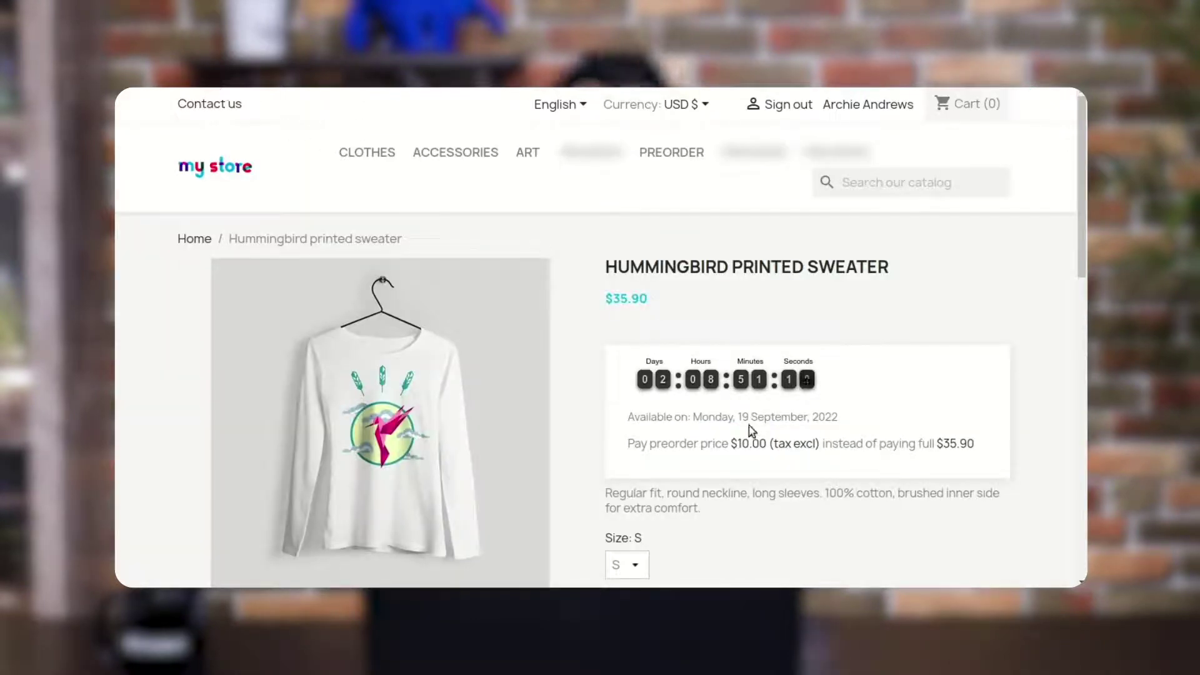
{"action": "left_click_drag", "start_coordinate": [746, 326], "coordinate": [598, 305]}
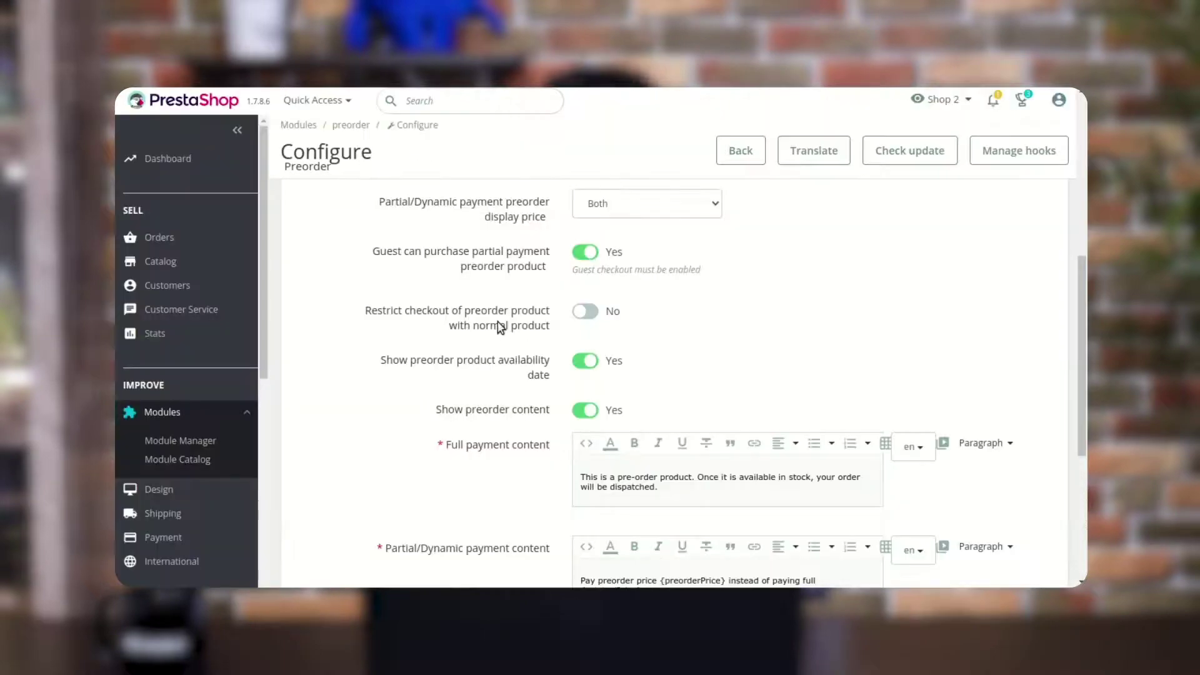
{"action": "scroll", "coordinate": [500, 327], "scroll_direction": "up", "scroll_amount": 2}
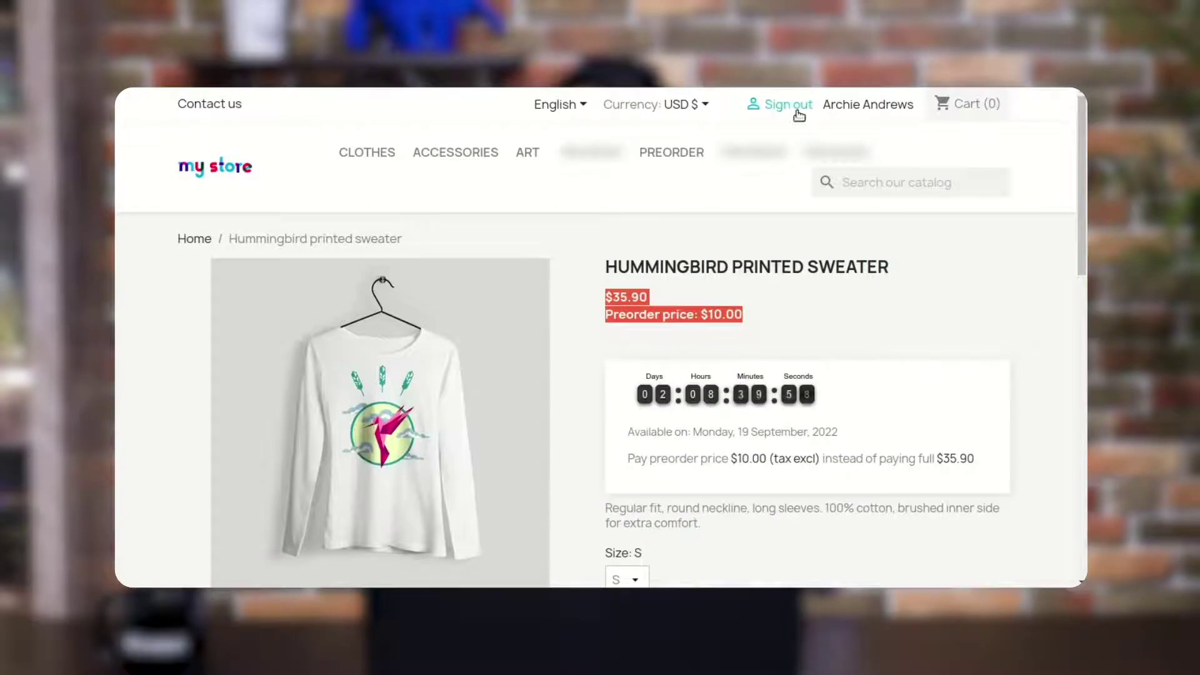
Sign out, preorder the size S Hummingbird printed sweater at $10.00, and proceed to the cart
{"action": "left_click", "coordinate": [799, 112]}
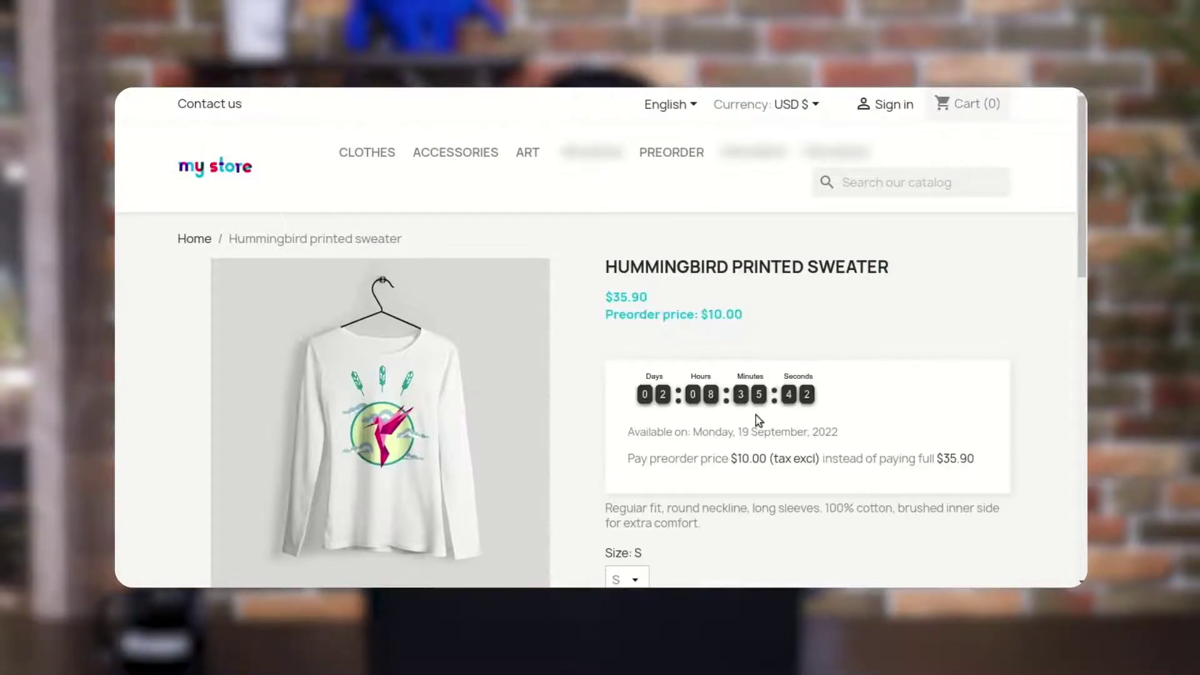
{"action": "scroll", "coordinate": [758, 420], "scroll_direction": "down", "scroll_amount": 3}
{"action": "left_click", "coordinate": [723, 532]}
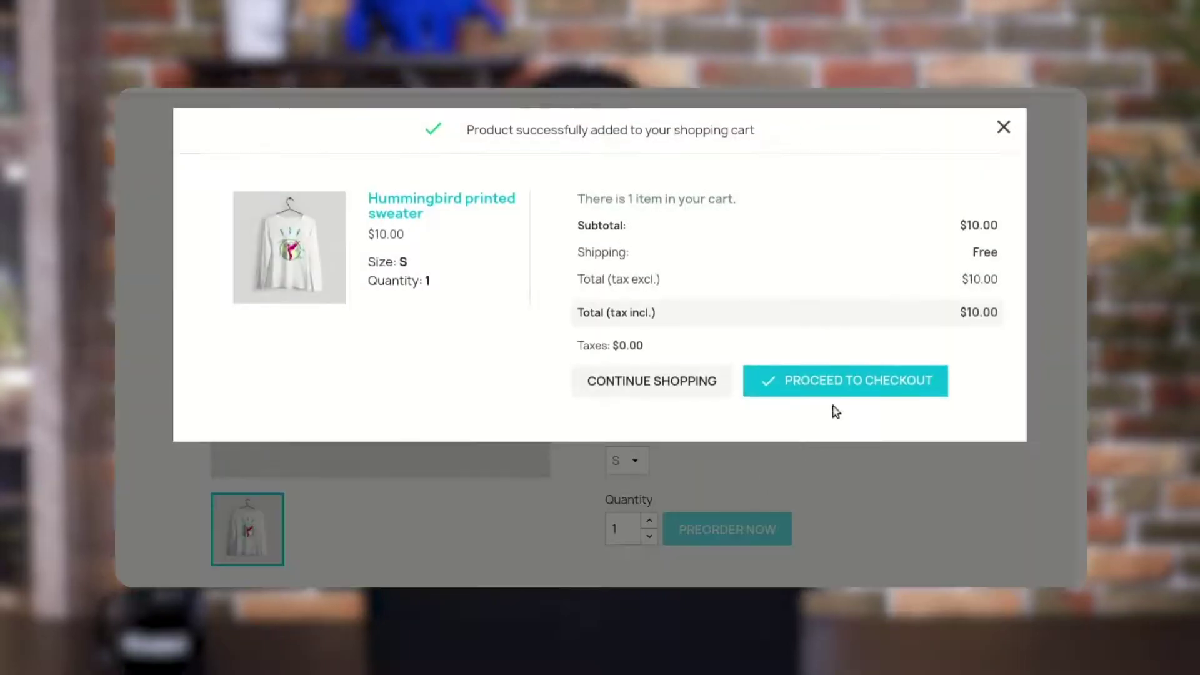
{"action": "left_click", "coordinate": [851, 381]}
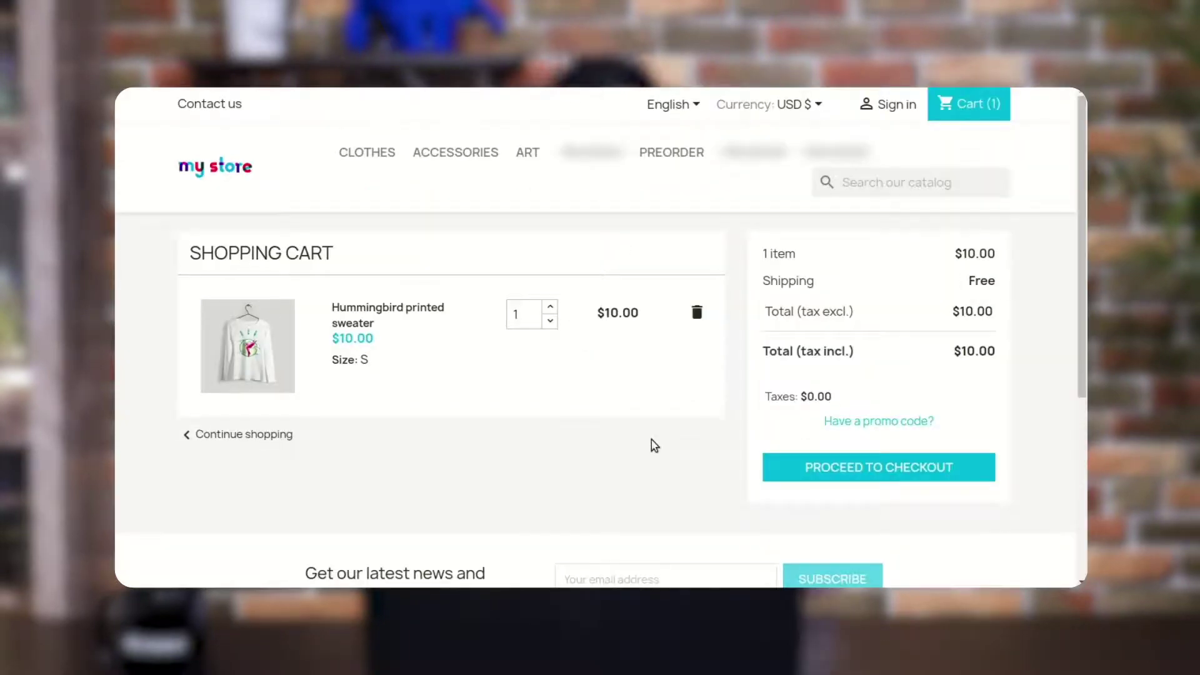
Start guest checkout for the sweater, then return home and check the now-empty cart
{"action": "left_click", "coordinate": [818, 464]}
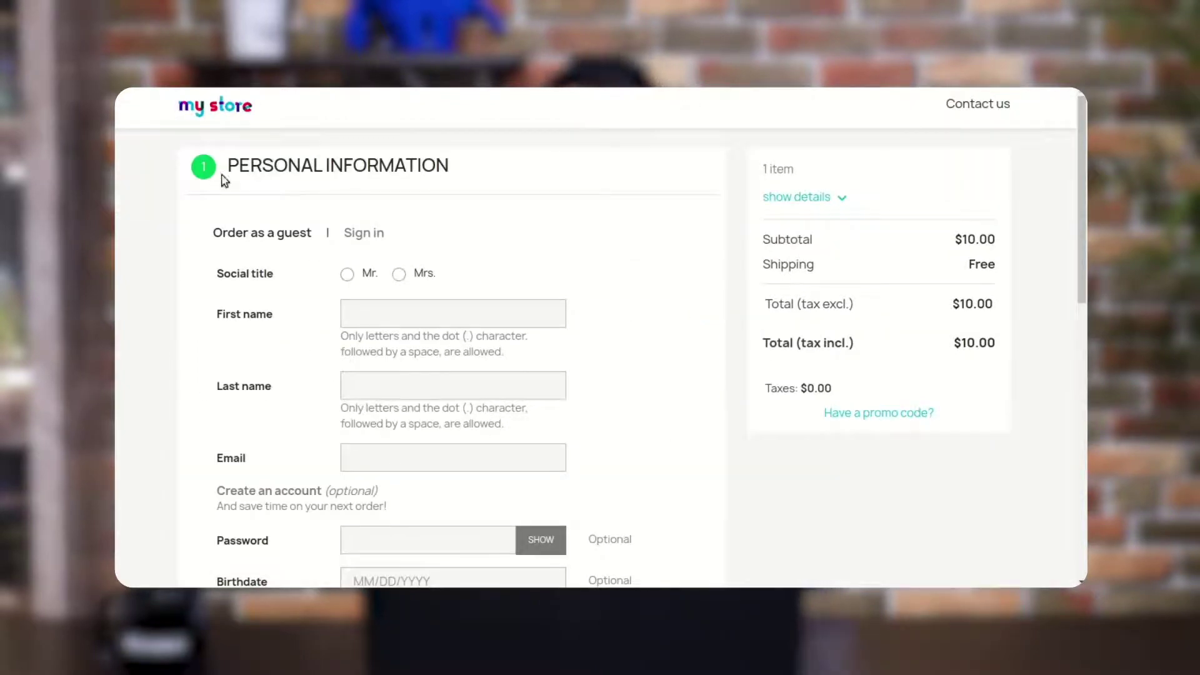
{"action": "left_click", "coordinate": [236, 108]}
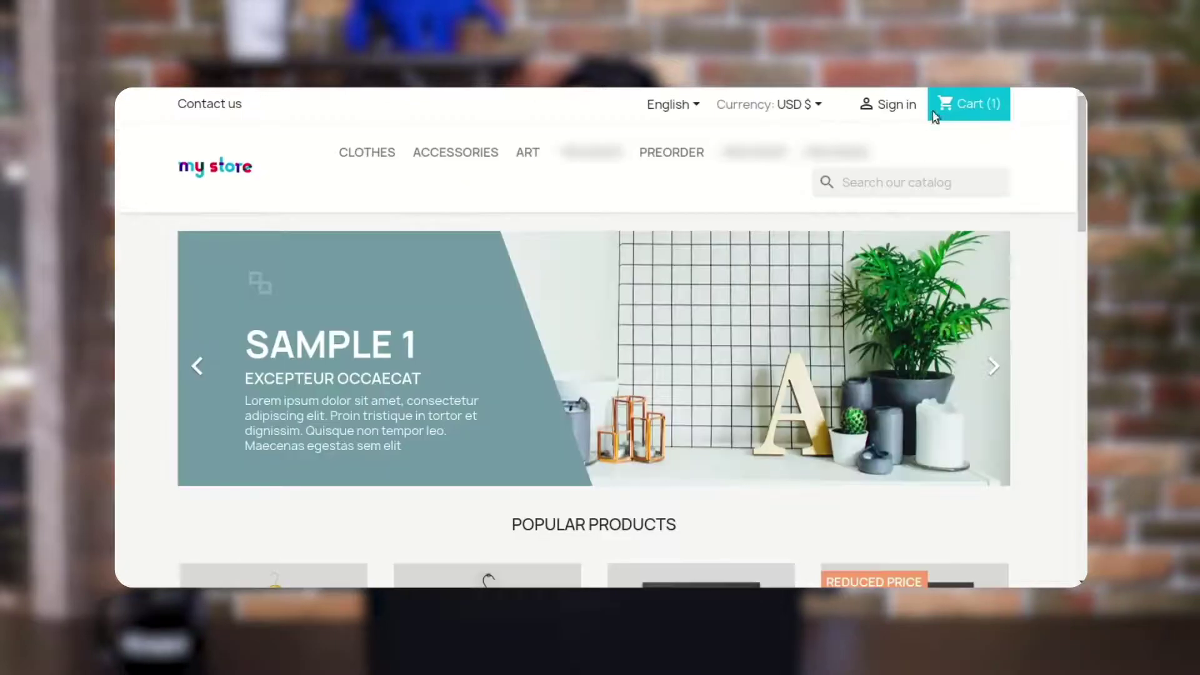
{"action": "left_click", "coordinate": [1000, 111]}
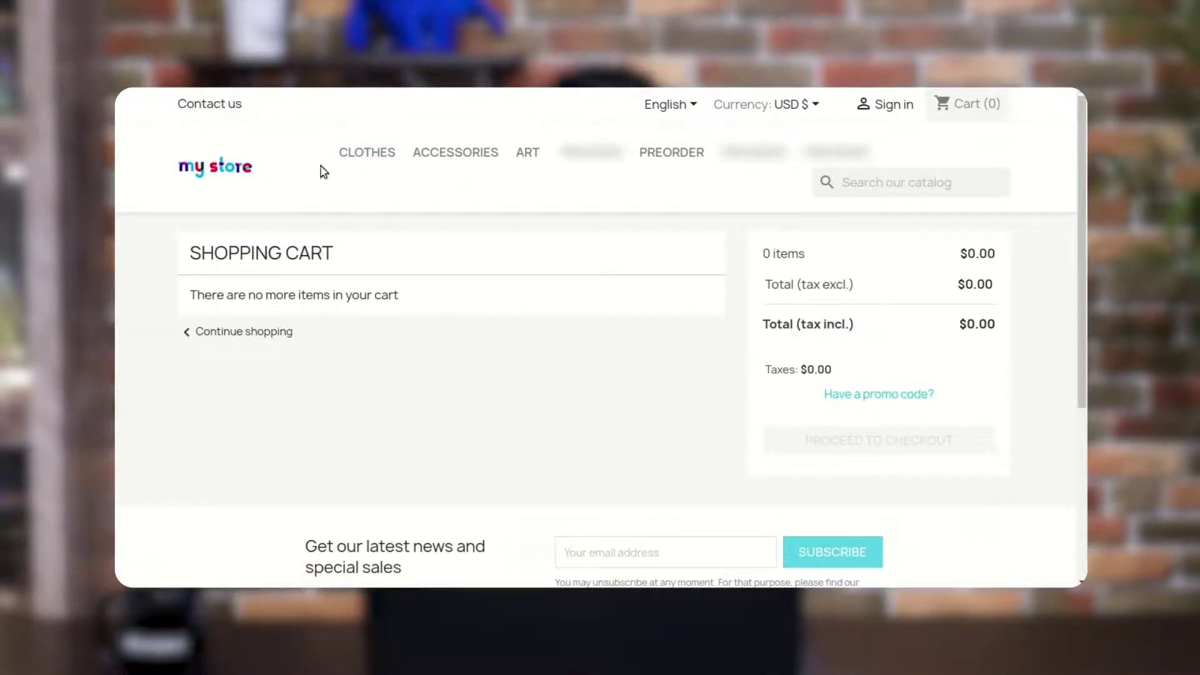
Browse Clothes to the Hummingbird printed t-shirt, then open the storefront Preorder category
{"action": "left_click", "coordinate": [372, 158]}
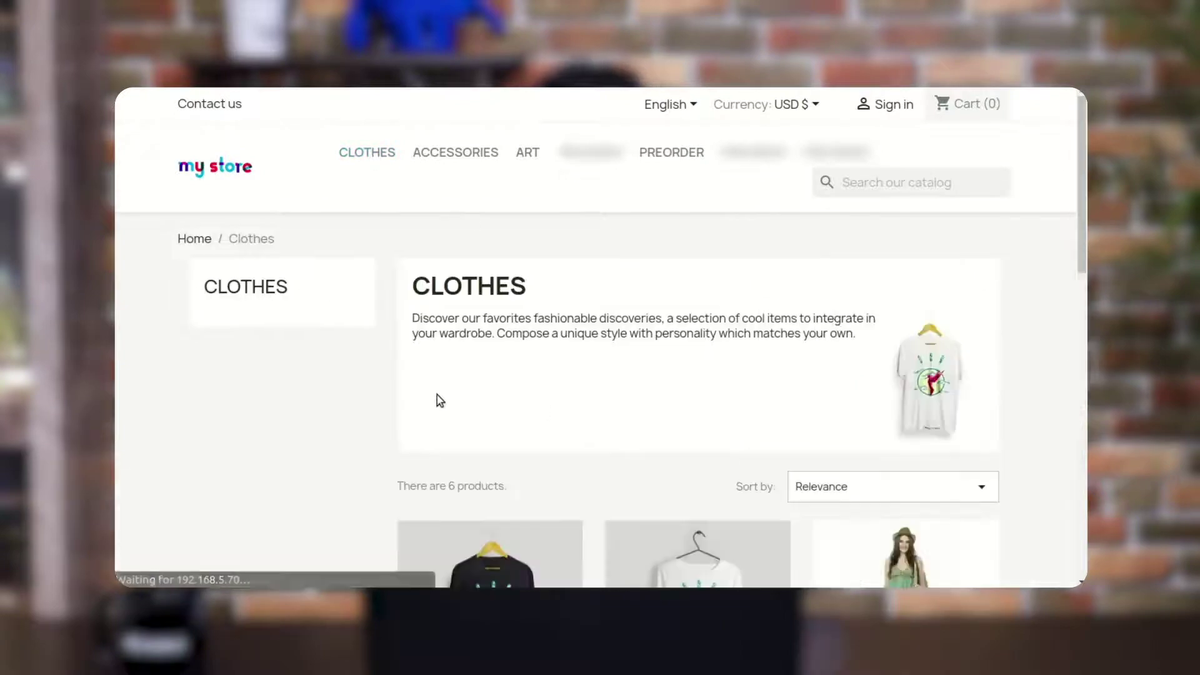
{"action": "scroll", "coordinate": [437, 395], "scroll_direction": "down", "scroll_amount": 4}
{"action": "left_click", "coordinate": [478, 387]}
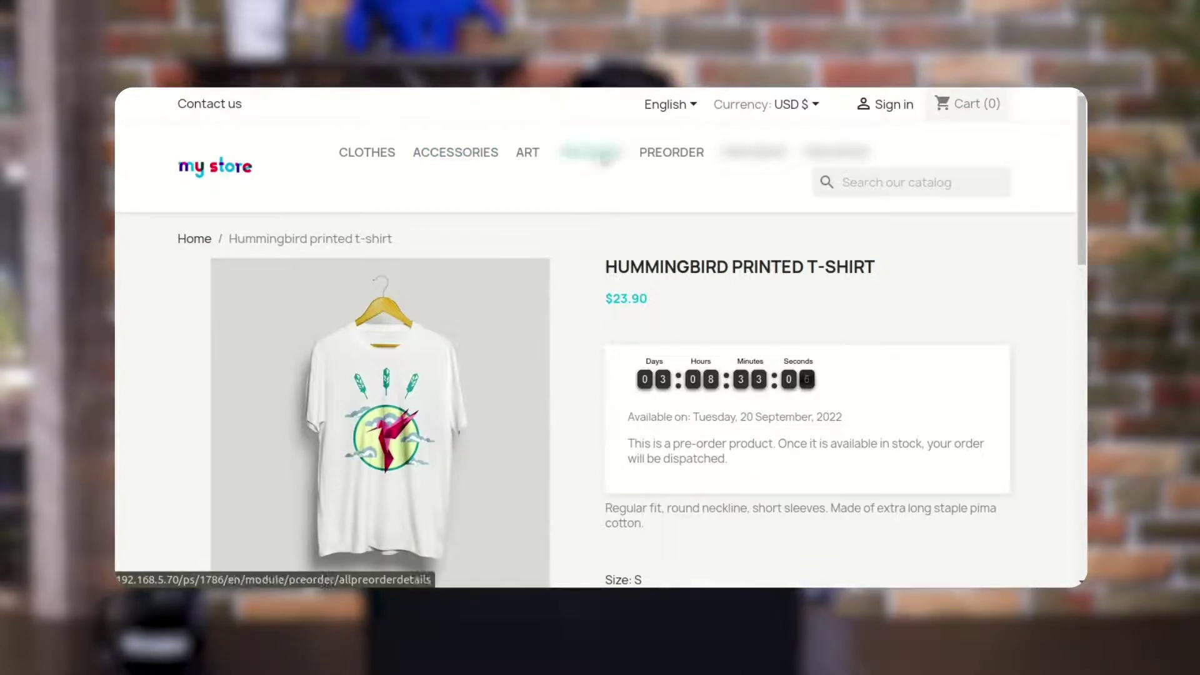
{"action": "left_click", "coordinate": [653, 155]}
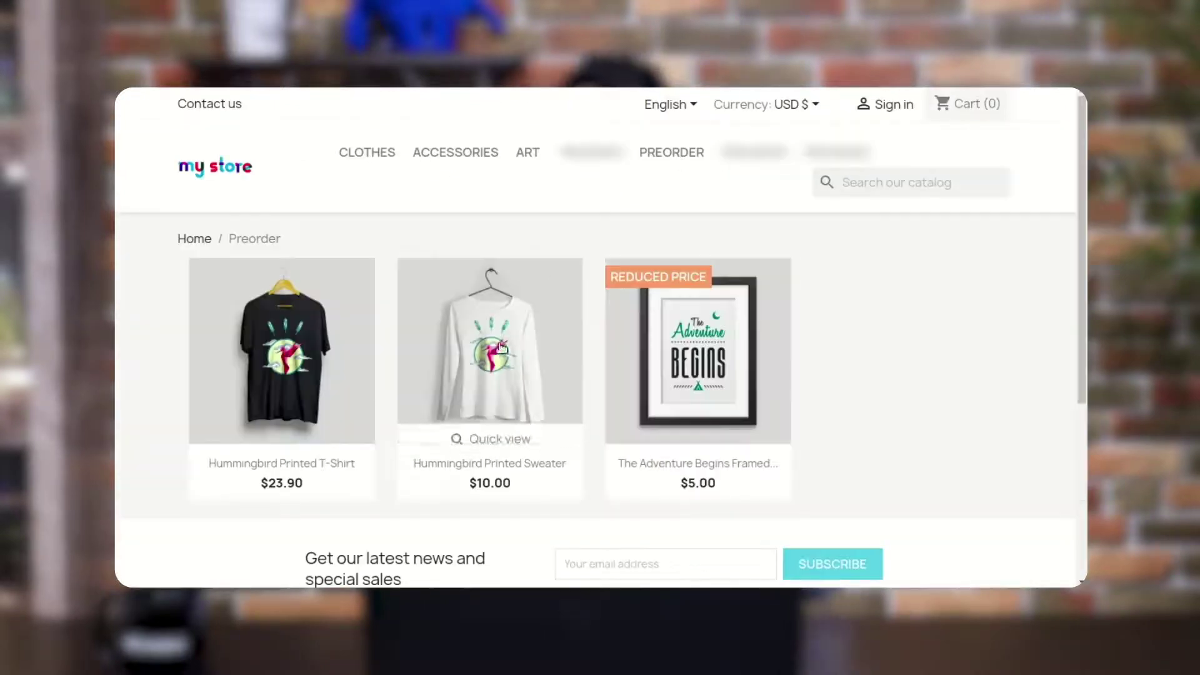
Open the sweater page, then change and save the Preorder module's guest partial-payment purchase setting
{"action": "left_click", "coordinate": [490, 350]}
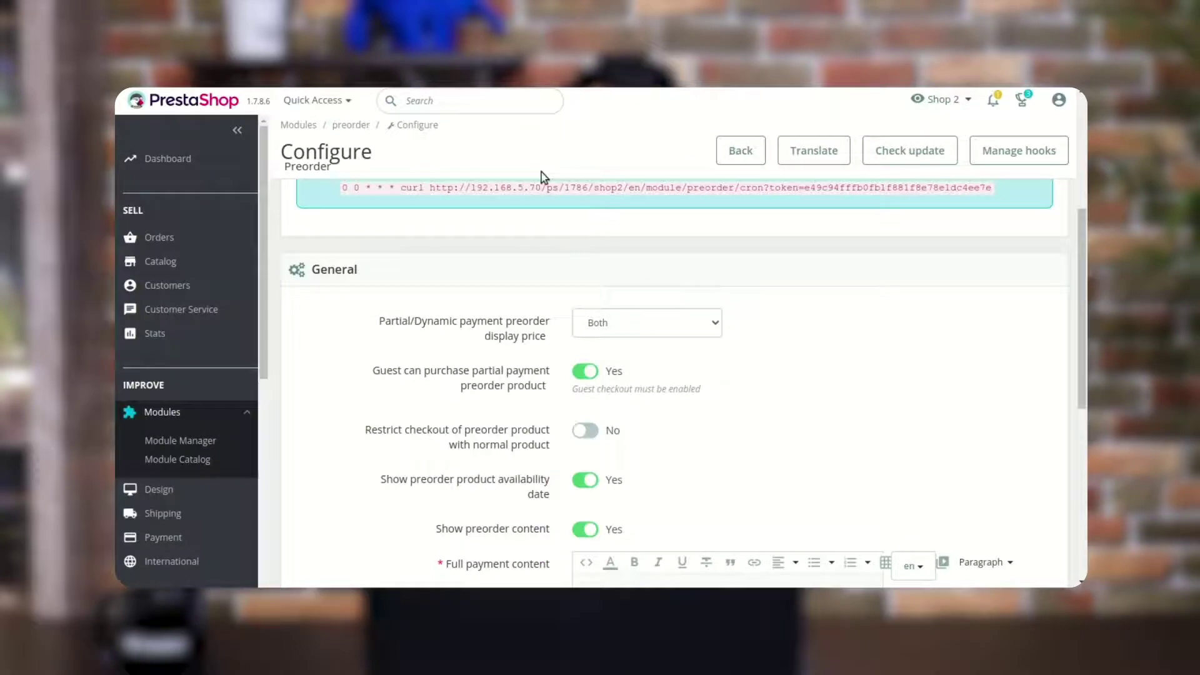
{"action": "left_click", "coordinate": [584, 324]}
{"action": "left_click", "coordinate": [582, 374]}
{"action": "scroll", "coordinate": [729, 378], "scroll_direction": "down", "scroll_amount": 10}
{"action": "left_click", "coordinate": [1026, 427]}
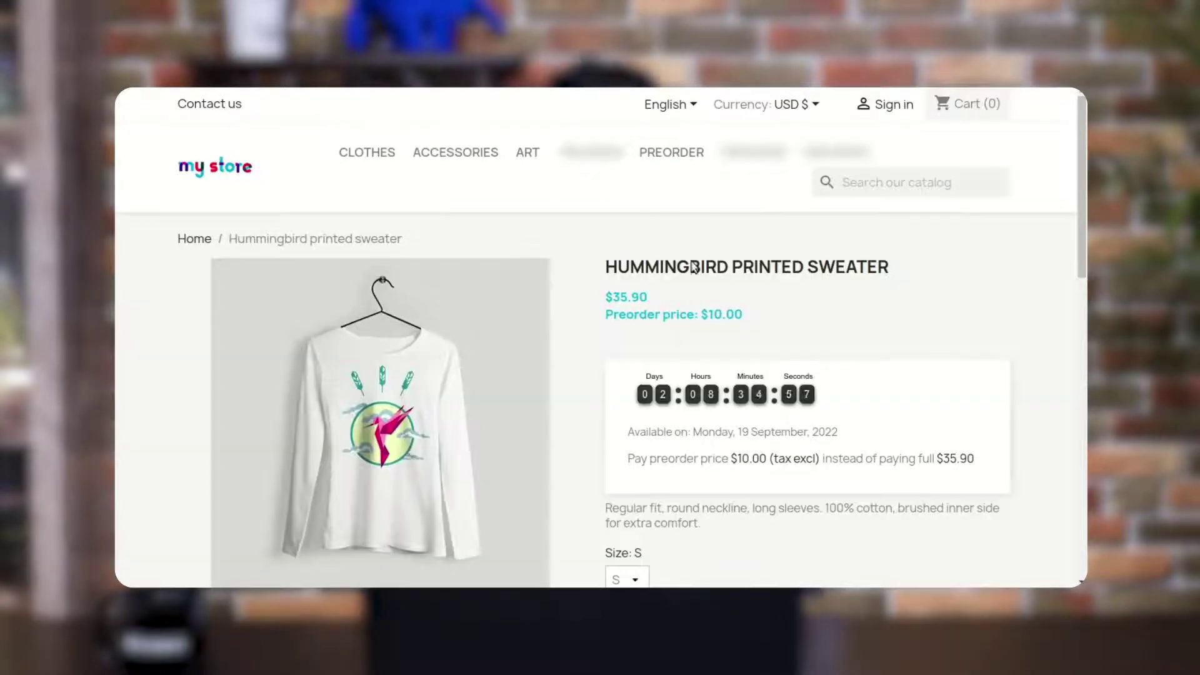
Preorder the Hummingbird printed sweater at $10.00 and proceed to the cart
{"action": "scroll", "coordinate": [746, 262], "scroll_direction": "down", "scroll_amount": 4}
{"action": "left_click", "coordinate": [766, 403]}
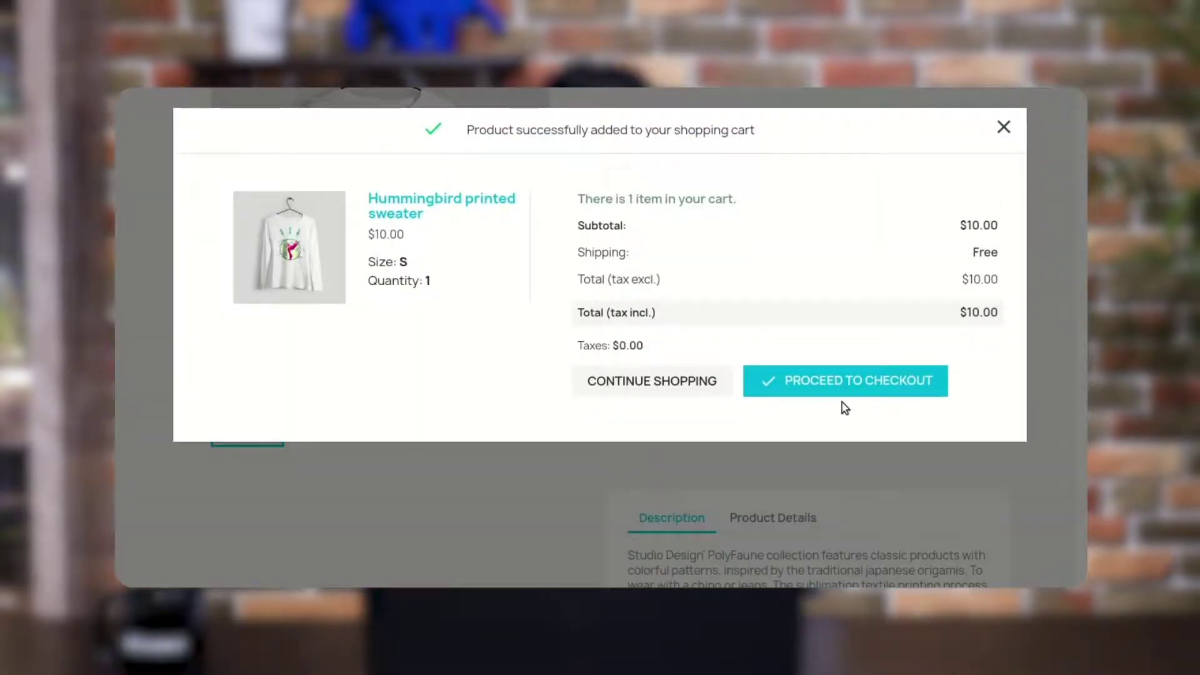
{"action": "left_click", "coordinate": [852, 383]}
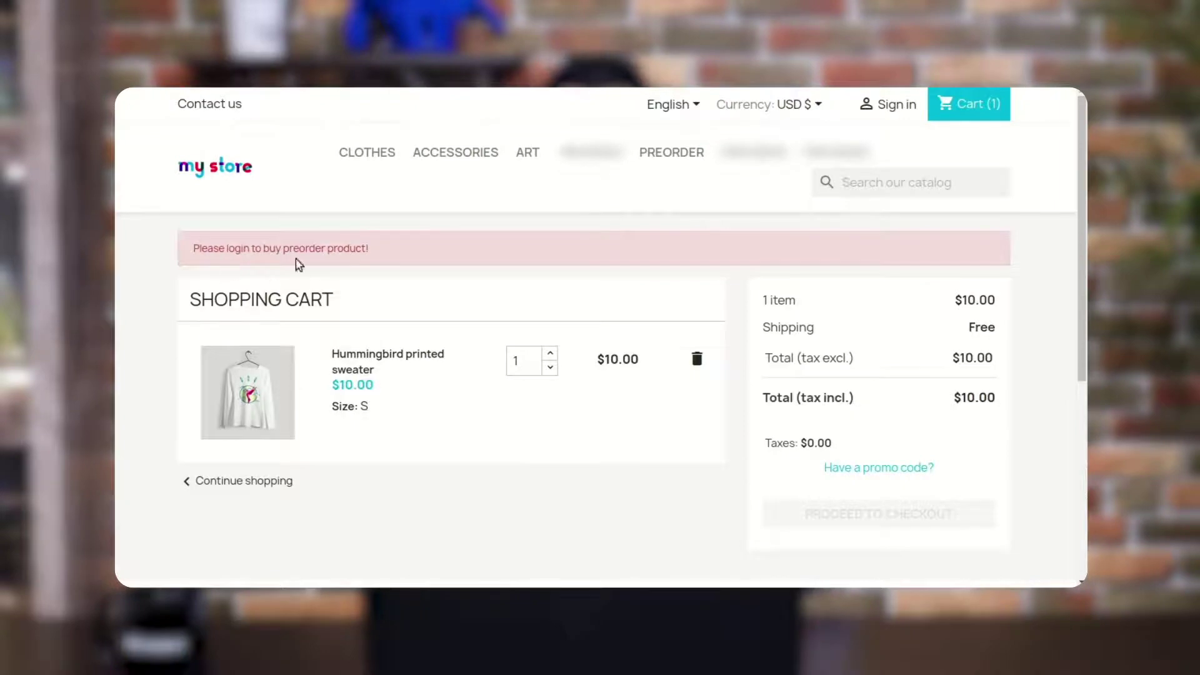
Sign in as the test customer using the saved e-mail and the account password
{"action": "left_click_drag", "start_coordinate": [370, 250], "coordinate": [191, 248]}
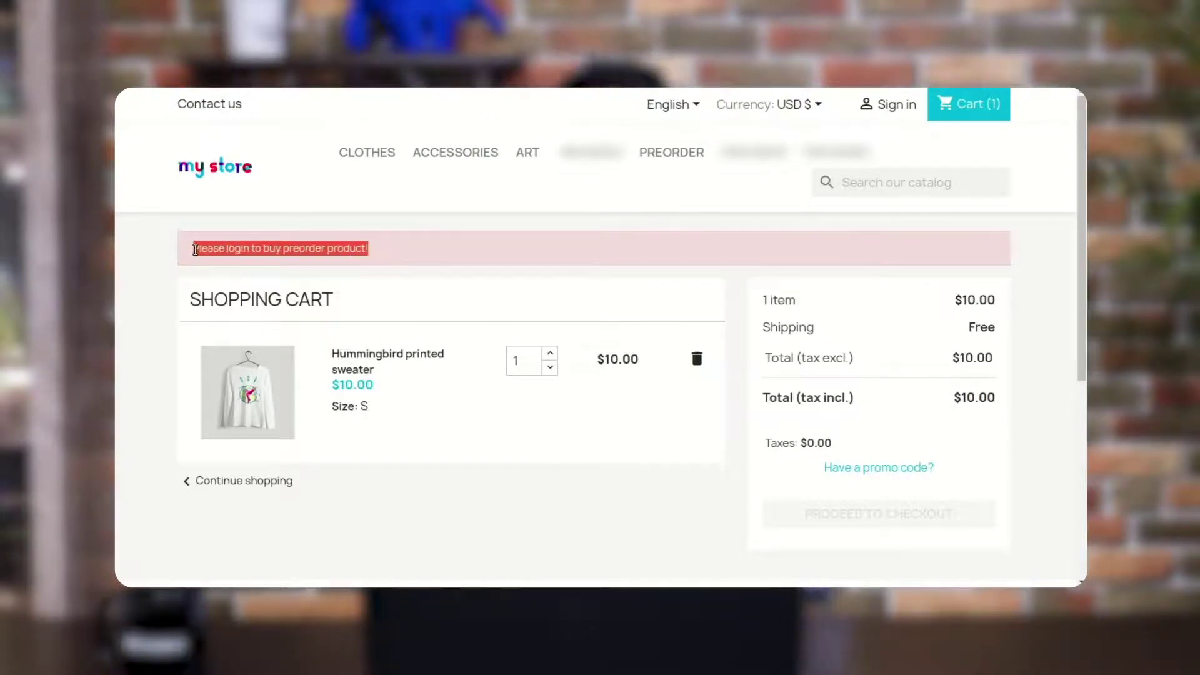
{"action": "left_click", "coordinate": [482, 204]}
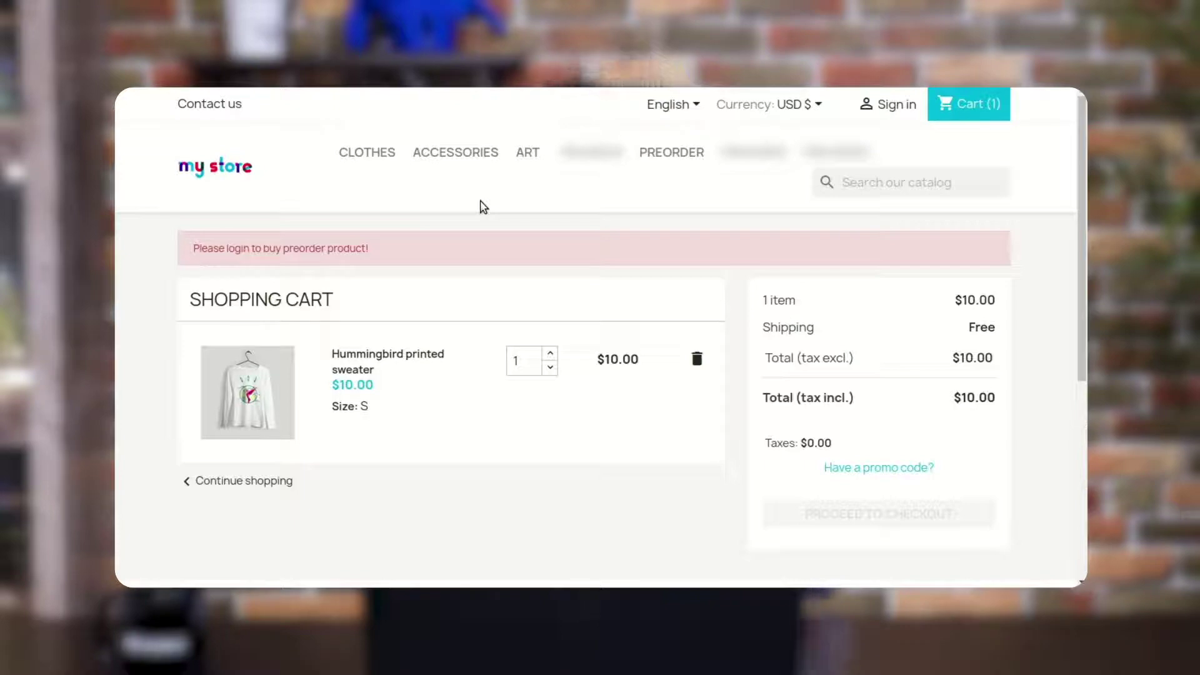
{"action": "left_click", "coordinate": [898, 110]}
{"action": "left_click", "coordinate": [497, 334]}
{"action": "left_click", "coordinate": [611, 380]}
{"action": "left_click", "coordinate": [602, 375]}
{"action": "type", "text": "123"}
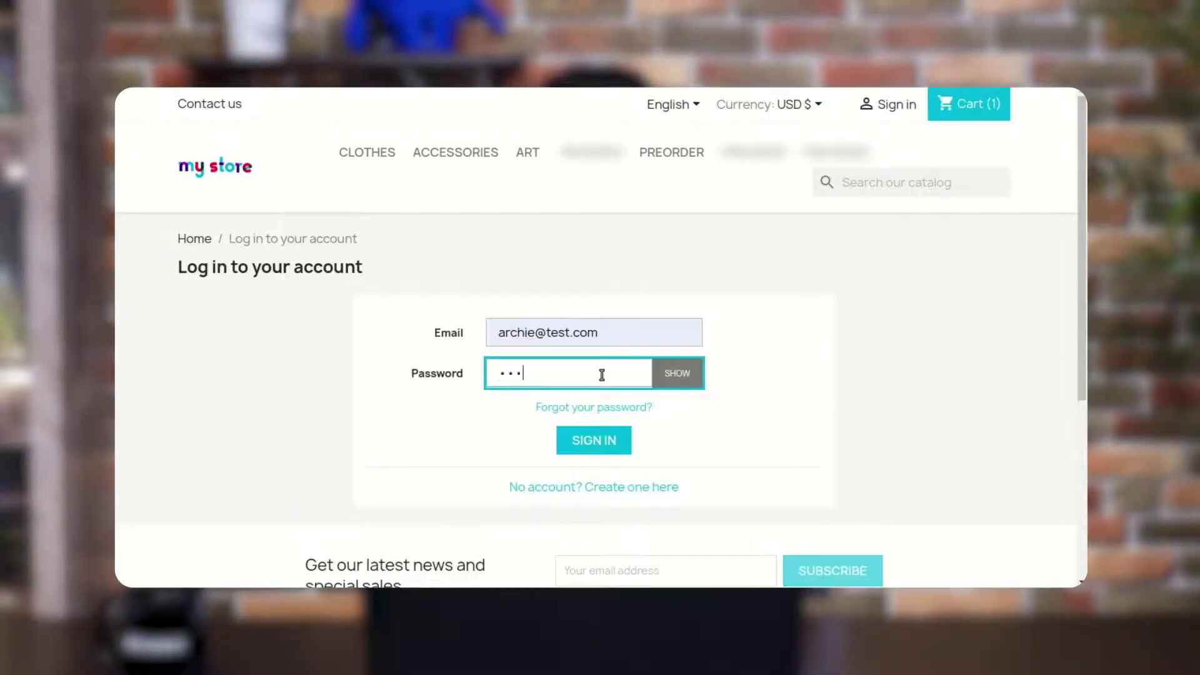
{"action": "left_click", "coordinate": [595, 442]}
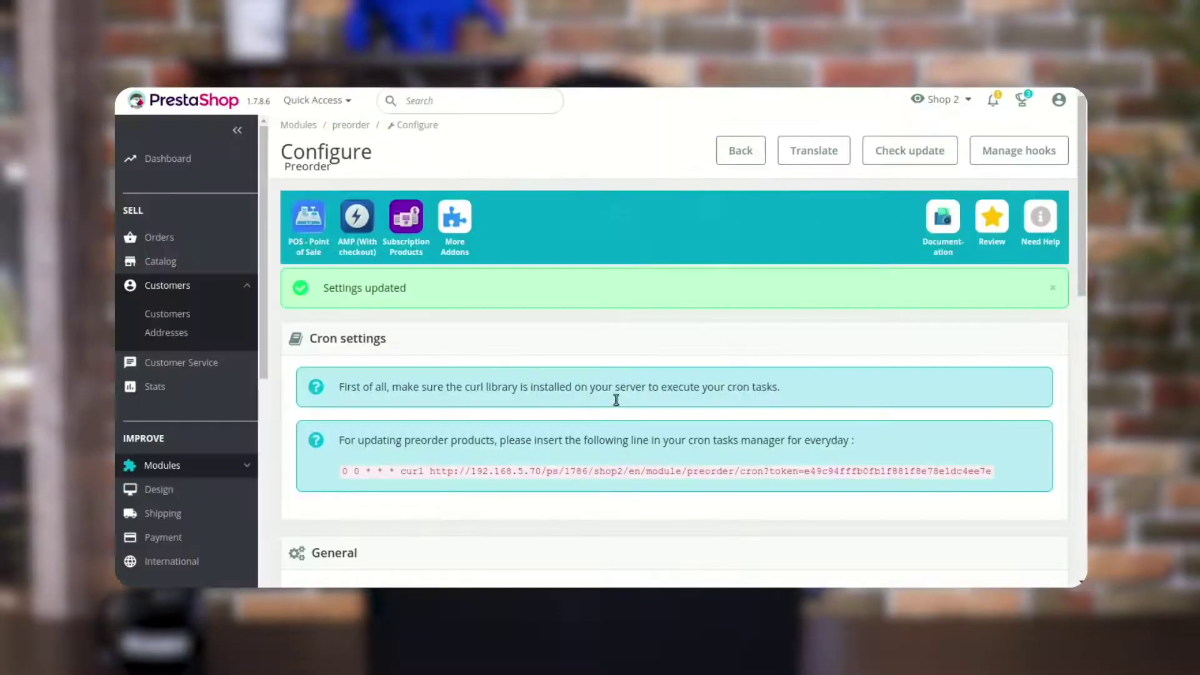
Set 'Restrict checkout of preorder product with normal product' to Yes and save the module settings
{"action": "scroll", "coordinate": [617, 409], "scroll_direction": "down", "scroll_amount": 4}
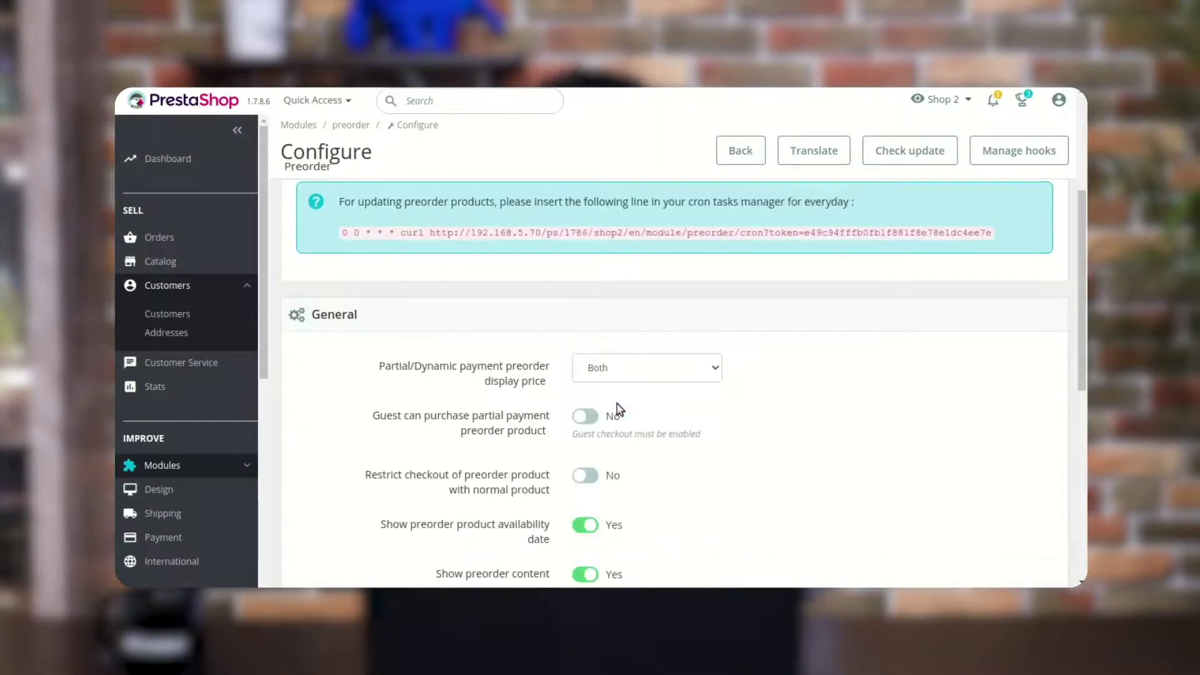
{"action": "left_click", "coordinate": [587, 477]}
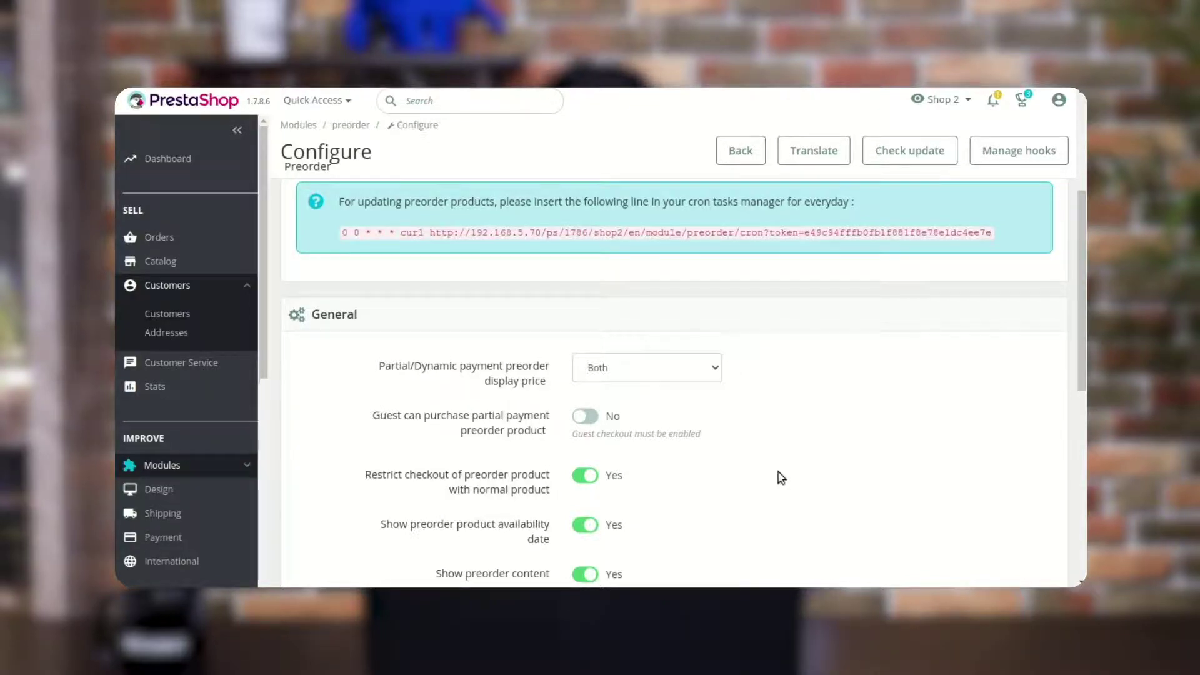
{"action": "scroll", "coordinate": [780, 477], "scroll_direction": "down", "scroll_amount": 7}
{"action": "left_click", "coordinate": [1031, 413]}
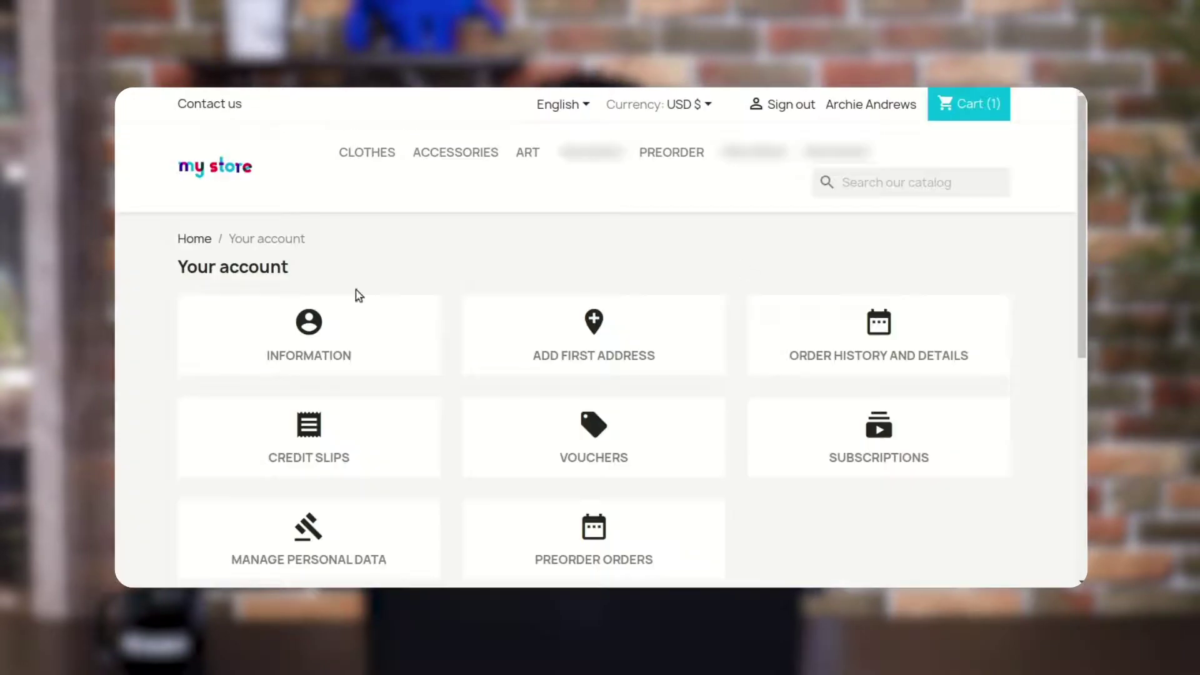
Preorder the Hummingbird printed t-shirt from the Preorder category
{"action": "left_click", "coordinate": [645, 154]}
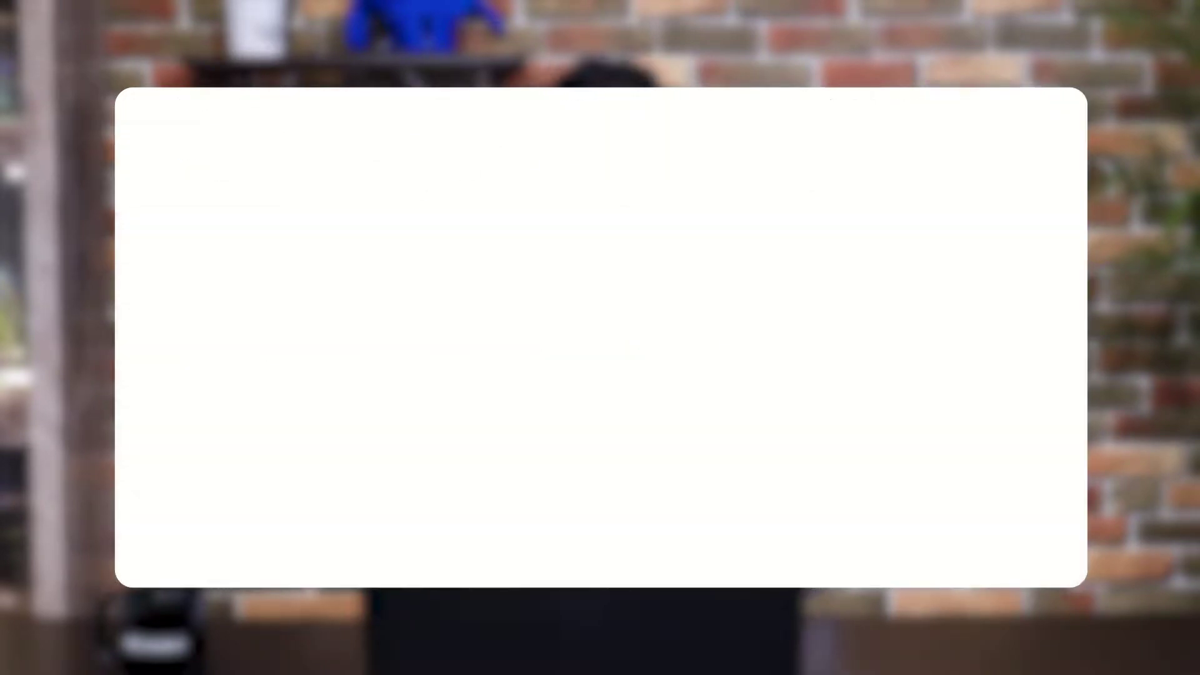
{"action": "left_click", "coordinate": [332, 336]}
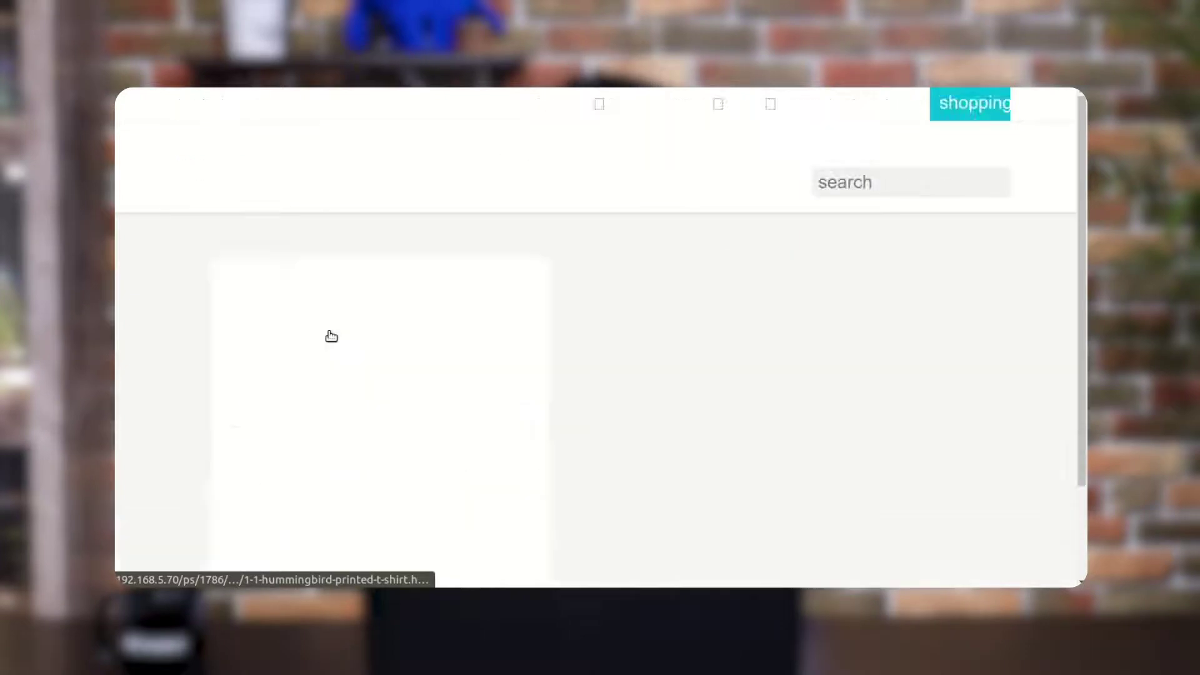
{"action": "scroll", "coordinate": [699, 410], "scroll_direction": "down", "scroll_amount": 4}
{"action": "left_click", "coordinate": [718, 515]}
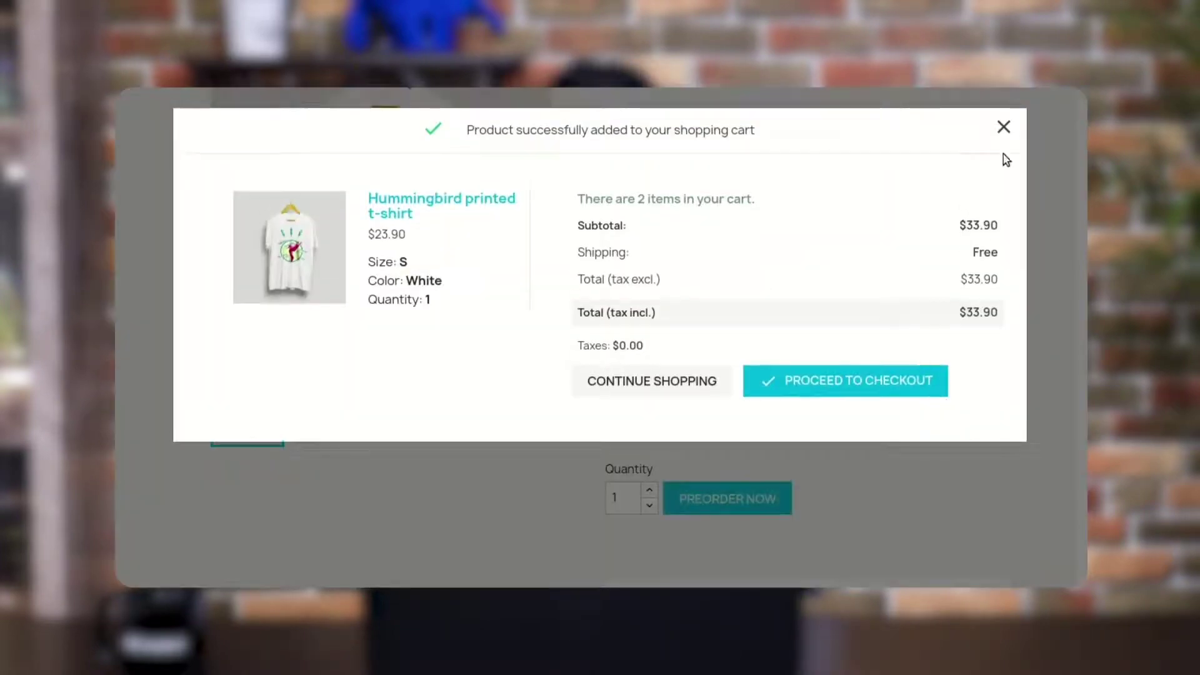
{"action": "left_click", "coordinate": [1006, 127]}
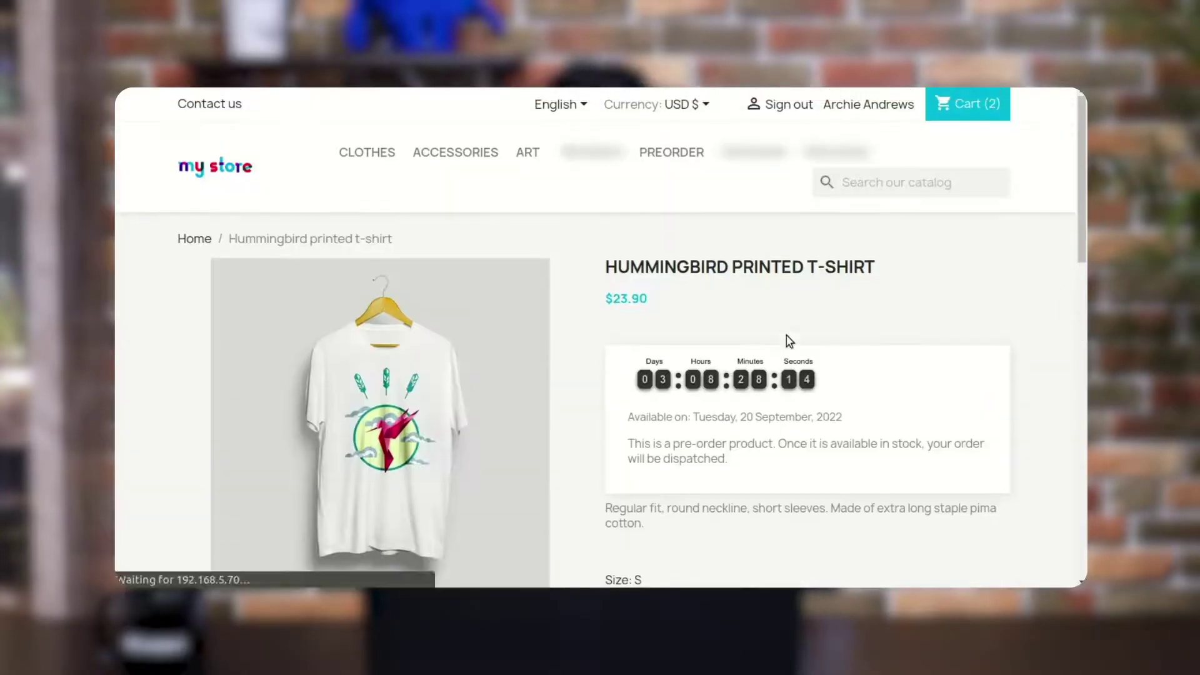
Add the Mug The Adventure Begins from Accessories and proceed to the cart
{"action": "left_click", "coordinate": [455, 153]}
{"action": "scroll", "coordinate": [610, 352], "scroll_direction": "down", "scroll_amount": 3}
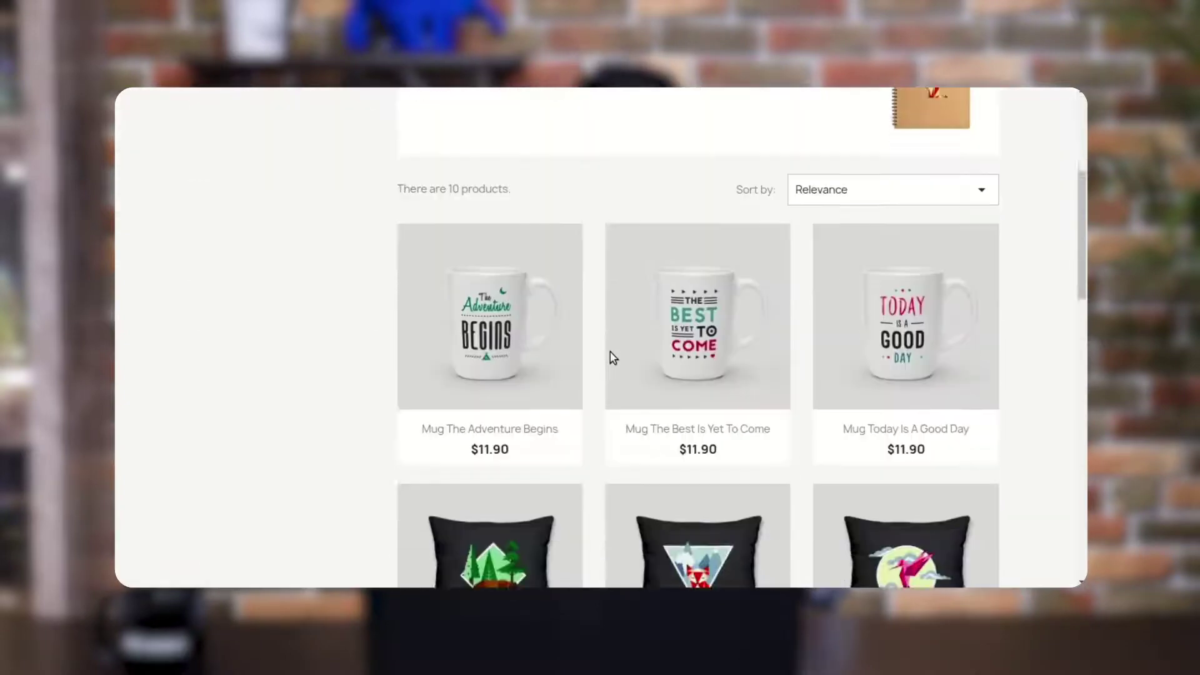
{"action": "left_click", "coordinate": [487, 276]}
{"action": "scroll", "coordinate": [485, 279], "scroll_direction": "down", "scroll_amount": 3}
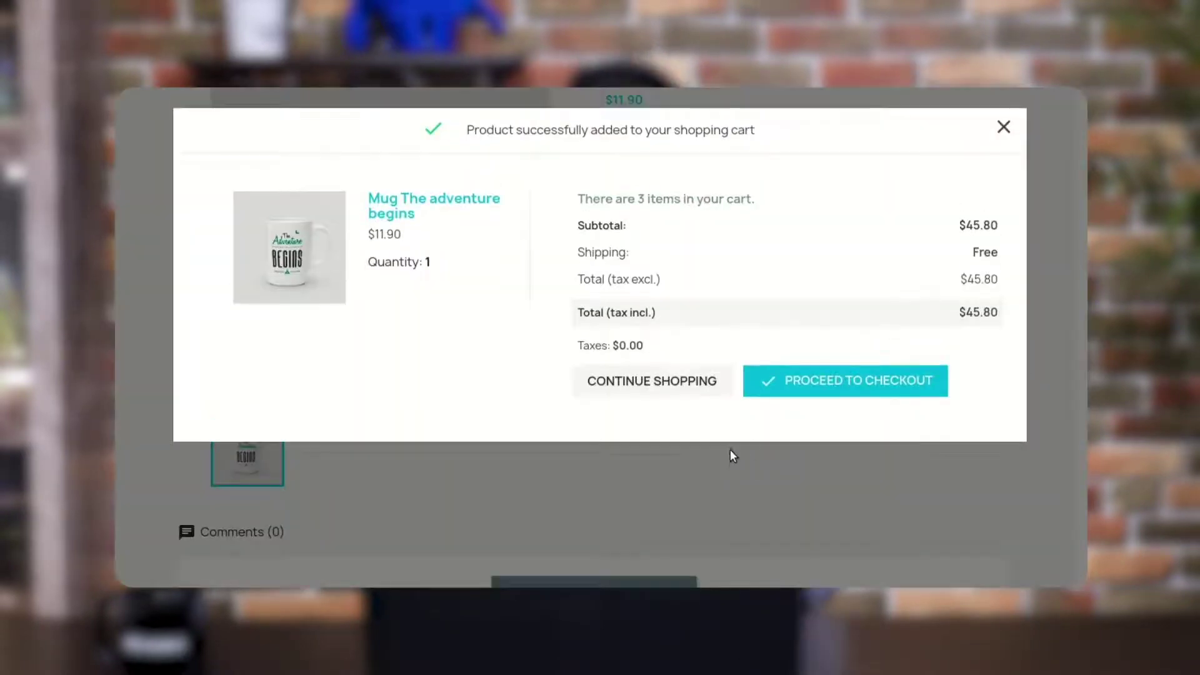
{"action": "left_click", "coordinate": [831, 386]}
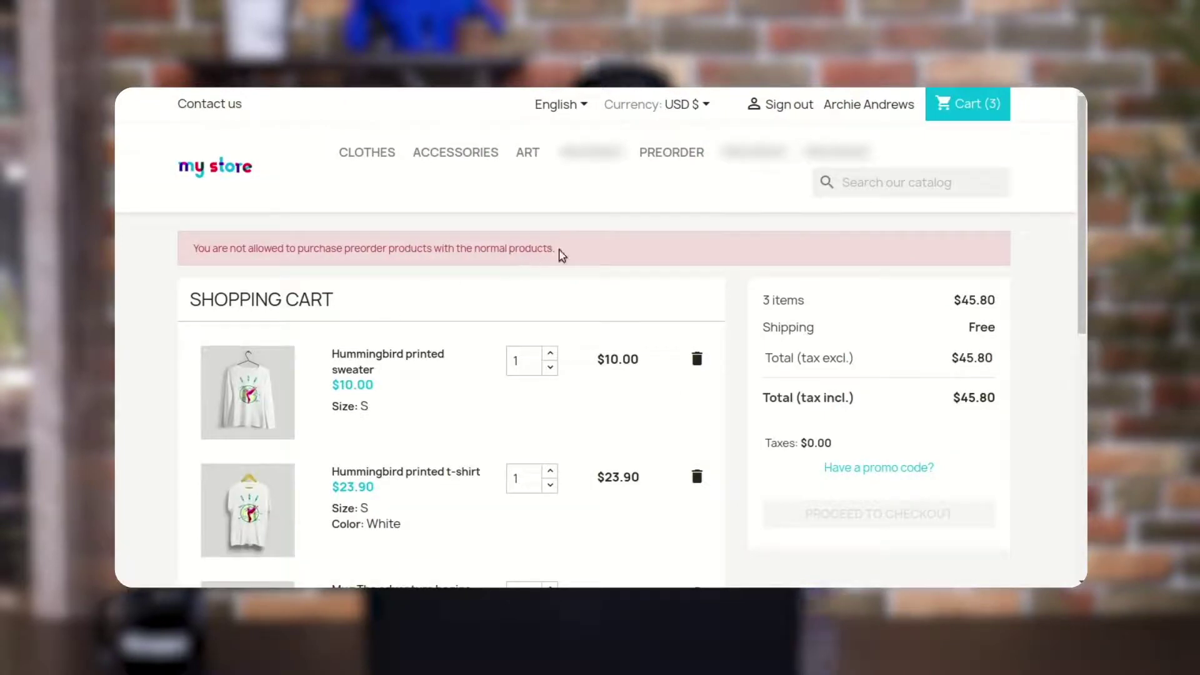
Remove the sweater, t-shirt and mug from the cart, leaving it at 0 items, $0.00
{"action": "triple_click", "coordinate": [197, 252]}
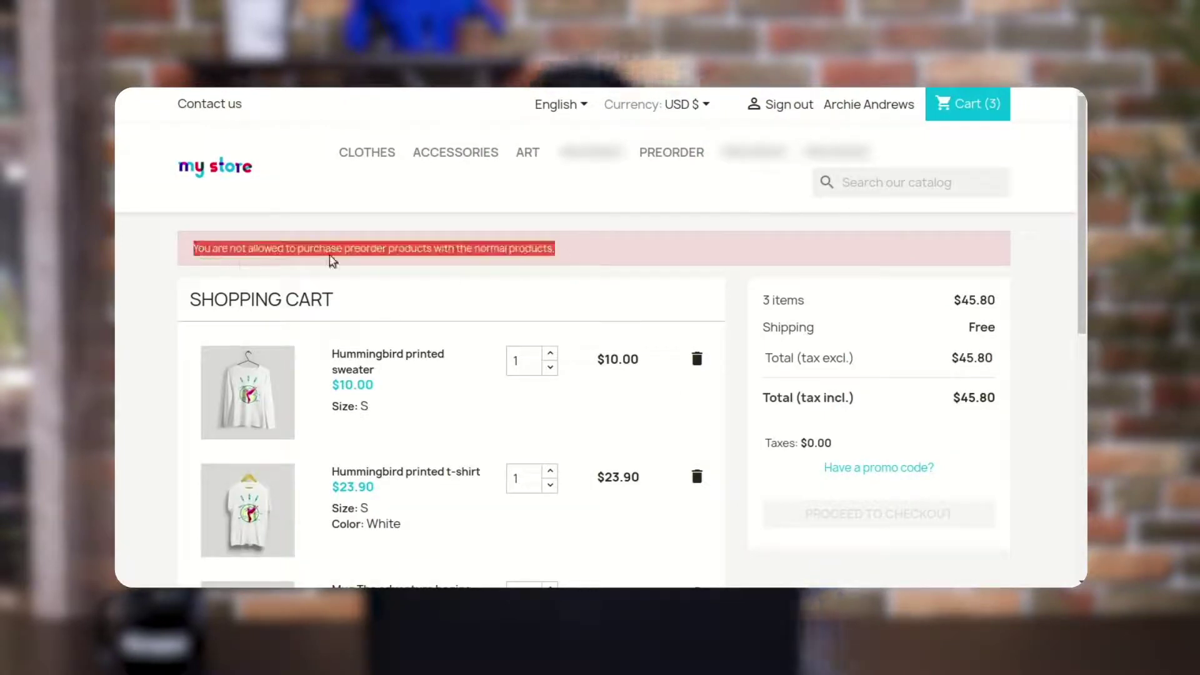
{"action": "left_click", "coordinate": [657, 260]}
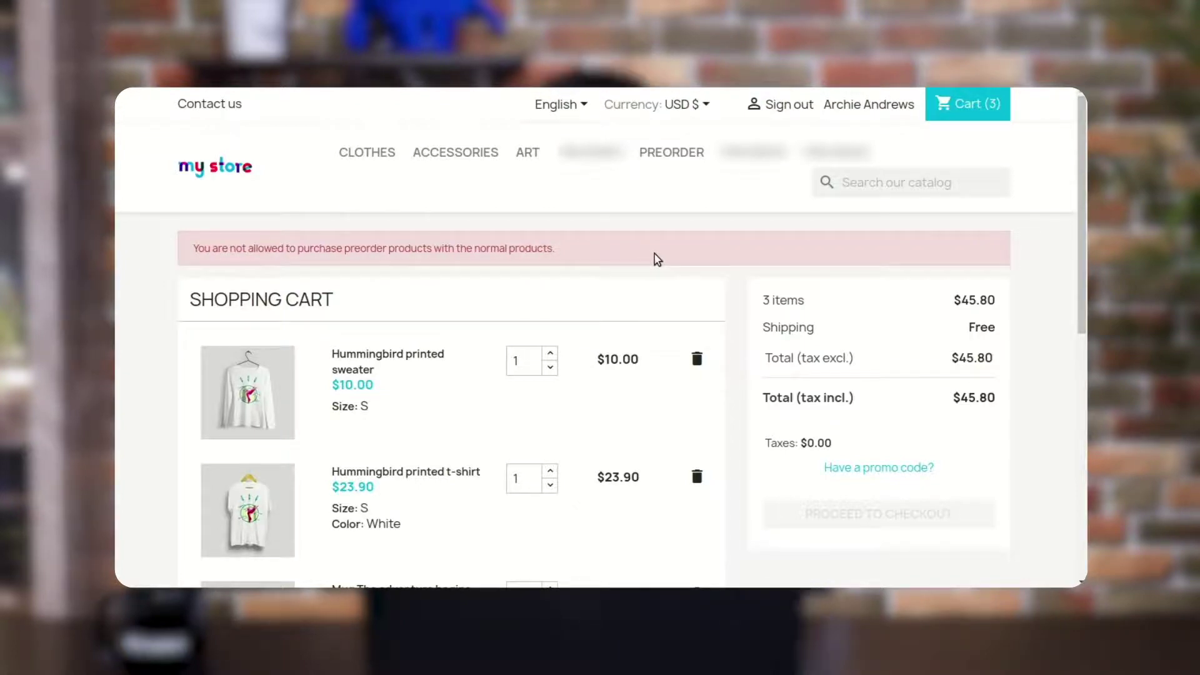
{"action": "scroll", "coordinate": [657, 259], "scroll_direction": "down", "scroll_amount": 2}
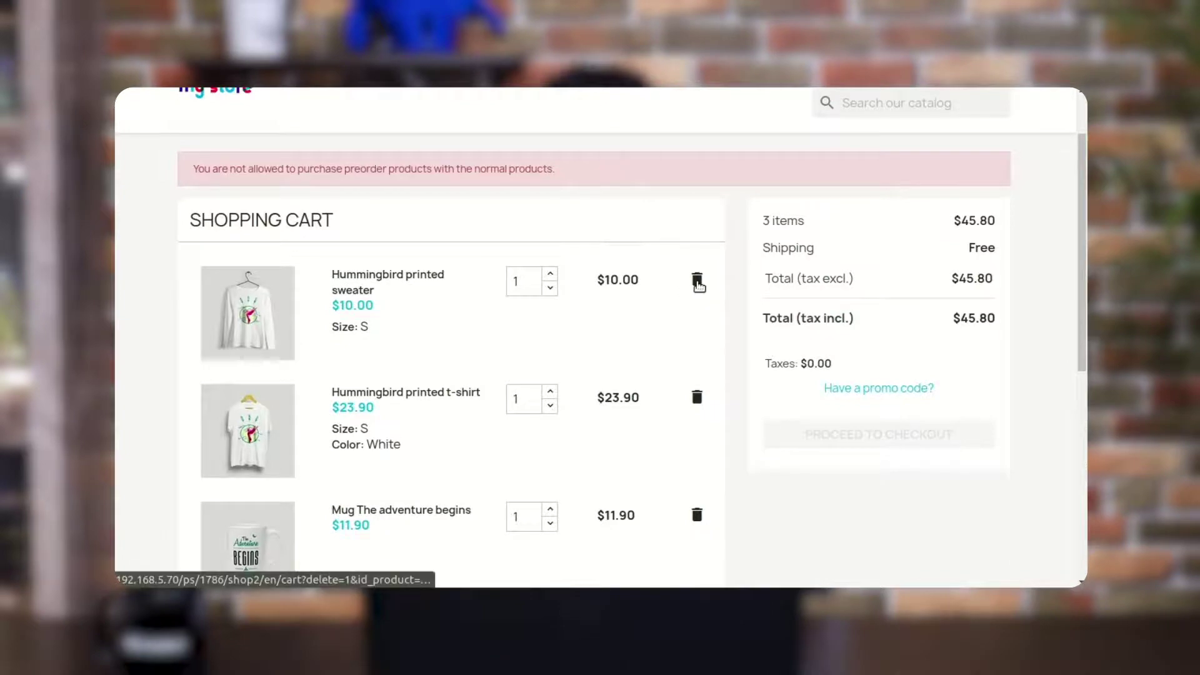
{"action": "left_click", "coordinate": [697, 283]}
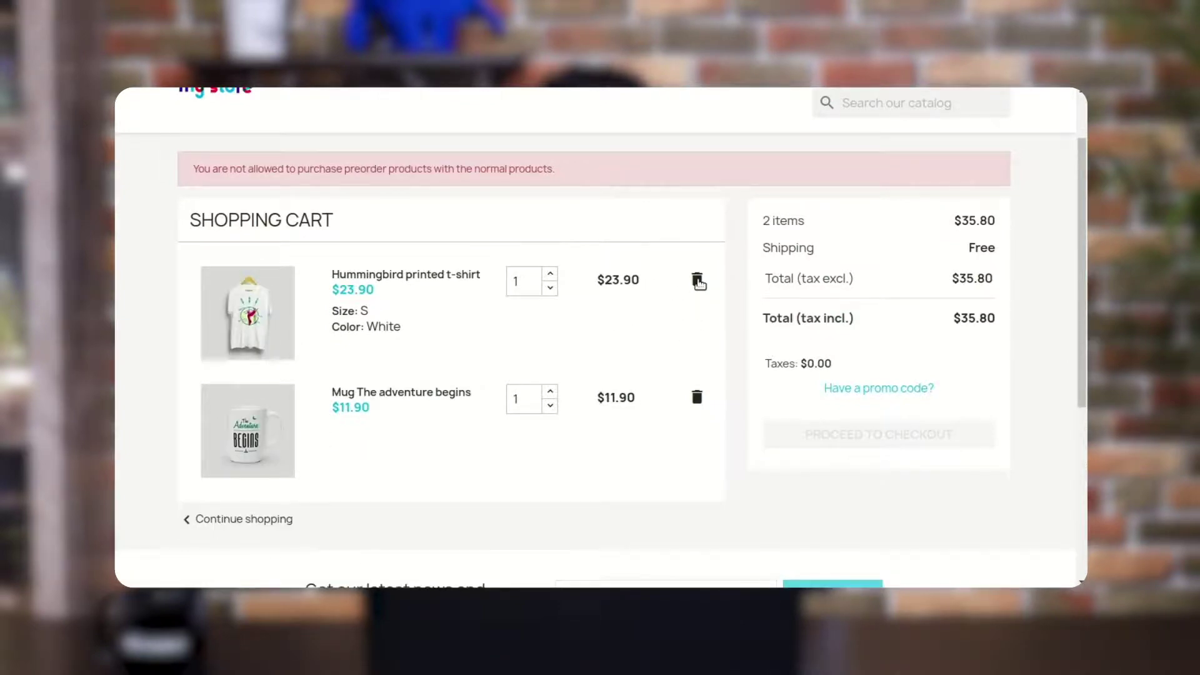
{"action": "left_click", "coordinate": [698, 282]}
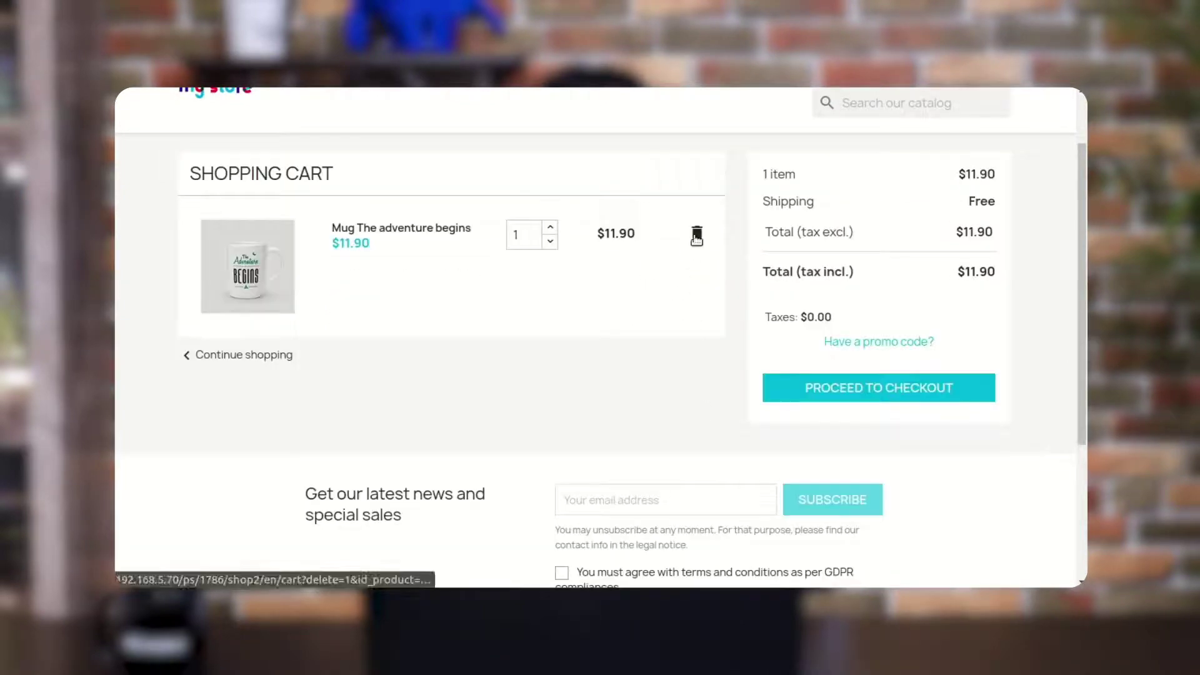
{"action": "left_click", "coordinate": [696, 238]}
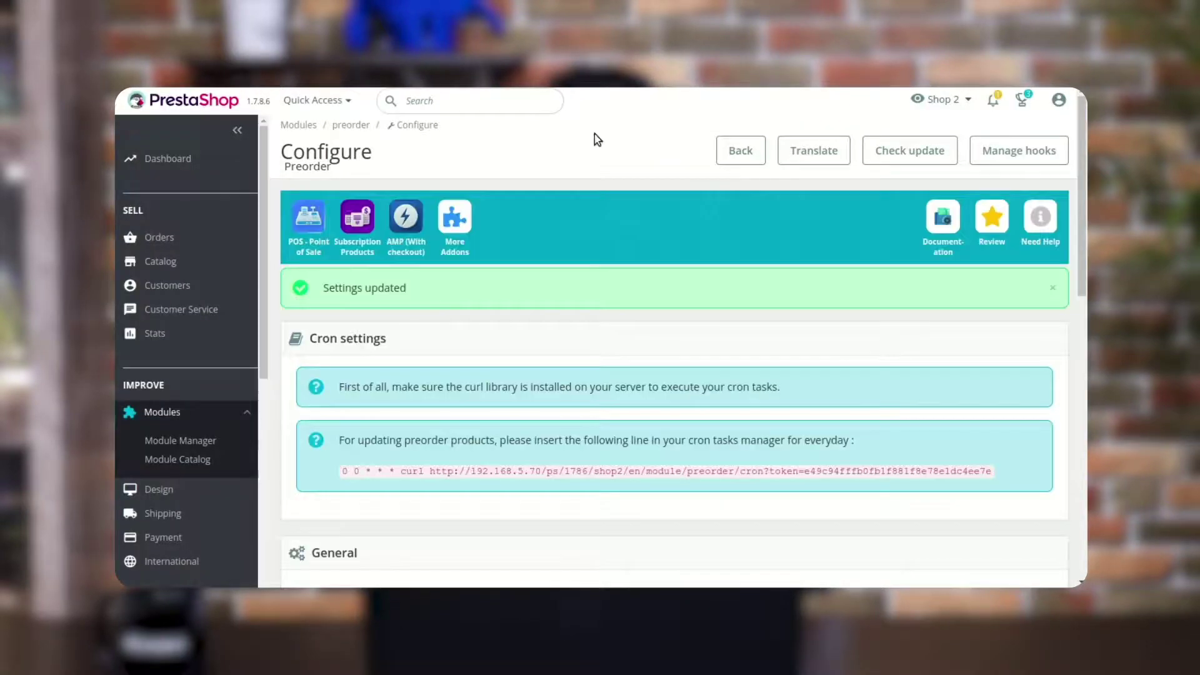
{"action": "scroll", "coordinate": [710, 367], "scroll_direction": "down", "scroll_amount": 10}
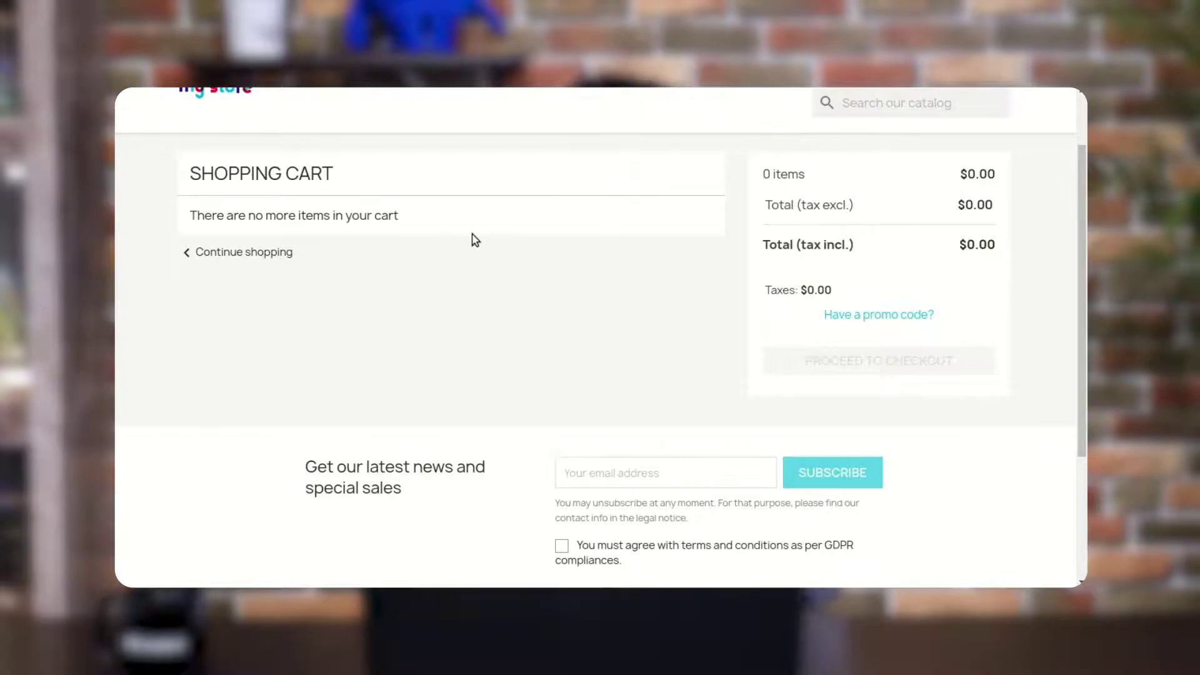
{"action": "scroll", "coordinate": [471, 234], "scroll_direction": "up", "scroll_amount": 1}
Browse Clothes to the Hummingbird printed t-shirt page and scroll to its preorder countdown
{"action": "left_click", "coordinate": [377, 152]}
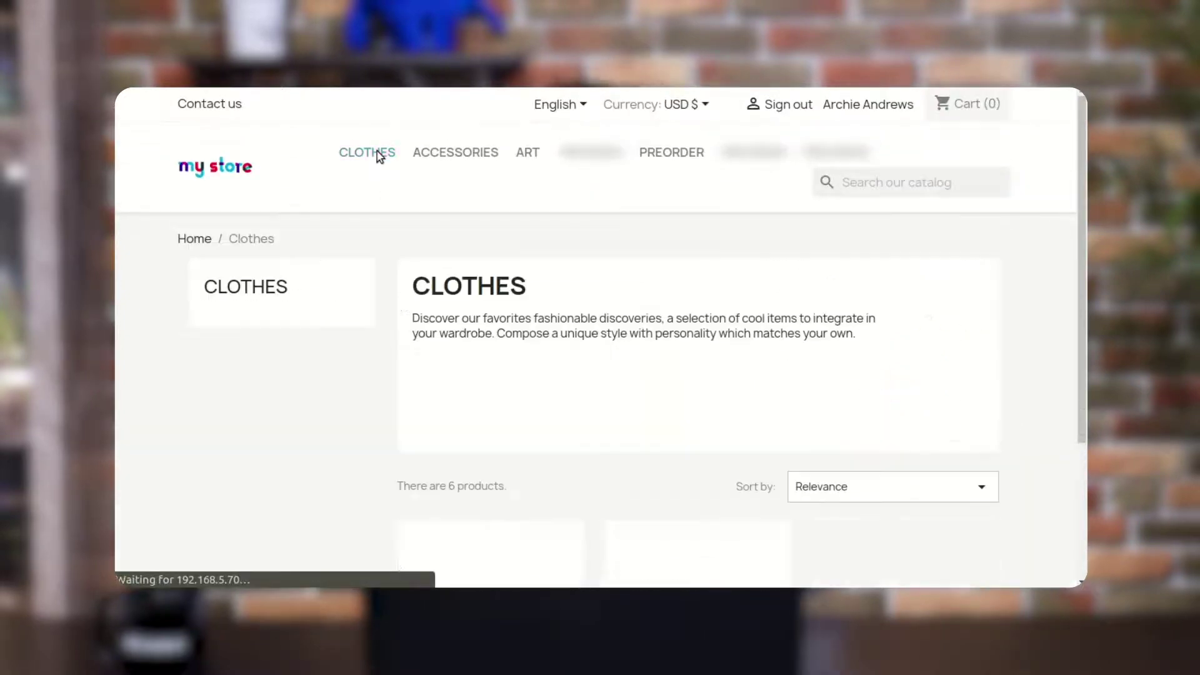
{"action": "scroll", "coordinate": [423, 376], "scroll_direction": "down", "scroll_amount": 3}
{"action": "left_click", "coordinate": [506, 378]}
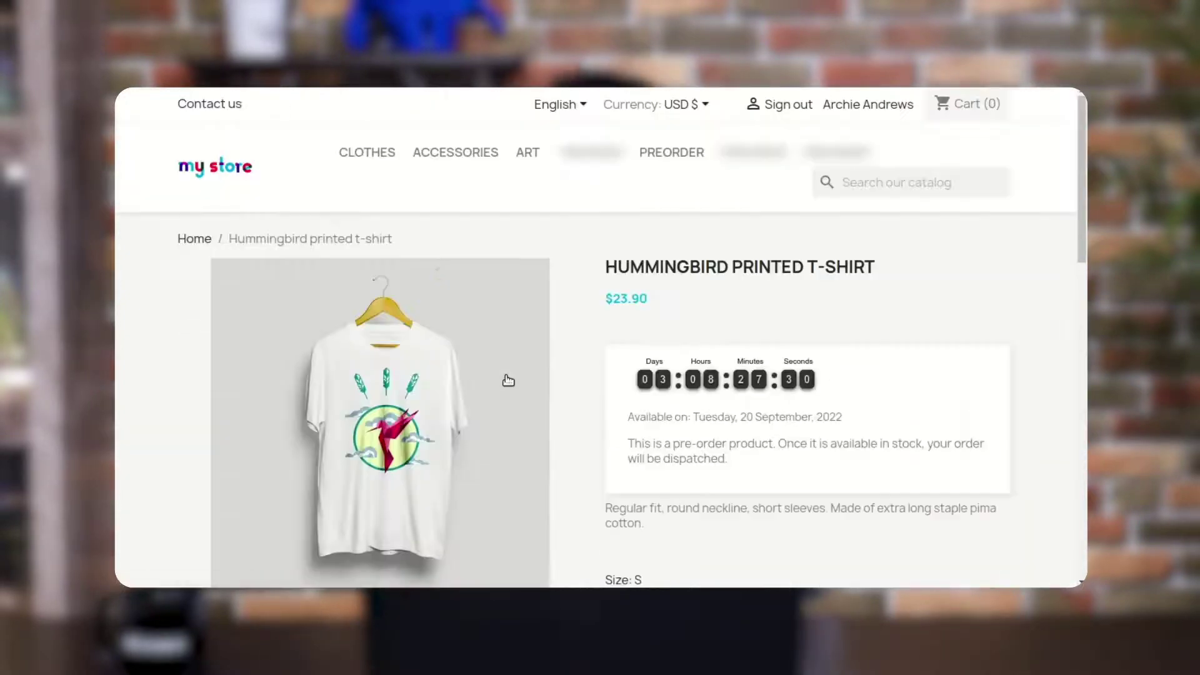
{"action": "scroll", "coordinate": [508, 380], "scroll_direction": "down", "scroll_amount": 4}
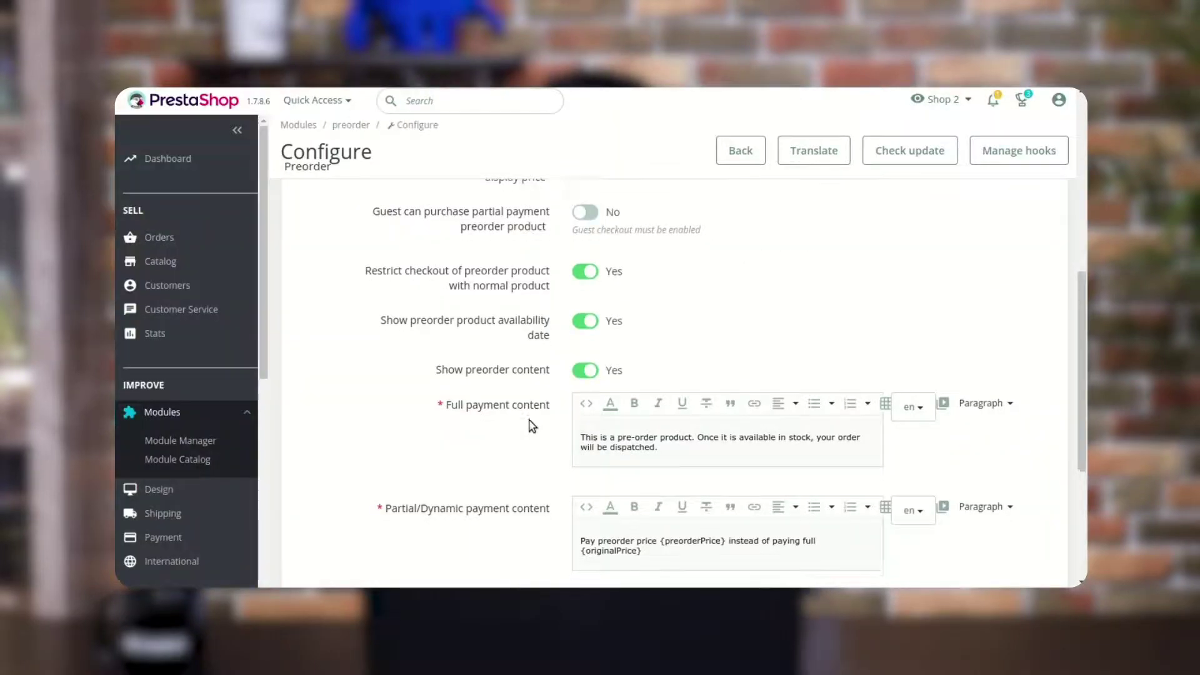
{"action": "scroll", "coordinate": [528, 424], "scroll_direction": "down", "scroll_amount": 1}
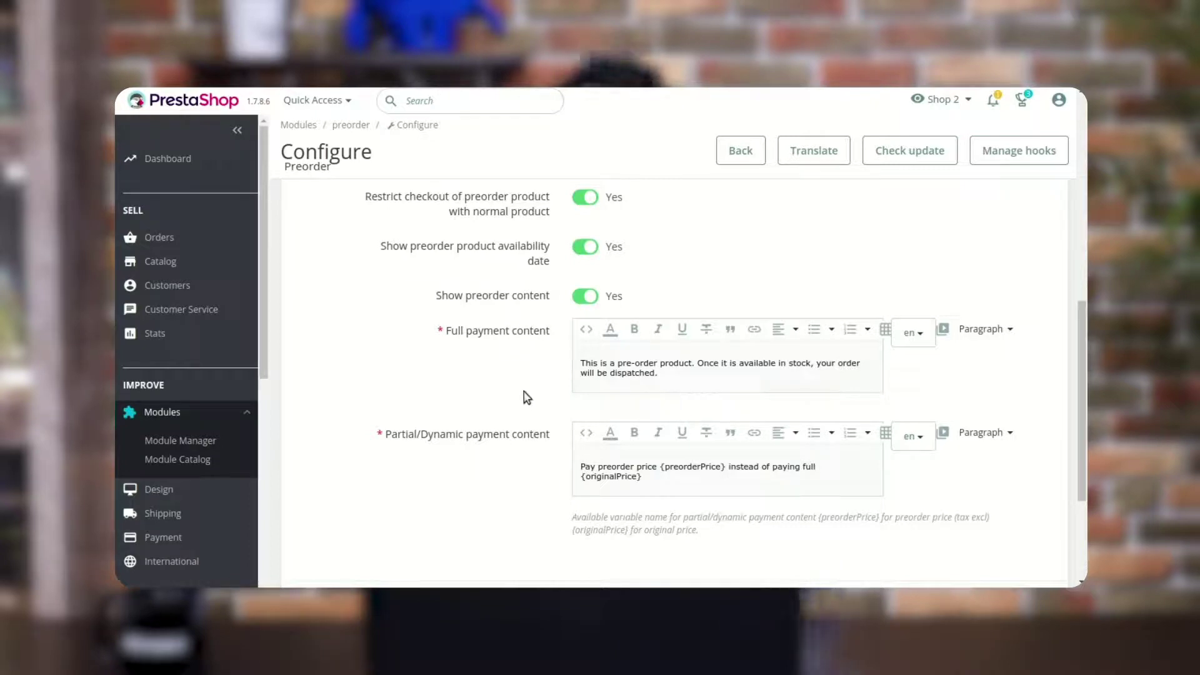
Select the Full and Partial/Dynamic payment content texts, then the t-shirt's pre-order notice
{"action": "left_click_drag", "start_coordinate": [667, 378], "coordinate": [575, 371]}
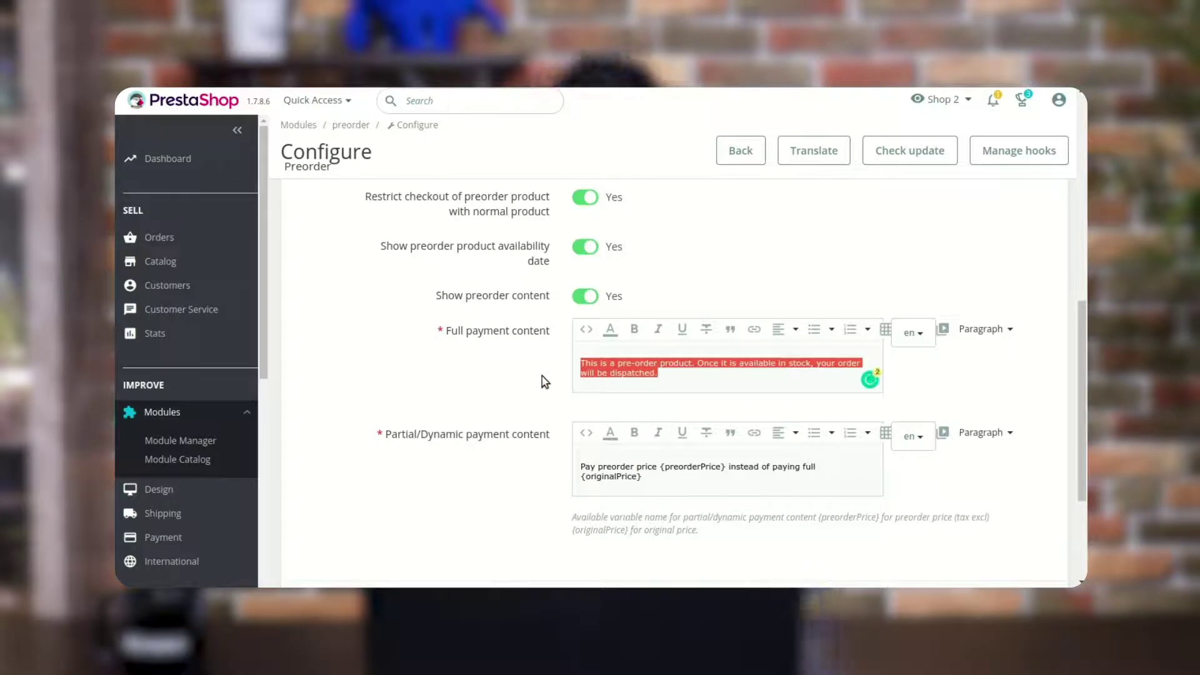
{"action": "left_click_drag", "start_coordinate": [652, 476], "coordinate": [568, 476]}
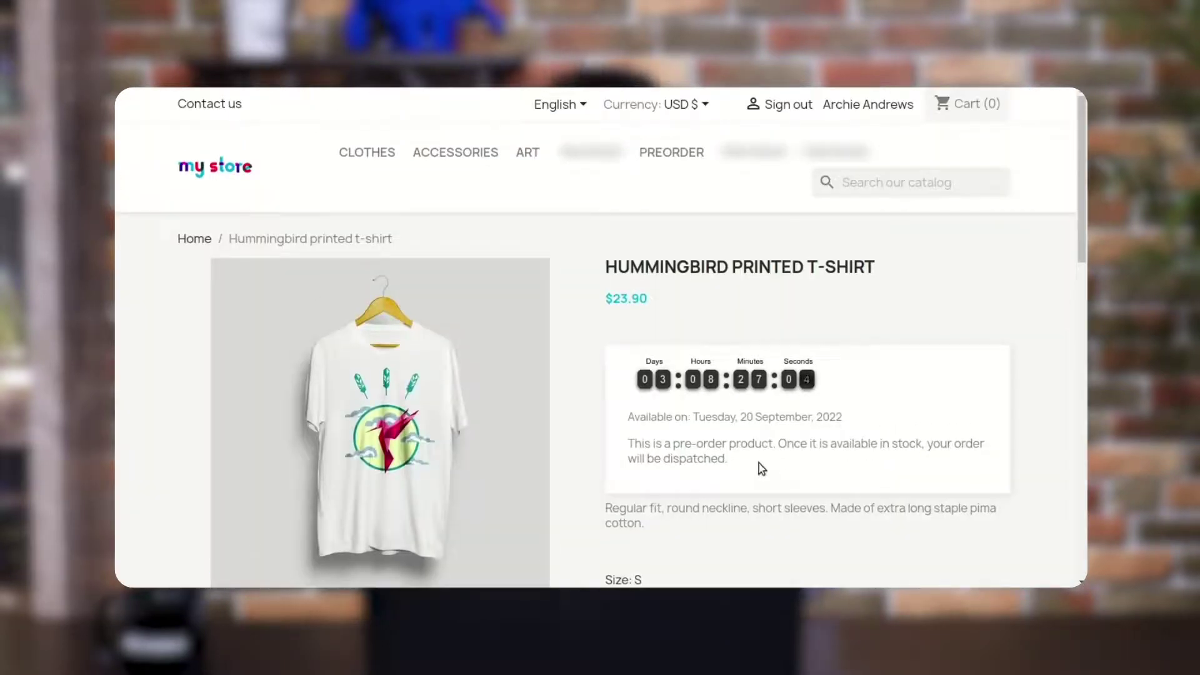
{"action": "left_click_drag", "start_coordinate": [758, 463], "coordinate": [630, 444]}
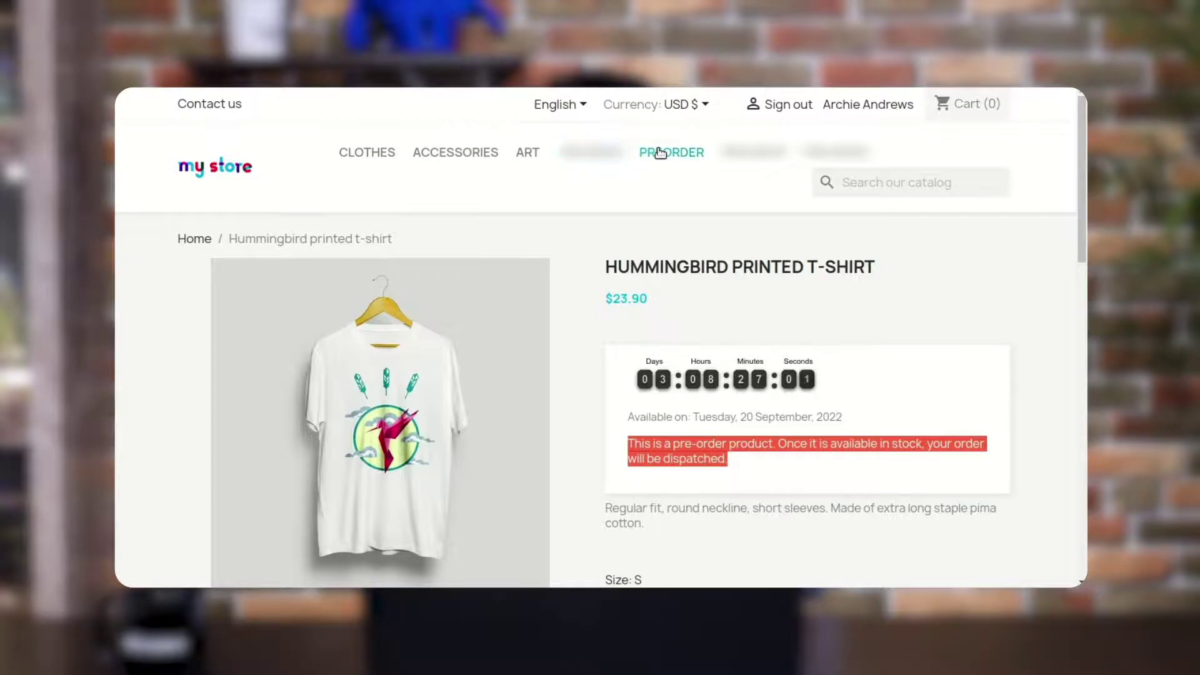
{"action": "left_click", "coordinate": [664, 153]}
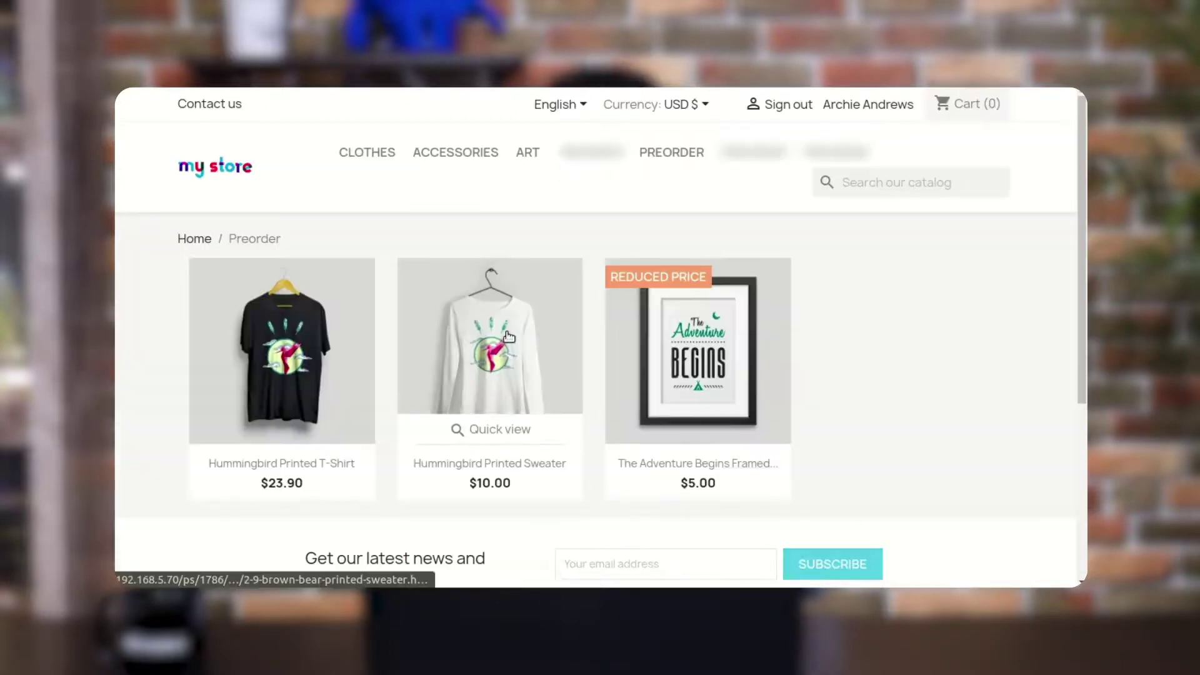
{"action": "left_click", "coordinate": [510, 336]}
{"action": "scroll", "coordinate": [756, 397], "scroll_direction": "down", "scroll_amount": 2}
{"action": "scroll", "coordinate": [875, 369], "scroll_direction": "up", "scroll_amount": 1}
{"action": "left_click_drag", "start_coordinate": [976, 339], "coordinate": [701, 338]}
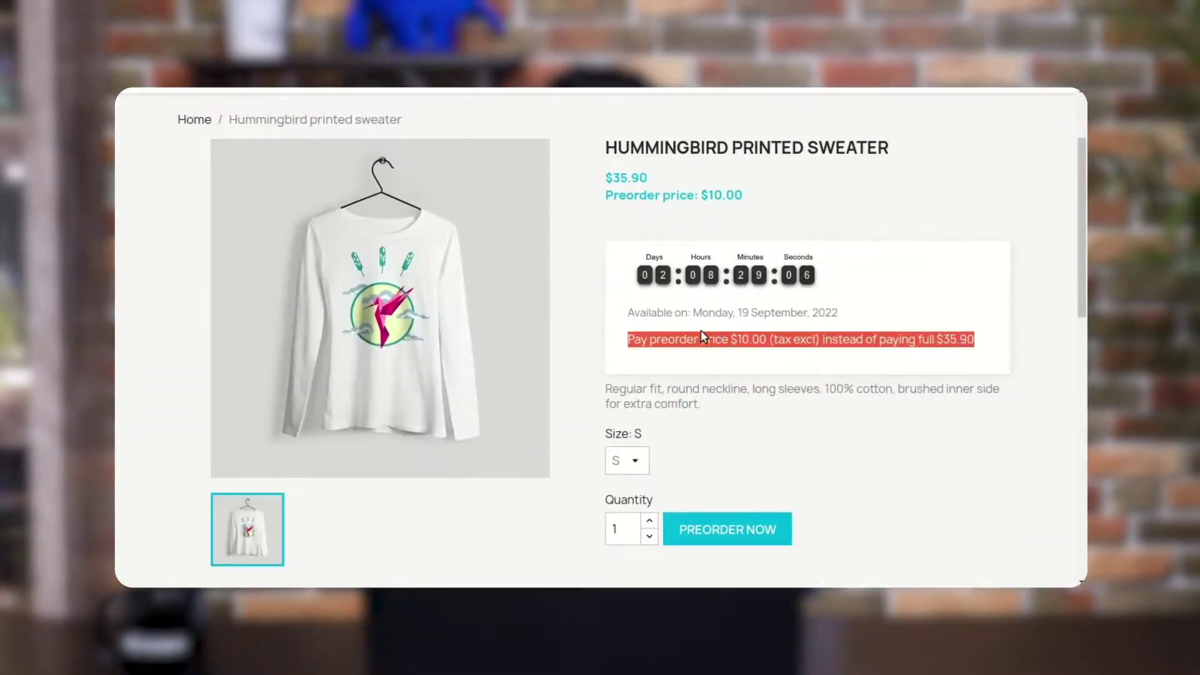
{"action": "scroll", "coordinate": [674, 215], "scroll_direction": "up", "scroll_amount": 2}
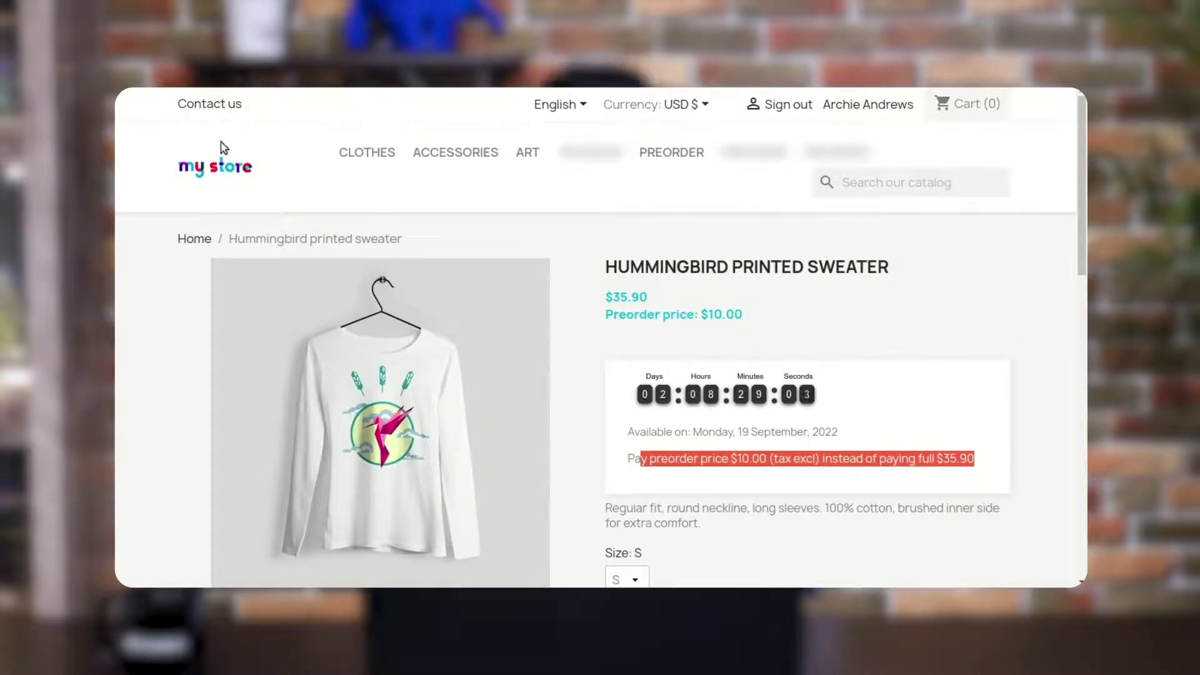
{"action": "key", "text": "alt+Left"}
{"action": "left_click", "coordinate": [704, 339]}
{"action": "scroll", "coordinate": [939, 417], "scroll_direction": "down", "scroll_amount": 1}
{"action": "left_click_drag", "start_coordinate": [972, 418], "coordinate": [625, 423]}
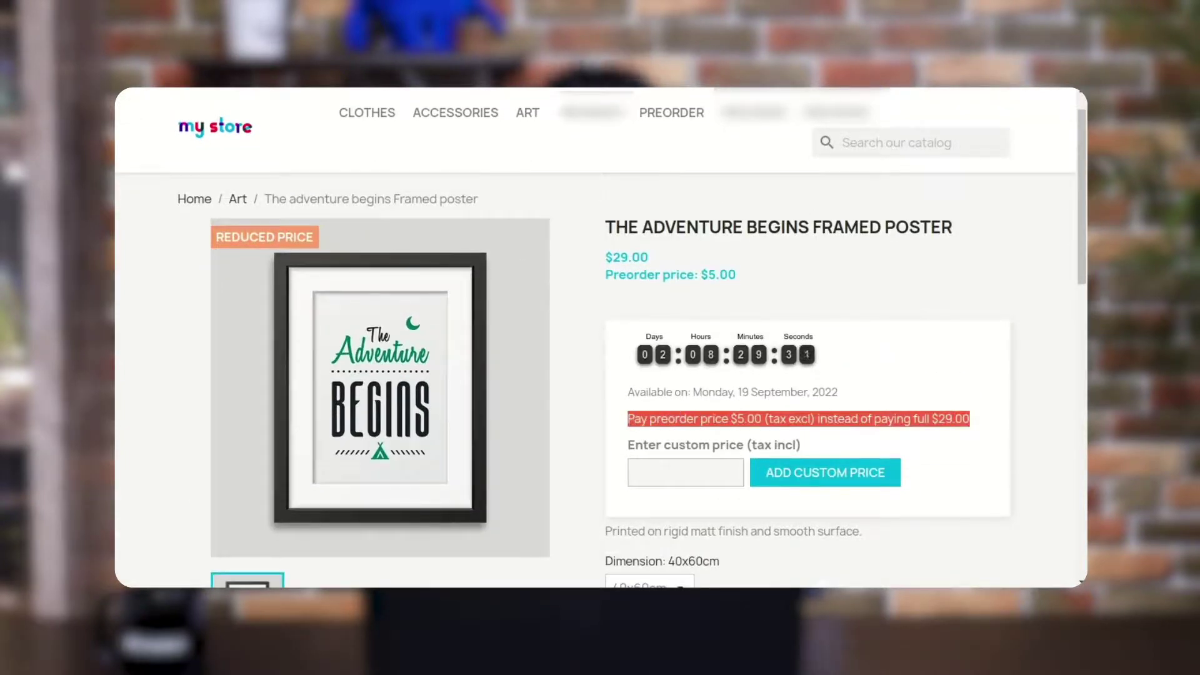
{"action": "scroll", "coordinate": [600, 337], "scroll_direction": "up", "scroll_amount": 1}
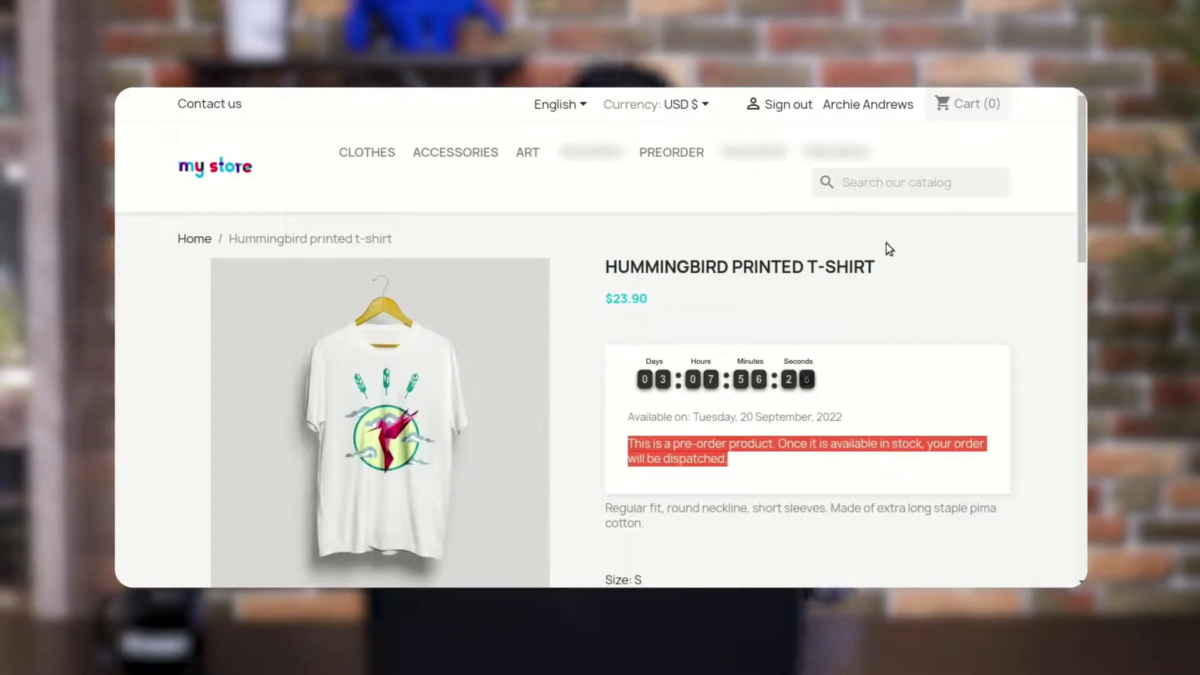
{"action": "scroll", "coordinate": [888, 249], "scroll_direction": "down", "scroll_amount": 1}
{"action": "scroll", "coordinate": [887, 249], "scroll_direction": "up", "scroll_amount": 1}
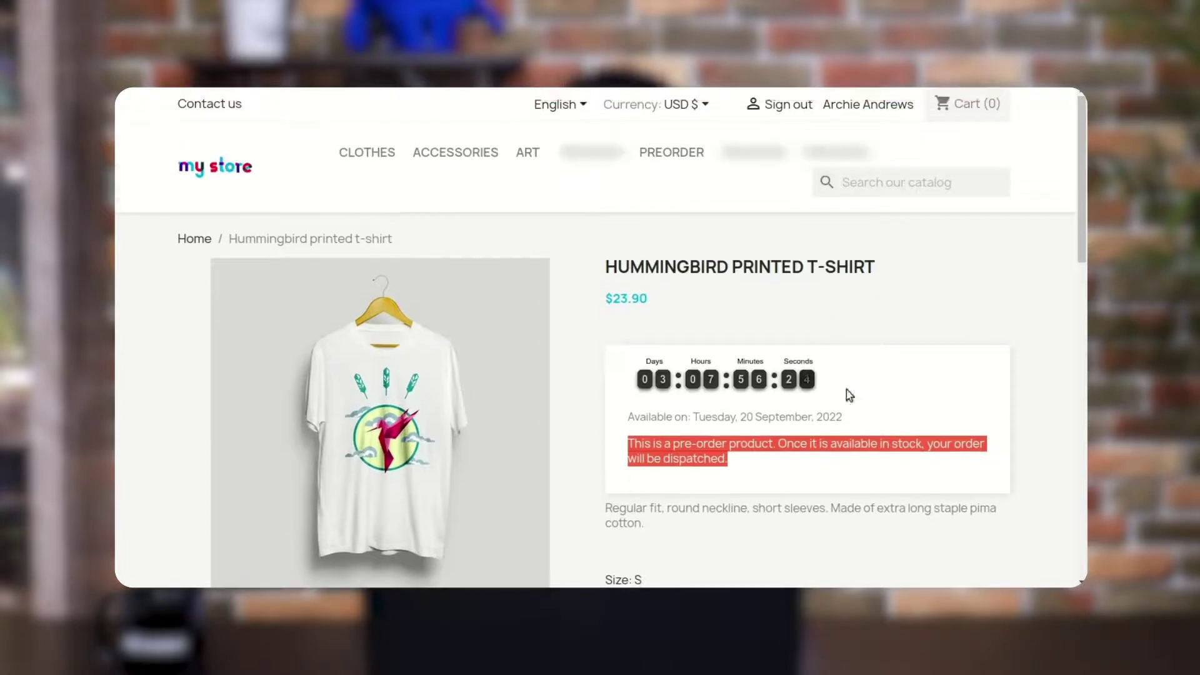
{"action": "scroll", "coordinate": [847, 394], "scroll_direction": "down", "scroll_amount": 2}
{"action": "scroll", "coordinate": [810, 498], "scroll_direction": "down", "scroll_amount": 1}
Place the $23.90 t-shirt preorder by check with terms accepted, then return to Preorder
{"action": "left_click", "coordinate": [763, 497]}
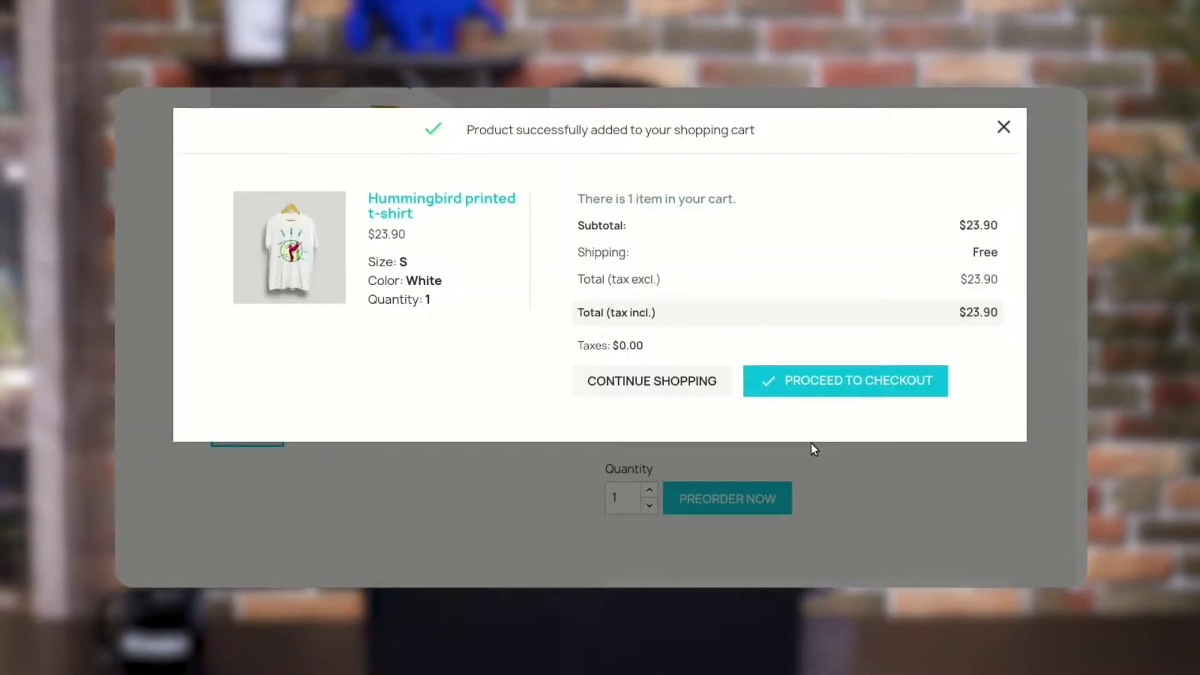
{"action": "left_click", "coordinate": [875, 382]}
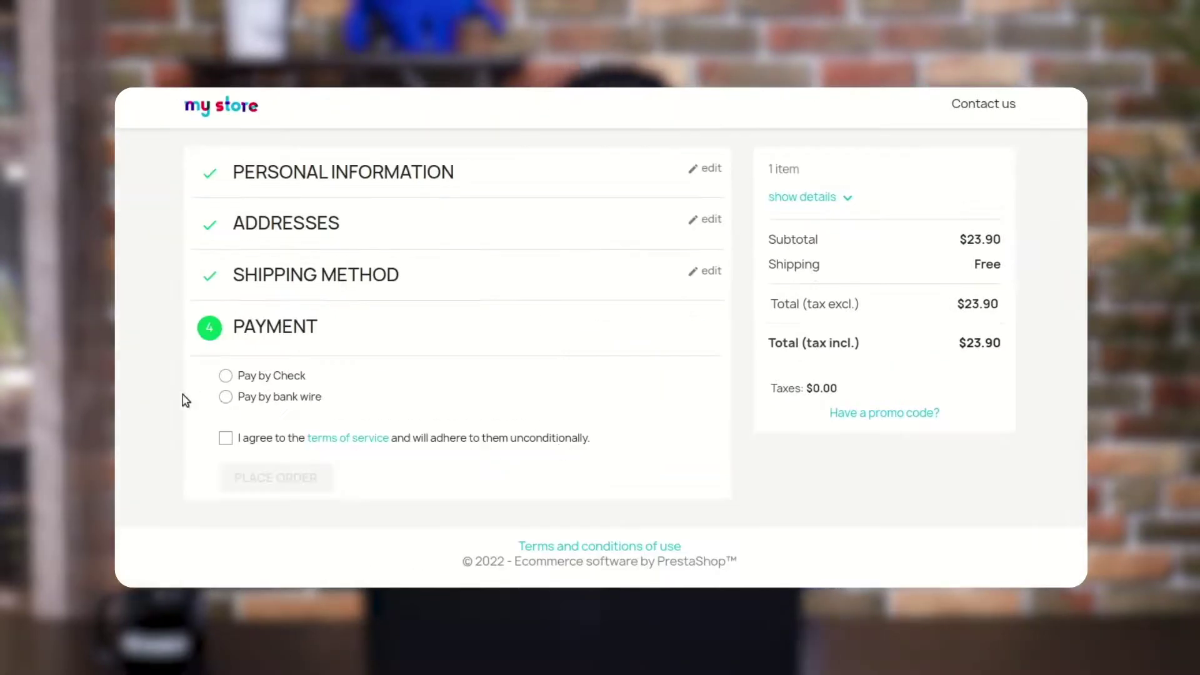
{"action": "left_click", "coordinate": [225, 375]}
{"action": "scroll", "coordinate": [391, 455], "scroll_direction": "down", "scroll_amount": 2}
{"action": "left_click", "coordinate": [217, 447]}
{"action": "left_click", "coordinate": [269, 486]}
{"action": "left_click_drag", "start_coordinate": [391, 335], "coordinate": [191, 335]}
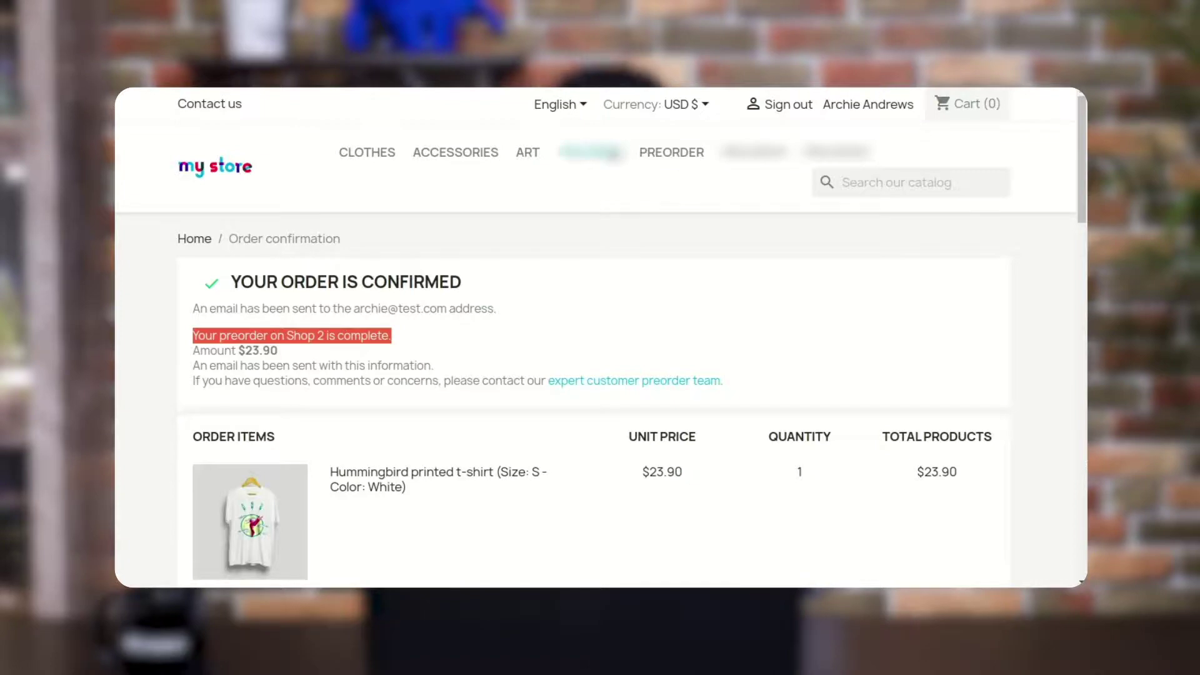
{"action": "left_click", "coordinate": [650, 153]}
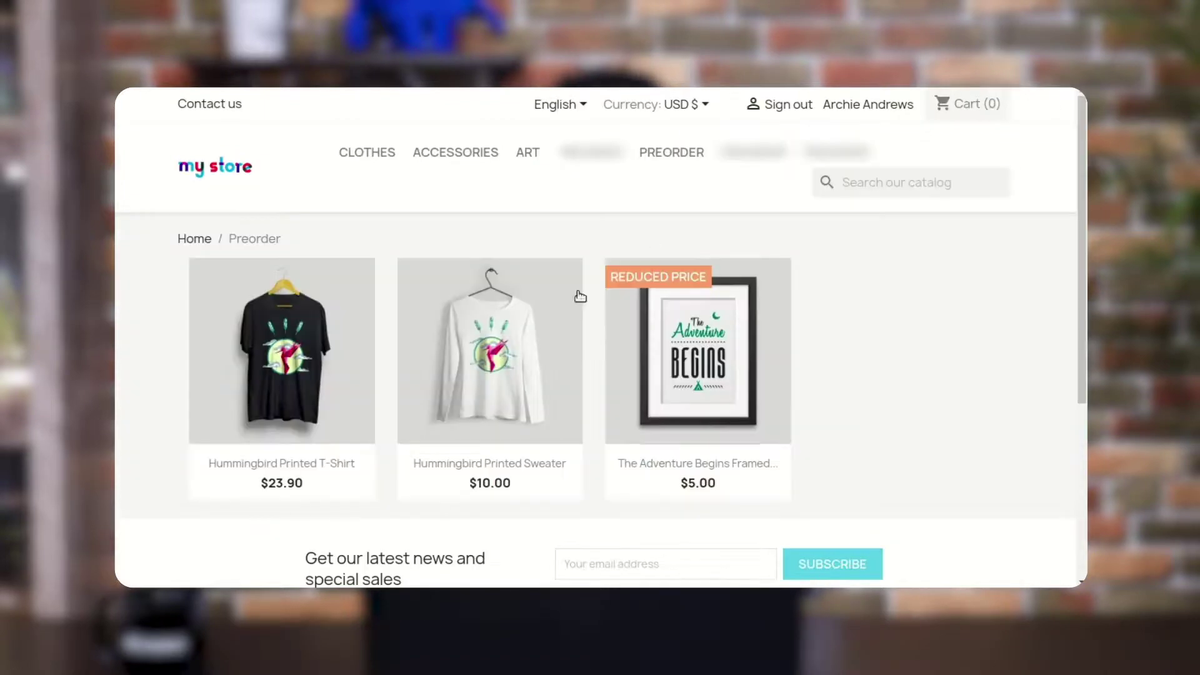
Open the Hummingbird printed sweater and preorder it at its $10.00 preorder price
{"action": "left_click", "coordinate": [488, 350]}
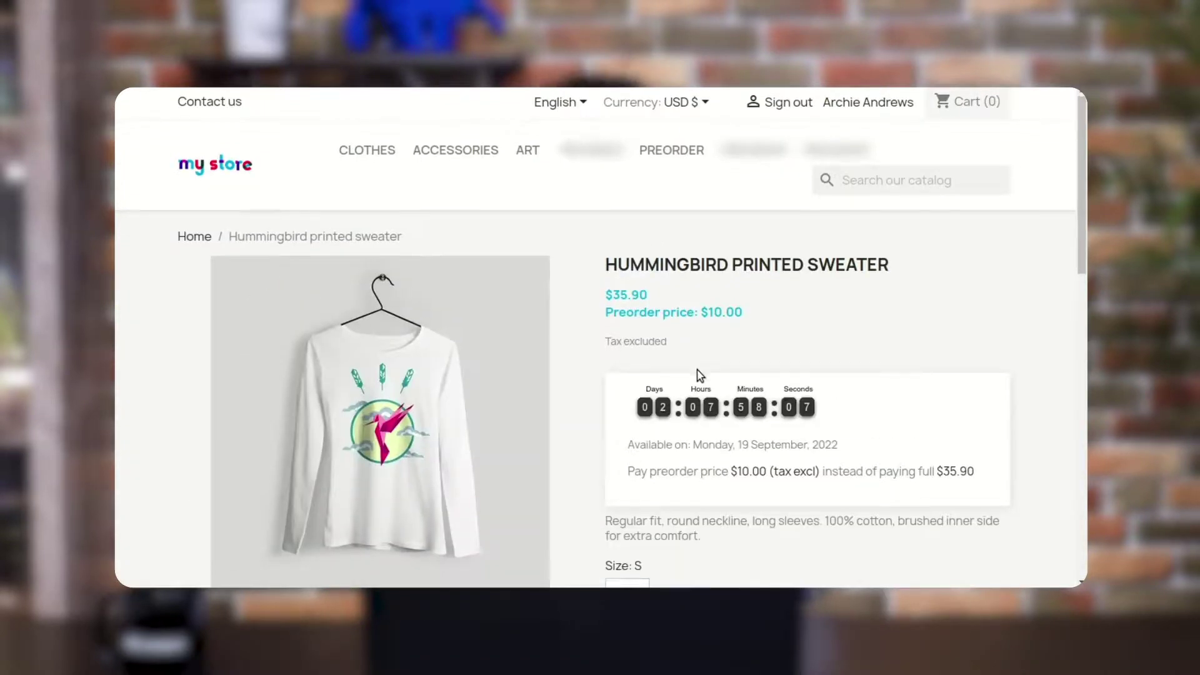
{"action": "scroll", "coordinate": [697, 369], "scroll_direction": "down", "scroll_amount": 3}
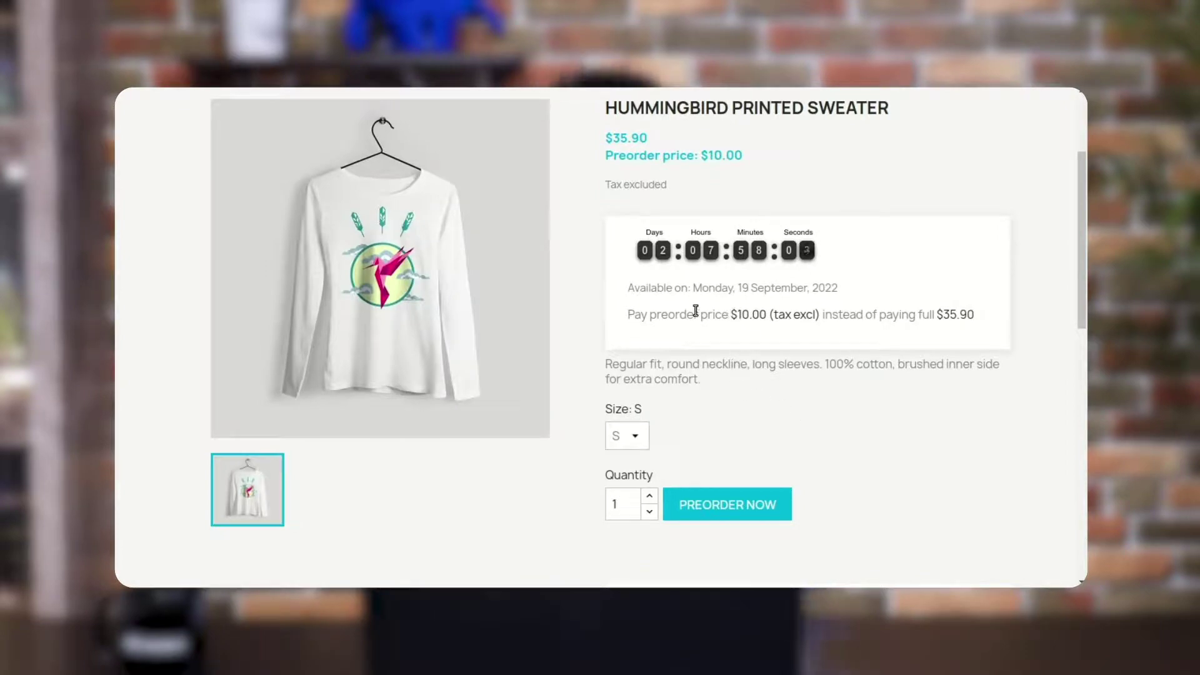
{"action": "left_click_drag", "start_coordinate": [625, 322], "coordinate": [741, 317]}
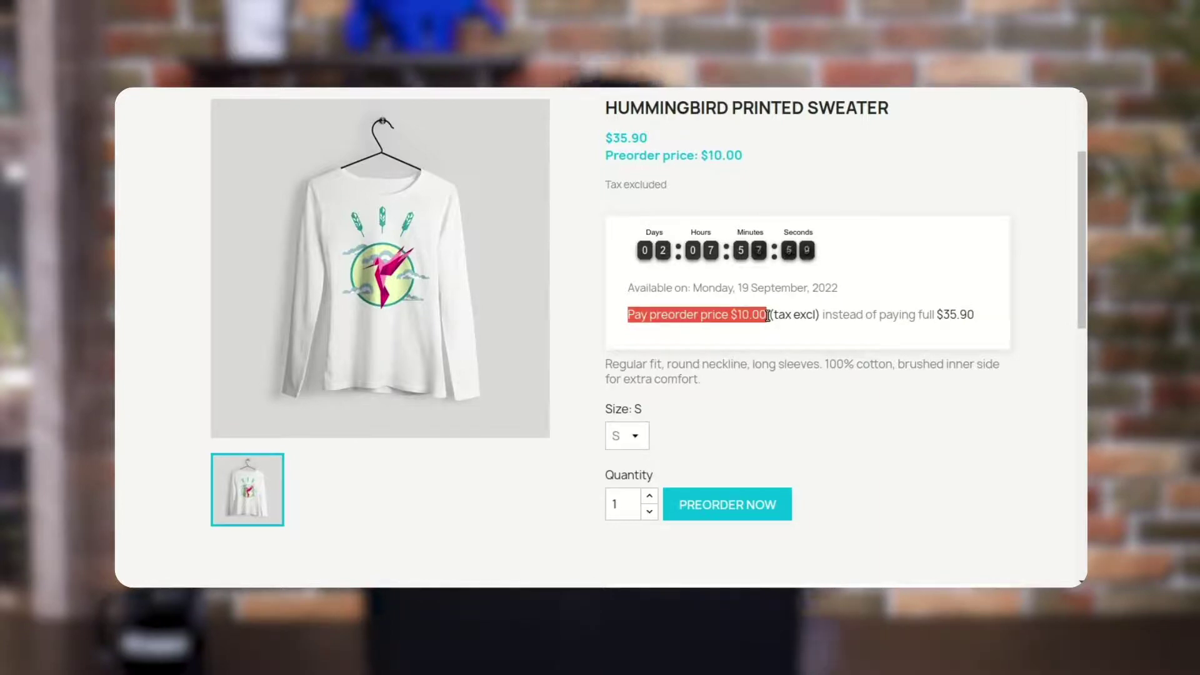
{"action": "left_click", "coordinate": [854, 354]}
{"action": "left_click", "coordinate": [758, 504]}
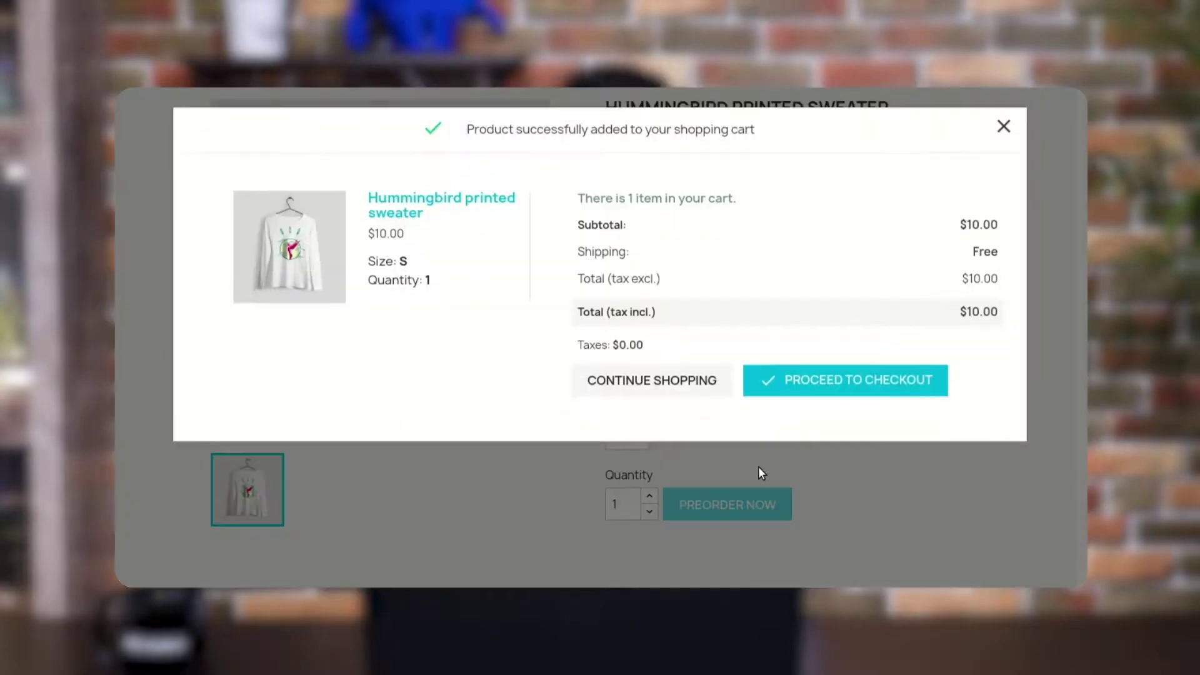
Proceed to checkout, ship to the second saved address and confirm preorder shipping
{"action": "left_click", "coordinate": [864, 381]}
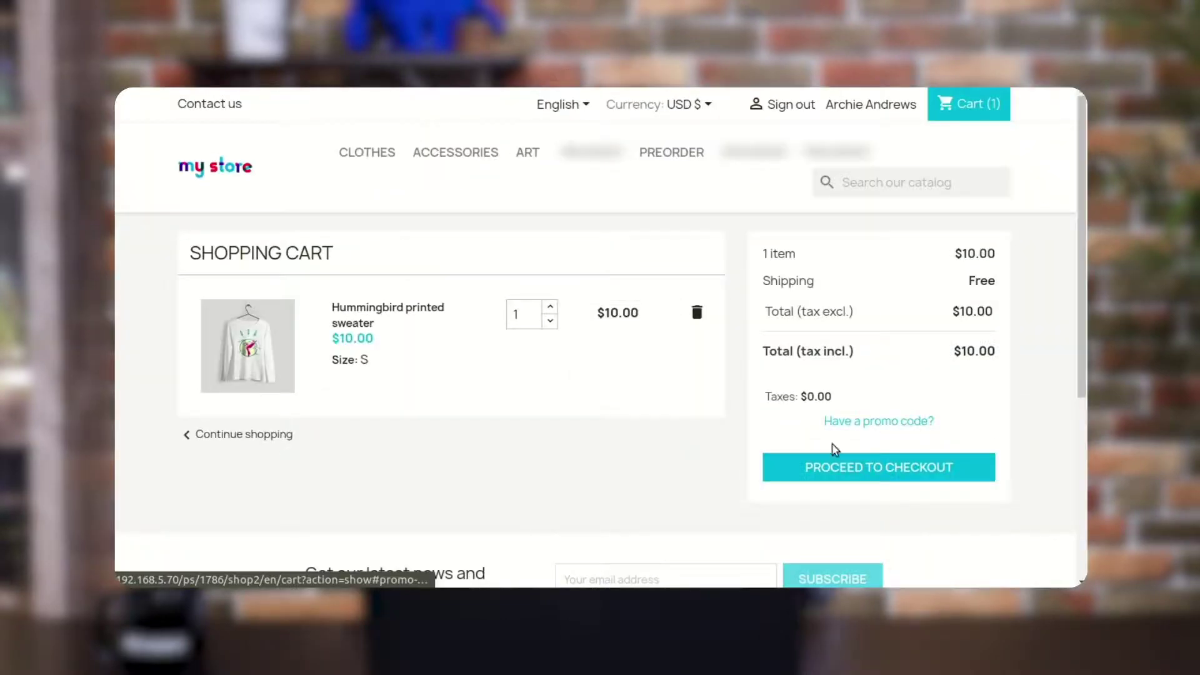
{"action": "left_click", "coordinate": [837, 465]}
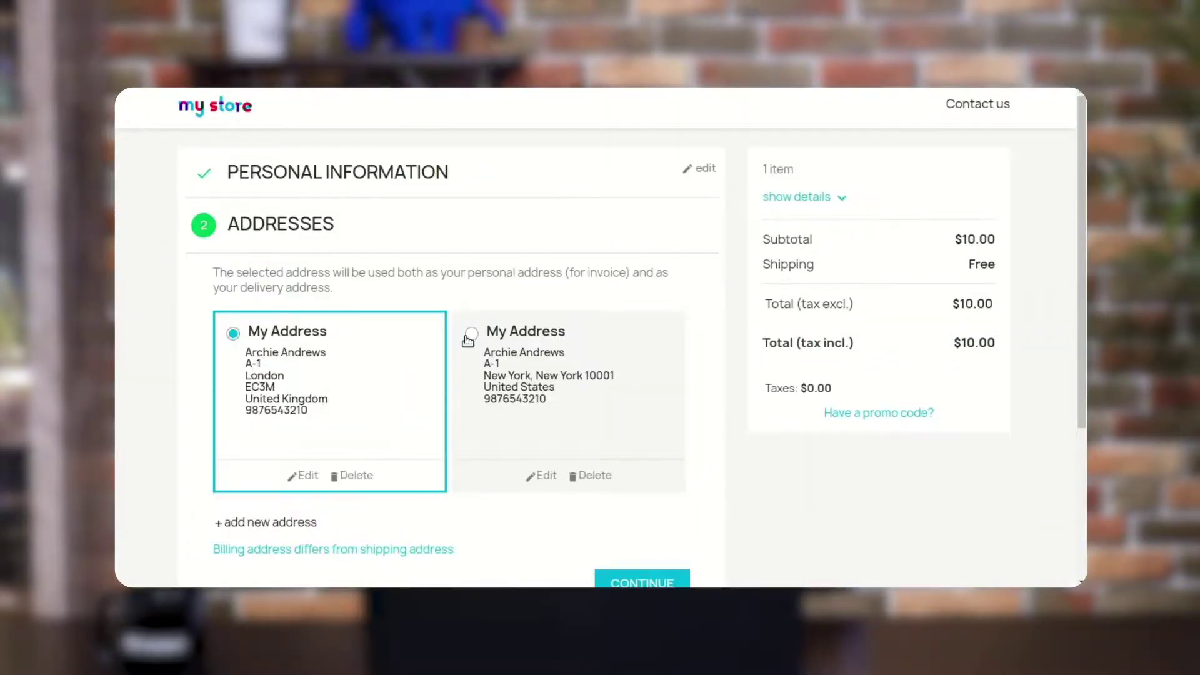
{"action": "left_click", "coordinate": [472, 333]}
{"action": "scroll", "coordinate": [664, 458], "scroll_direction": "down", "scroll_amount": 3}
{"action": "left_click", "coordinate": [642, 426]}
{"action": "left_click", "coordinate": [625, 470]}
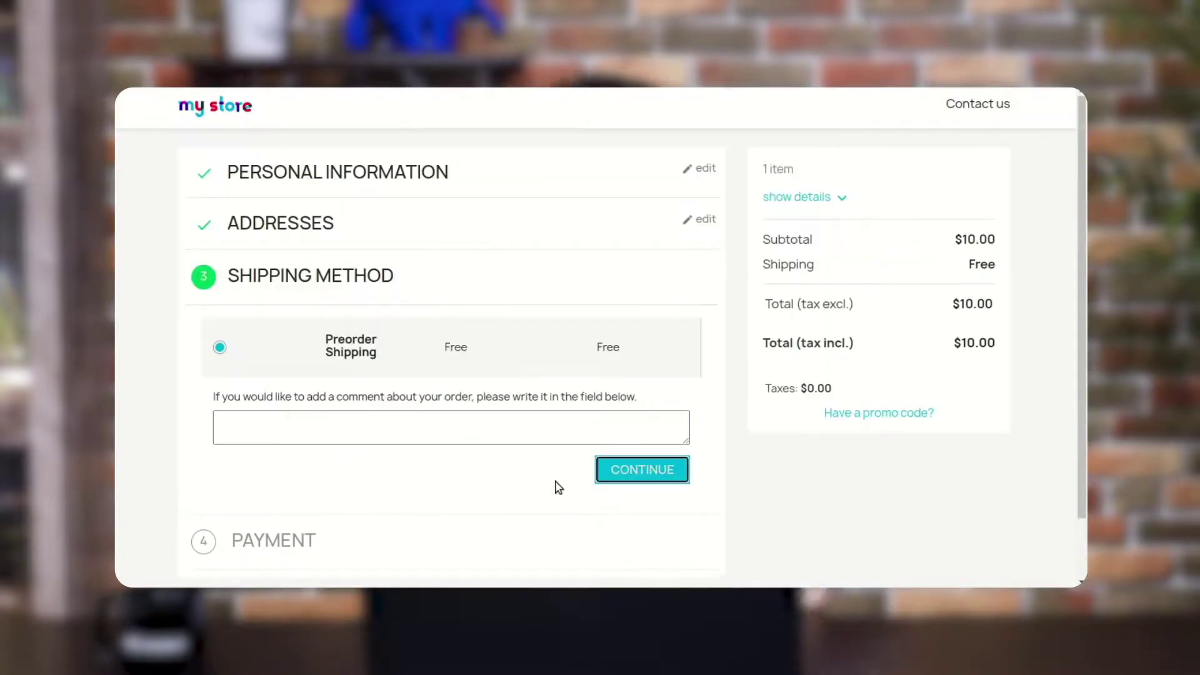
Pay by check, accept the terms of service and place the sweater preorder
{"action": "left_click", "coordinate": [220, 376]}
{"action": "scroll", "coordinate": [223, 511], "scroll_direction": "down", "scroll_amount": 2}
{"action": "left_click", "coordinate": [220, 446]}
{"action": "left_click", "coordinate": [262, 489]}
{"action": "left_click_drag", "start_coordinate": [258, 353], "coordinate": [201, 352]}
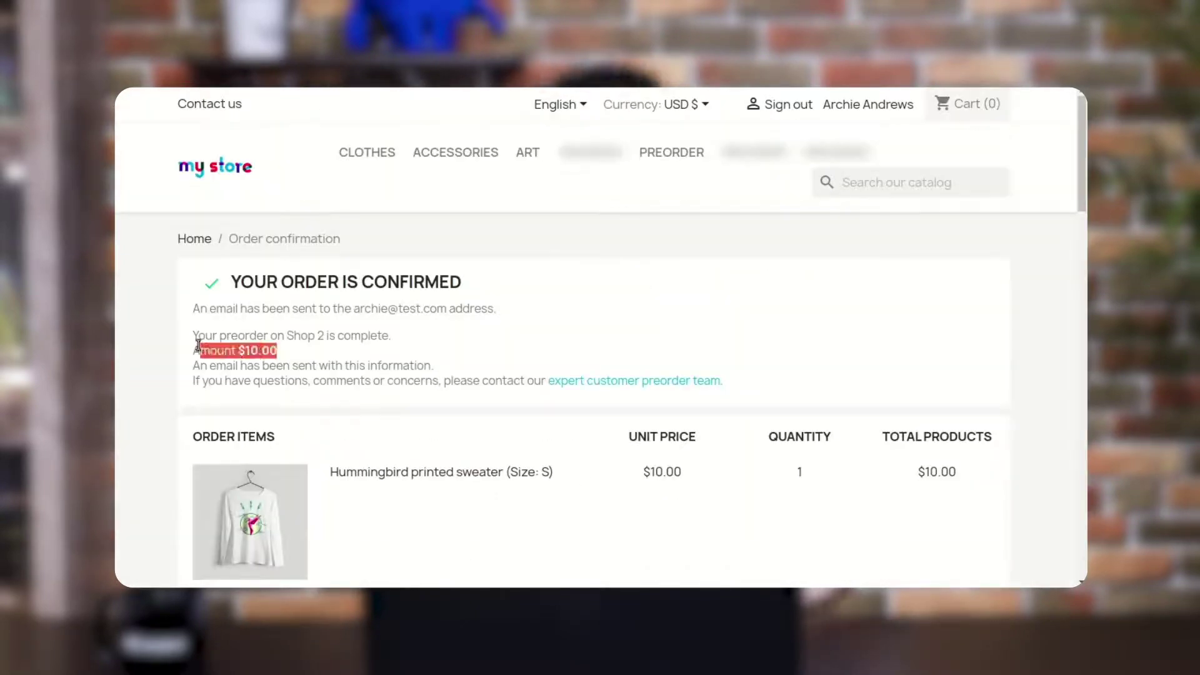
{"action": "scroll", "coordinate": [342, 357], "scroll_direction": "down", "scroll_amount": 5}
{"action": "scroll", "coordinate": [344, 358], "scroll_direction": "up", "scroll_amount": 5}
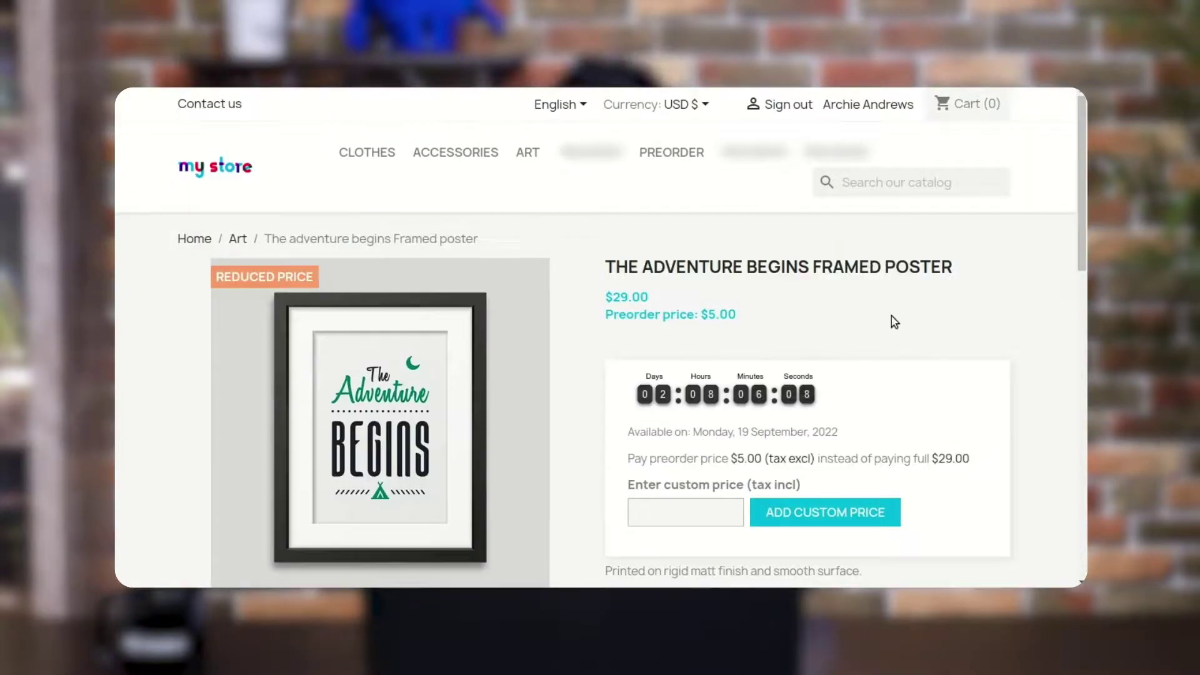
Add the framed poster to the cart at a custom preorder price of 8
{"action": "scroll", "coordinate": [891, 316], "scroll_direction": "down", "scroll_amount": 2}
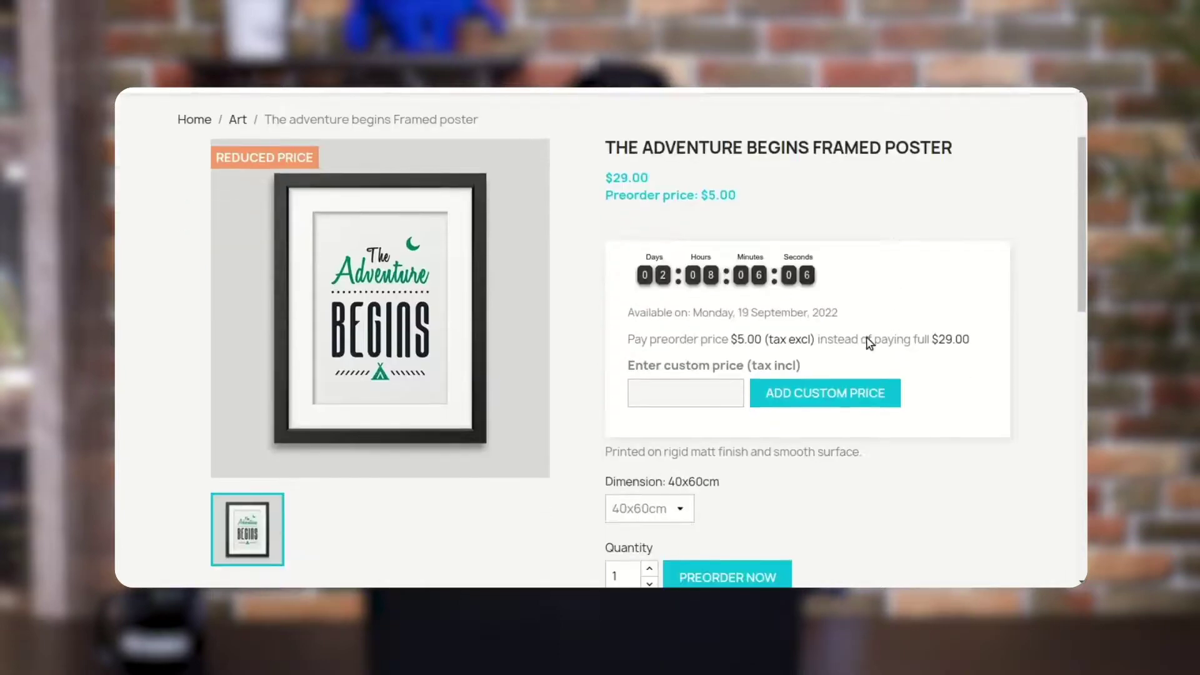
{"action": "left_click", "coordinate": [704, 383]}
{"action": "left_click", "coordinate": [739, 350]}
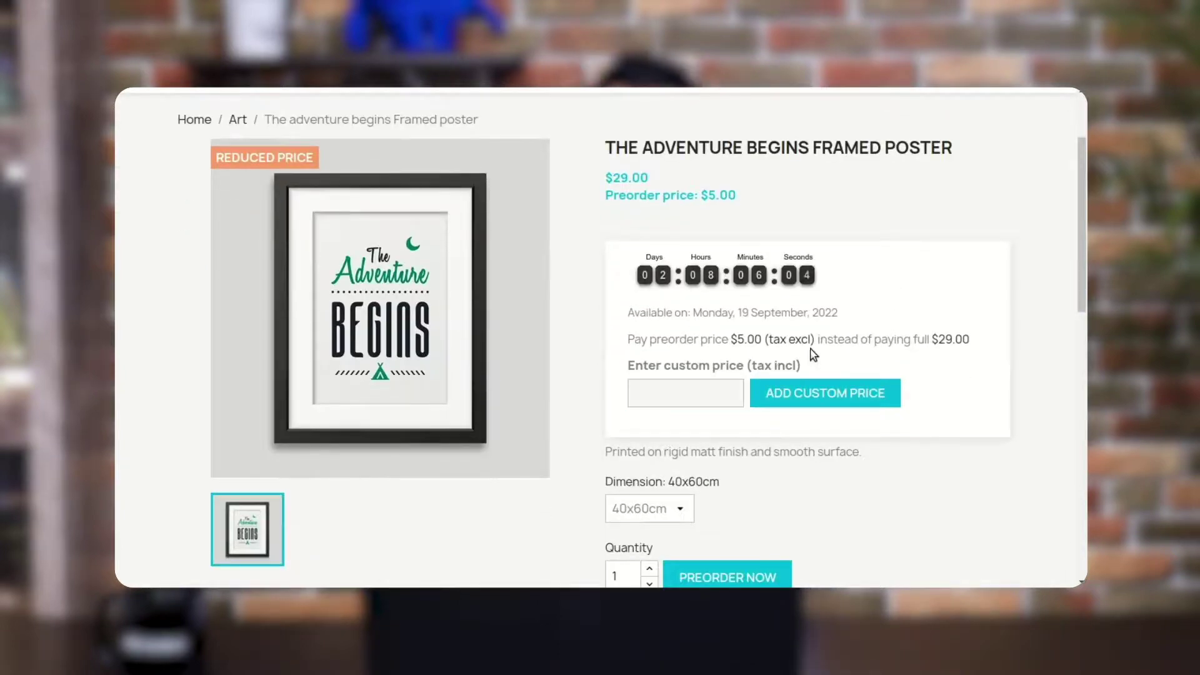
{"action": "left_click_drag", "start_coordinate": [730, 340], "coordinate": [761, 341]}
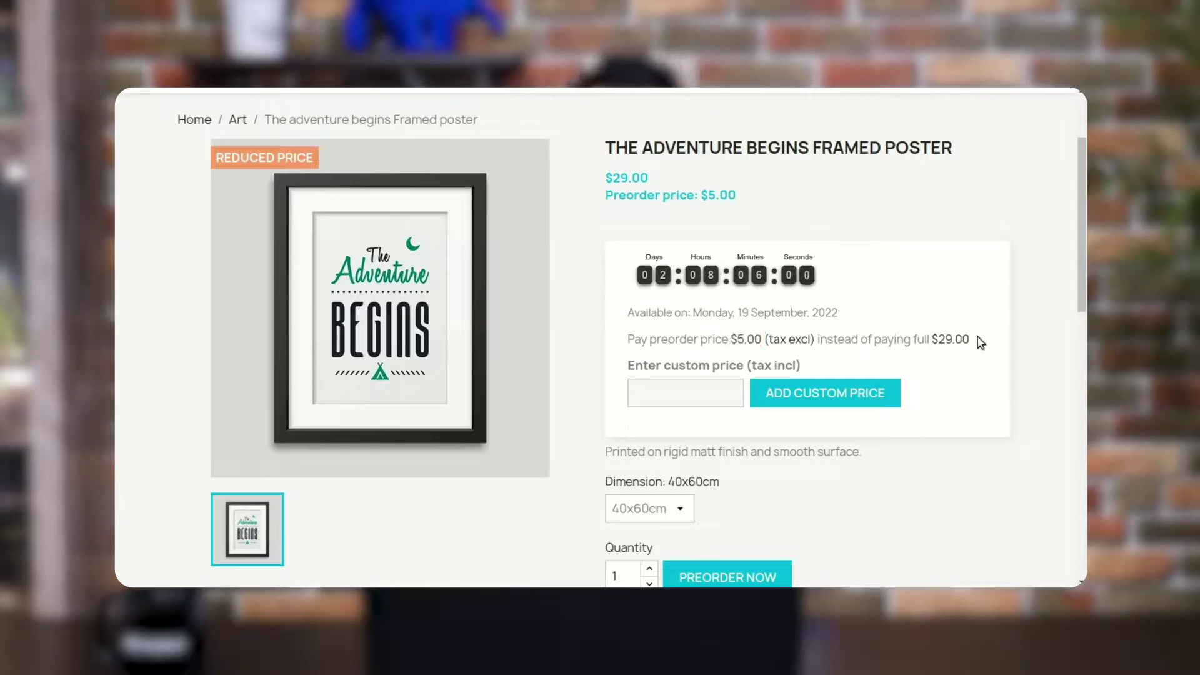
{"action": "left_click_drag", "start_coordinate": [977, 336], "coordinate": [931, 342]}
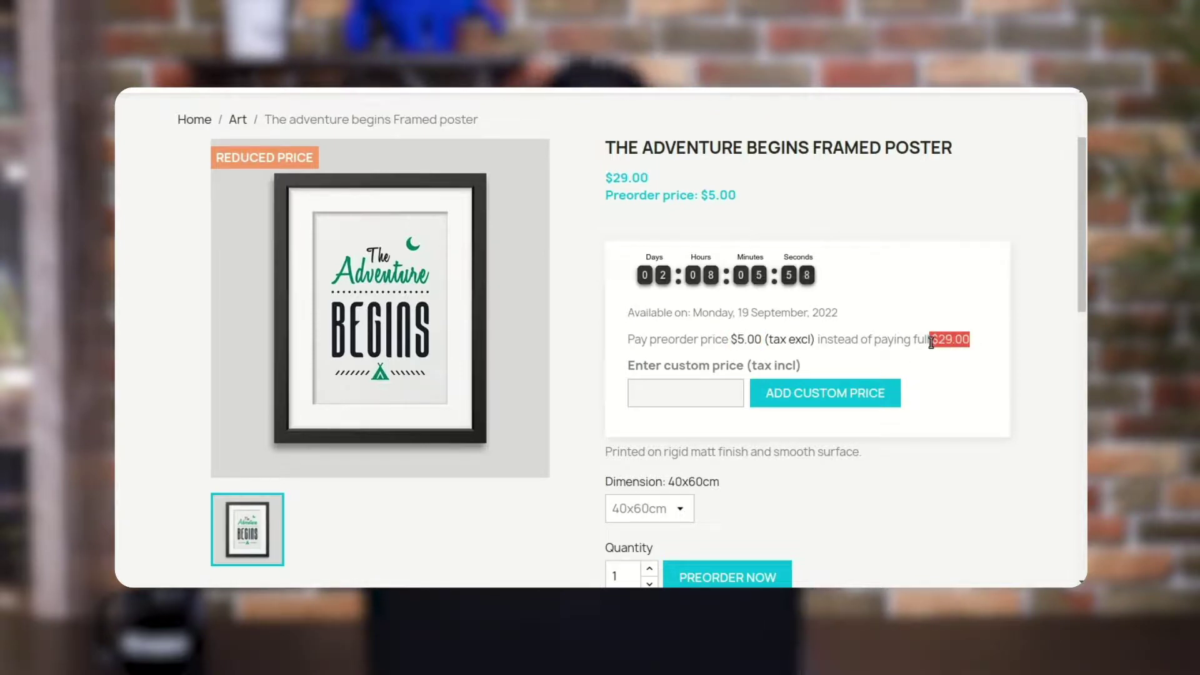
{"action": "left_click", "coordinate": [700, 393]}
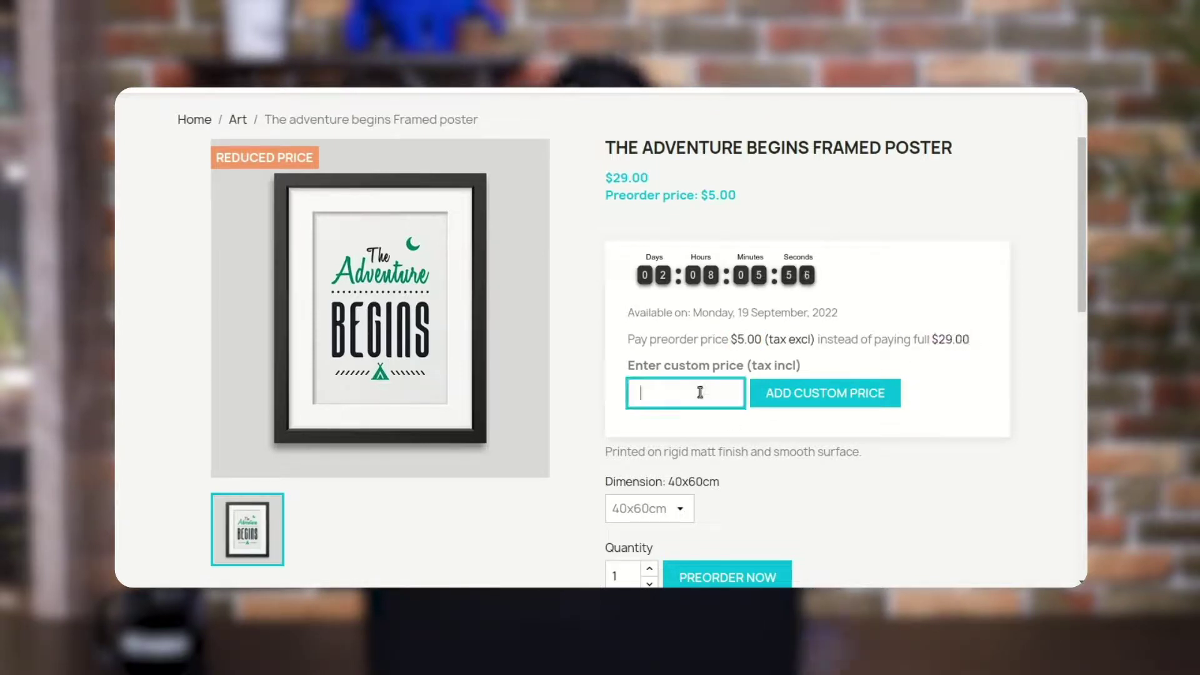
{"action": "type", "text": "8"}
{"action": "left_click", "coordinate": [798, 394]}
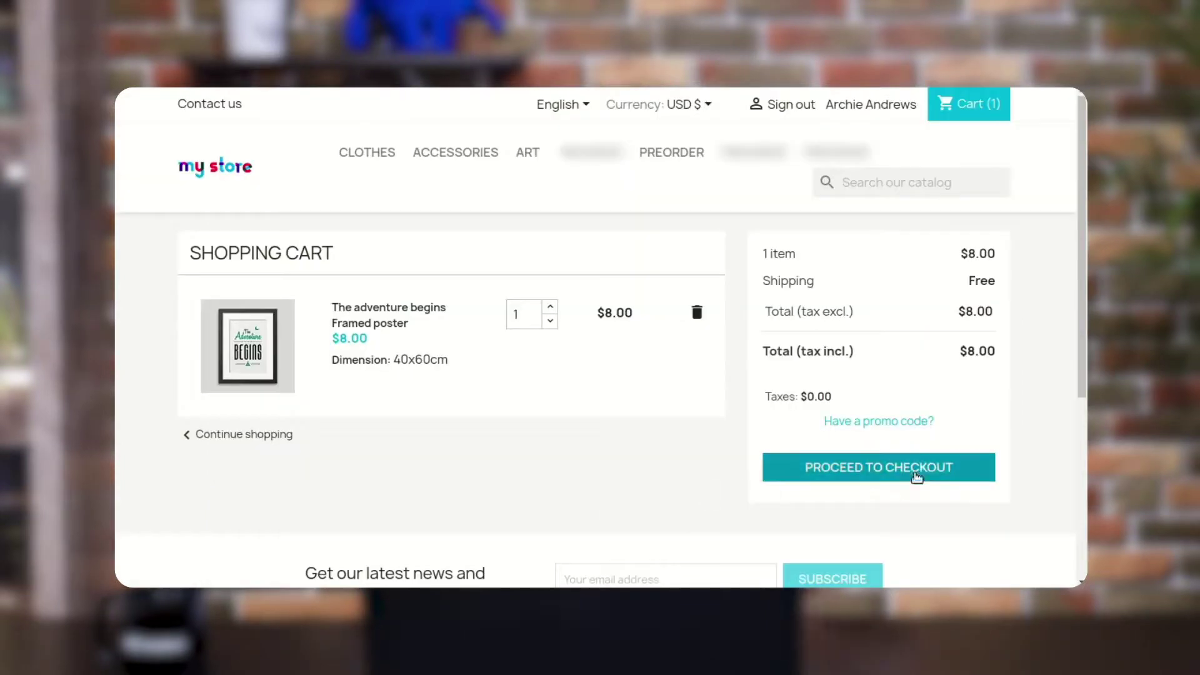
Check out the poster to the second saved address and confirm shipping
{"action": "left_click", "coordinate": [917, 477]}
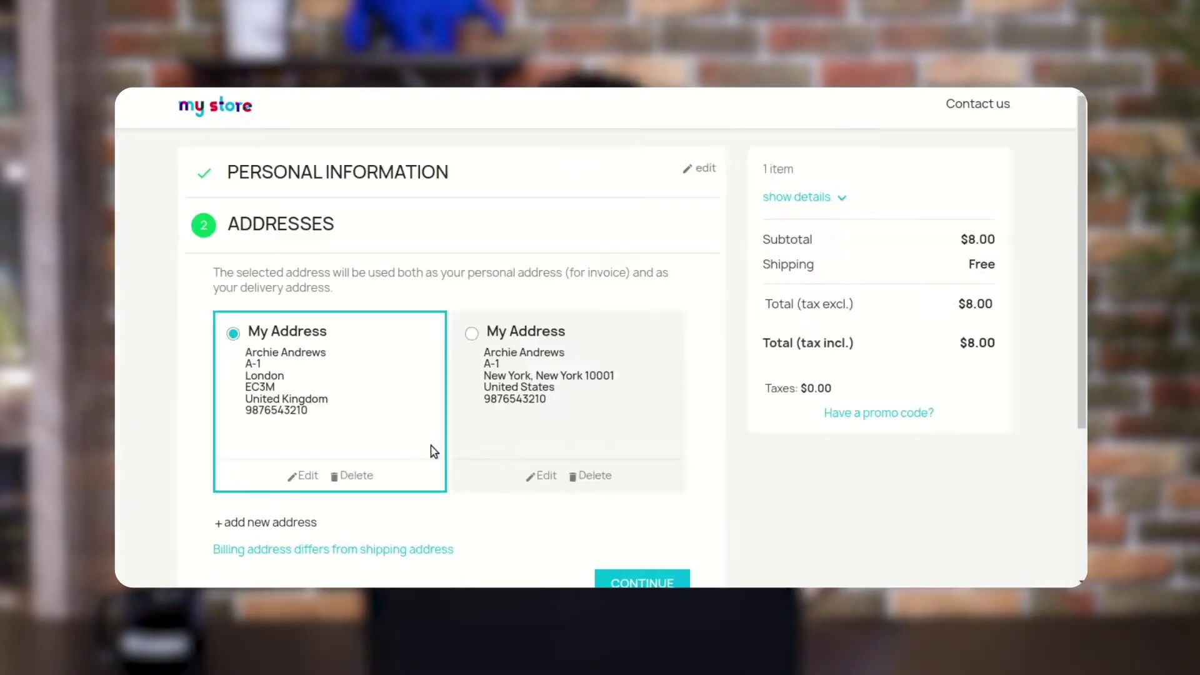
{"action": "scroll", "coordinate": [509, 450], "scroll_direction": "down", "scroll_amount": 2}
{"action": "left_click", "coordinate": [474, 214]}
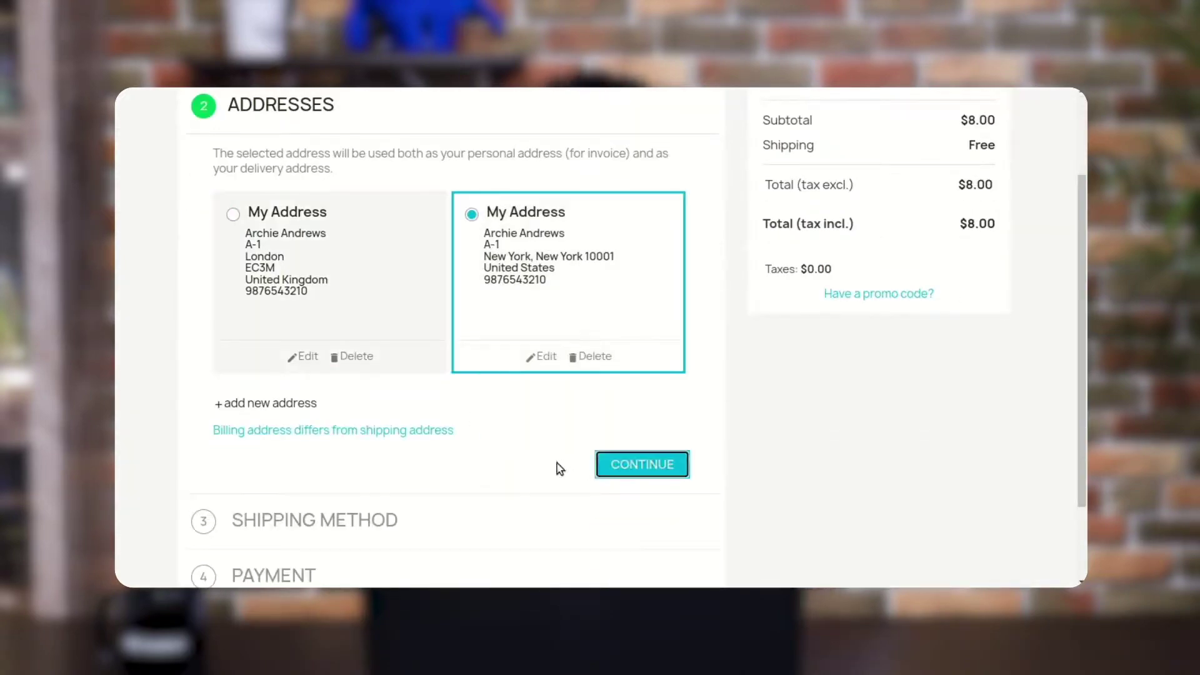
{"action": "left_click", "coordinate": [624, 465]}
{"action": "left_click", "coordinate": [614, 473]}
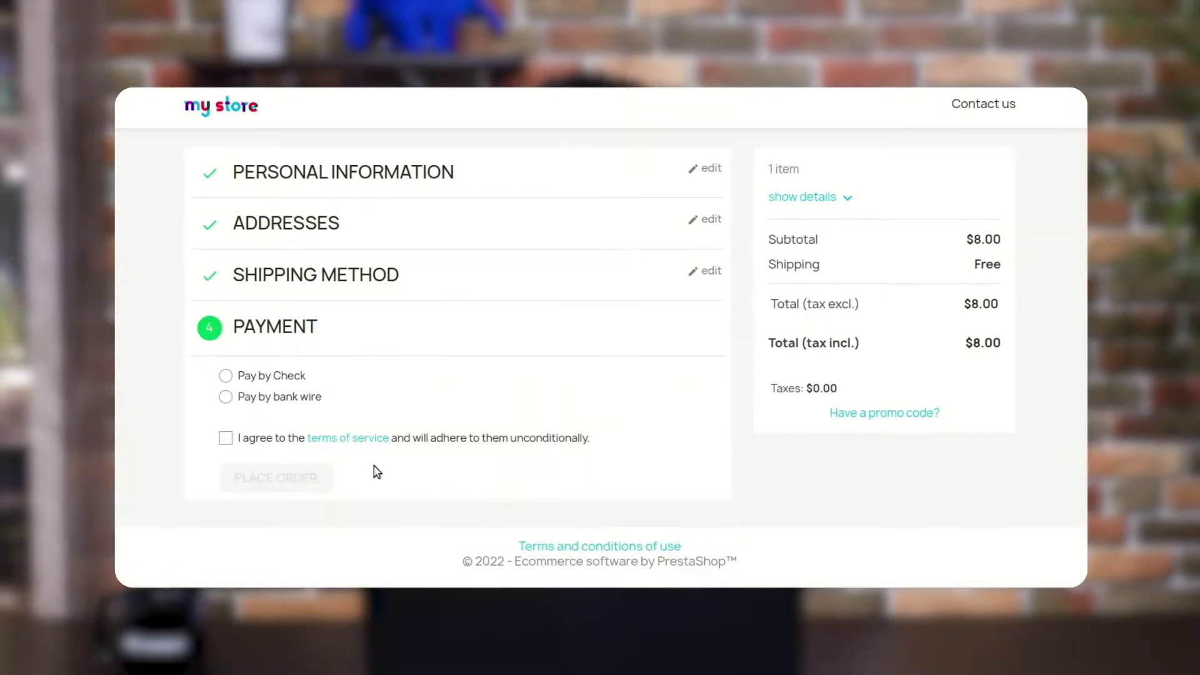
Pay by check, accept the terms and place the $8.00 poster order
{"action": "left_click", "coordinate": [261, 375]}
{"action": "scroll", "coordinate": [261, 376], "scroll_direction": "down", "scroll_amount": 1}
{"action": "left_click", "coordinate": [221, 446]}
{"action": "left_click", "coordinate": [250, 489]}
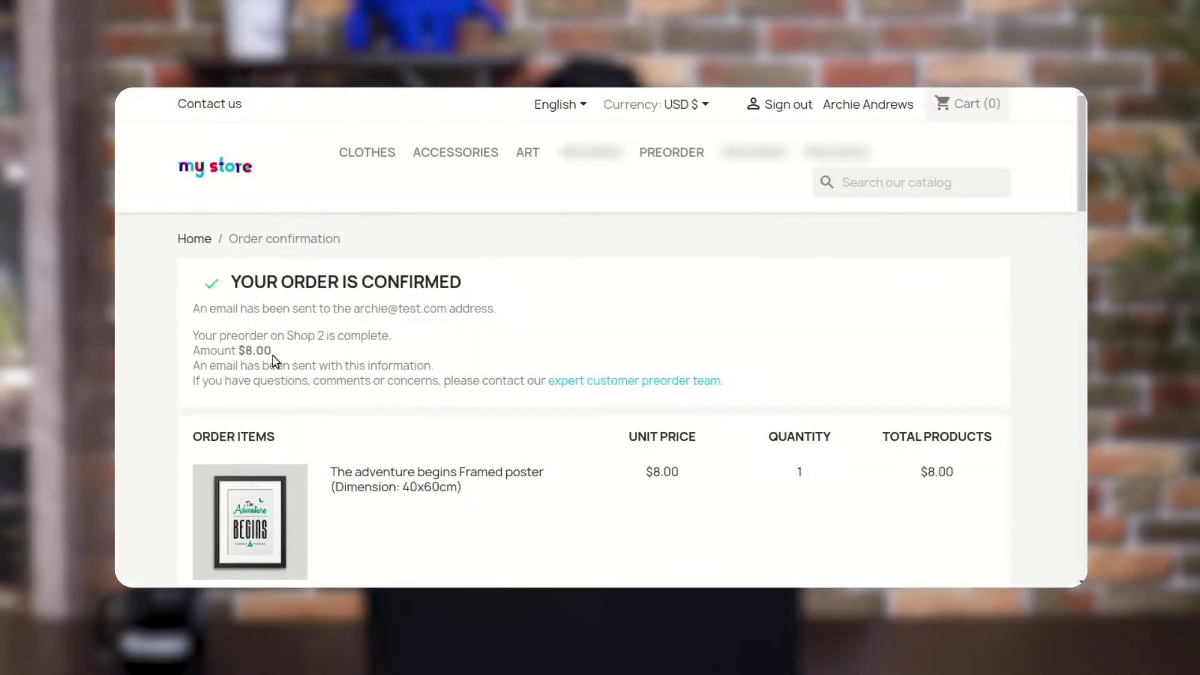
{"action": "left_click_drag", "start_coordinate": [273, 351], "coordinate": [178, 351]}
{"action": "scroll", "coordinate": [812, 397], "scroll_direction": "down", "scroll_amount": 5}
{"action": "scroll", "coordinate": [815, 398], "scroll_direction": "up", "scroll_amount": 5}
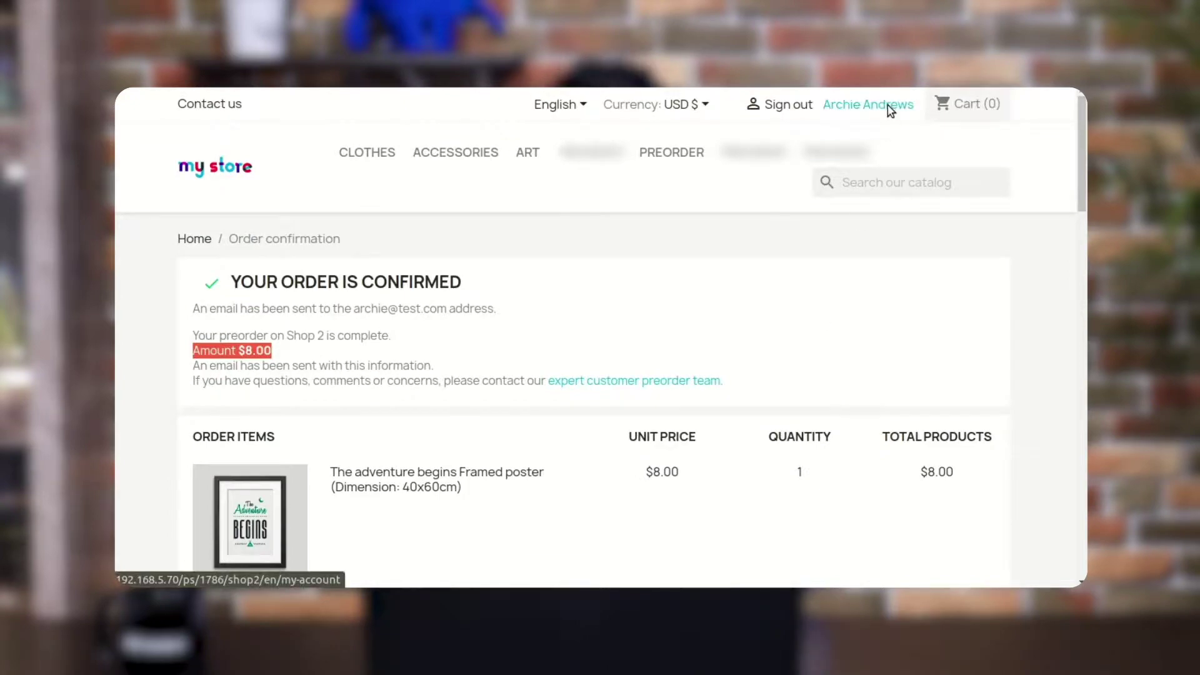
{"action": "left_click", "coordinate": [887, 106]}
Open Preorder Orders and review the three orders' Date, Total paid and Completed columns
{"action": "scroll", "coordinate": [862, 308], "scroll_direction": "down", "scroll_amount": 1}
{"action": "scroll", "coordinate": [863, 307], "scroll_direction": "down", "scroll_amount": 1}
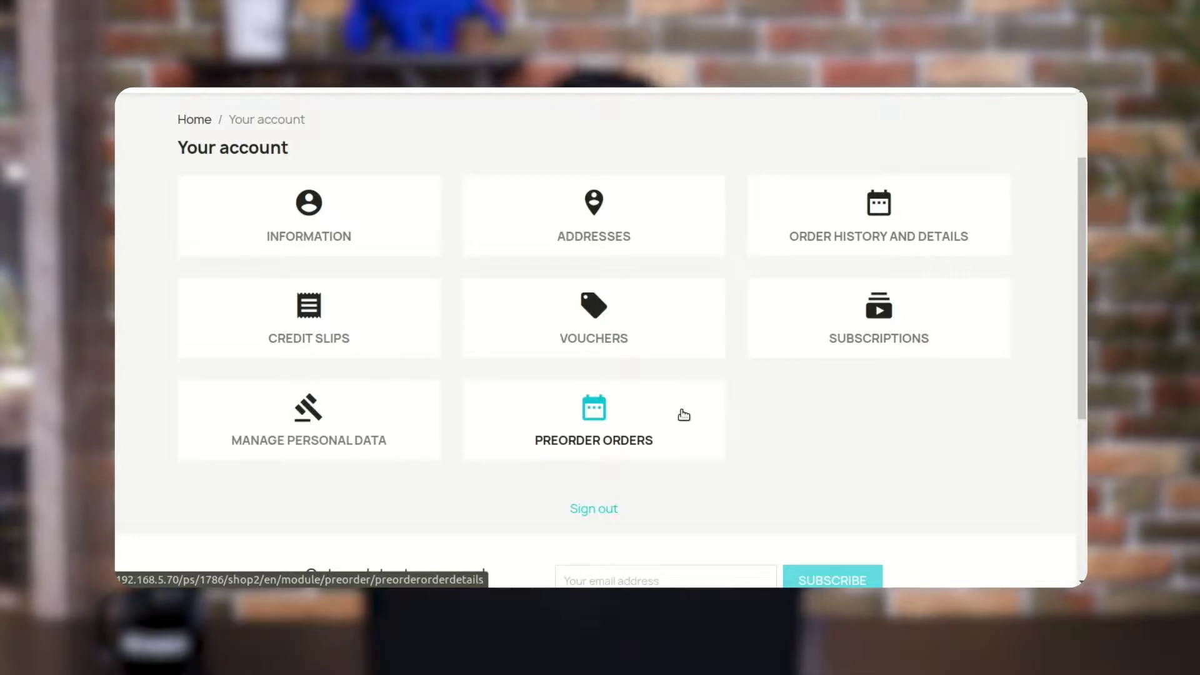
{"action": "left_click", "coordinate": [684, 415]}
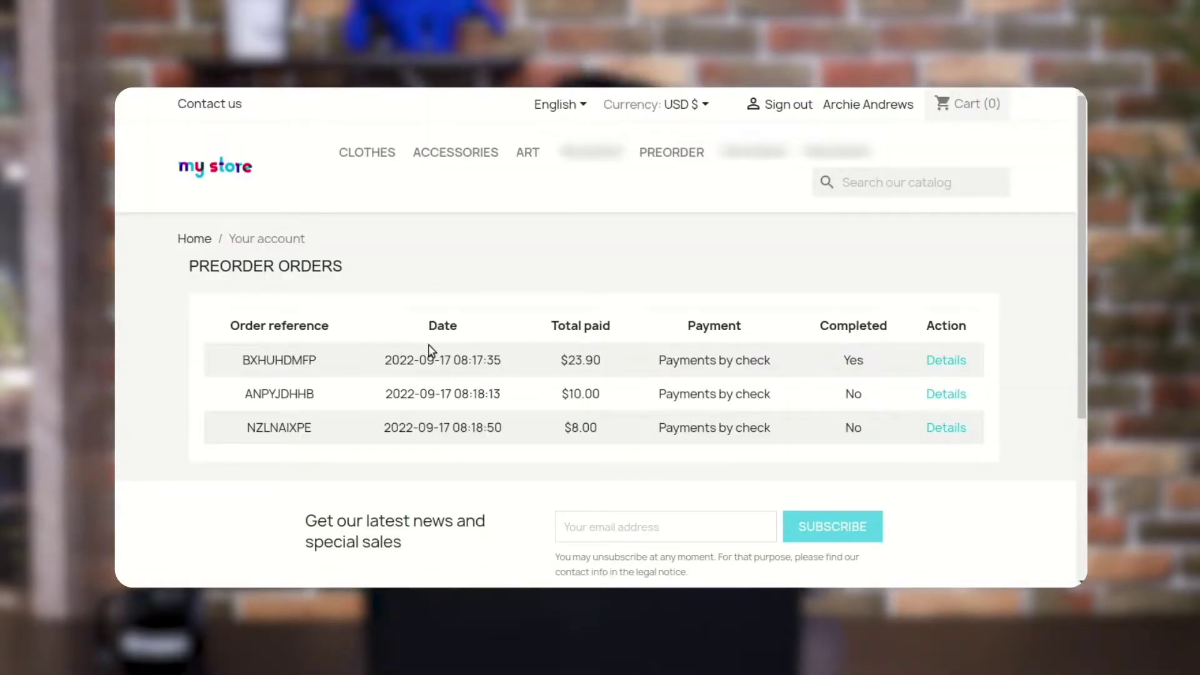
{"action": "left_click_drag", "start_coordinate": [458, 326], "coordinate": [429, 326]}
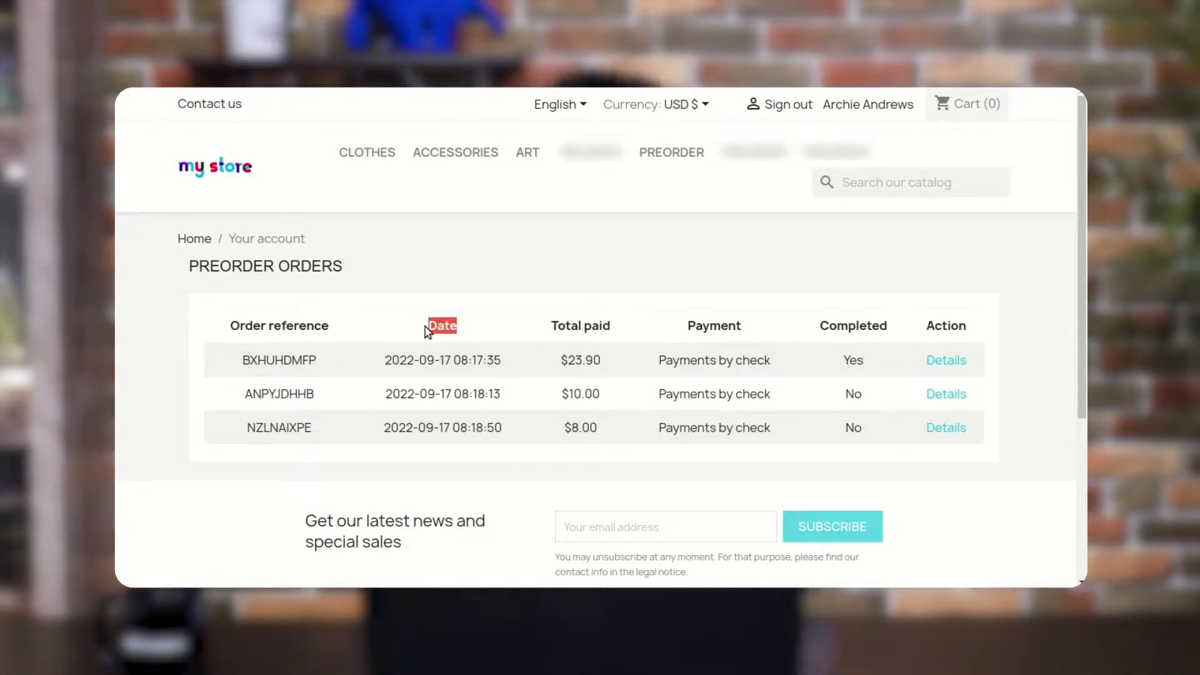
{"action": "left_click_drag", "start_coordinate": [631, 331], "coordinate": [553, 326]}
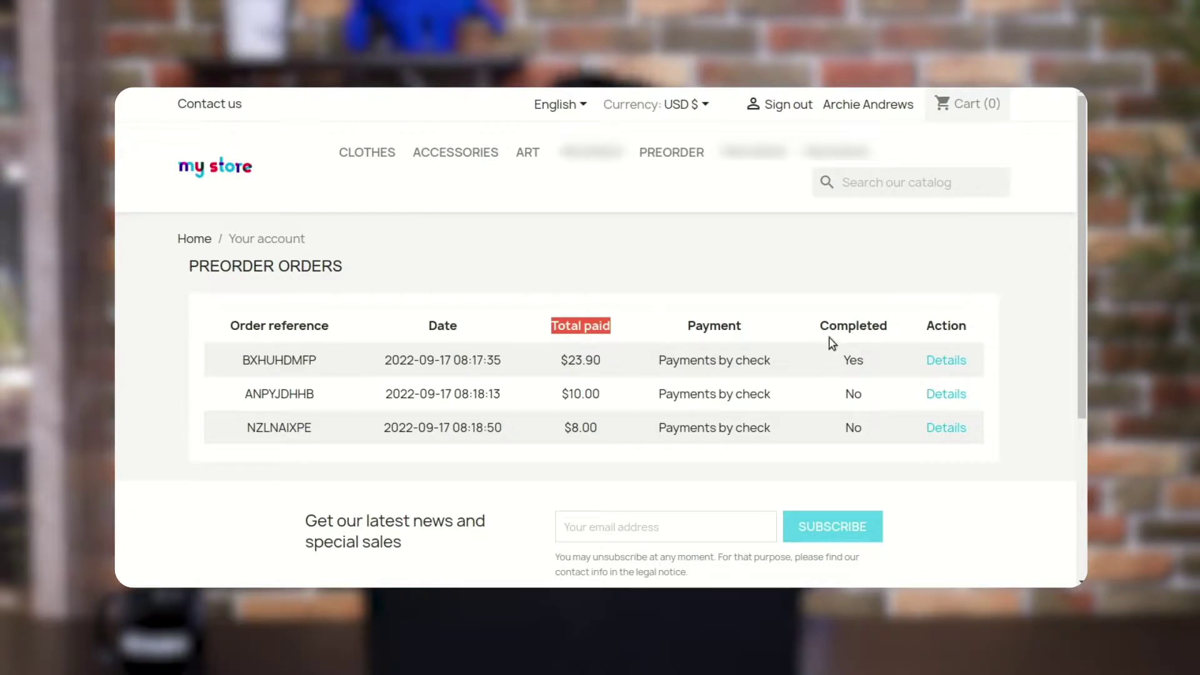
{"action": "left_click_drag", "start_coordinate": [899, 333], "coordinate": [831, 329]}
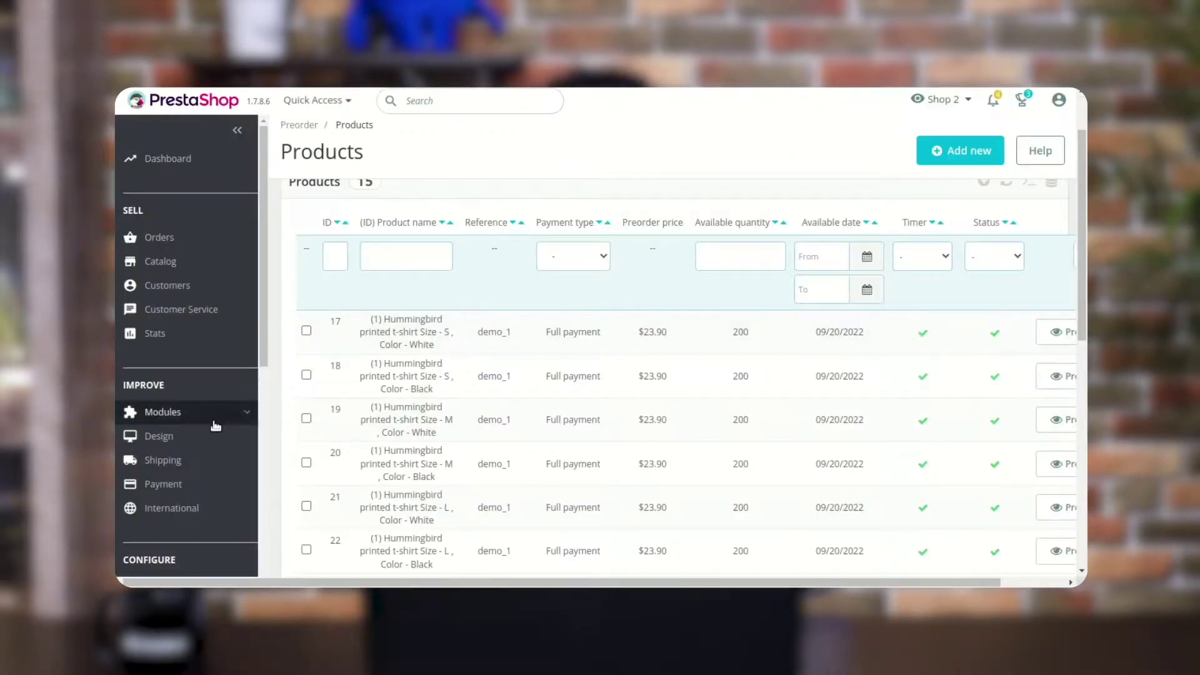
Open Preorder > Orders in the admin and note the newest order's $21.00 remaining
{"action": "scroll", "coordinate": [215, 426], "scroll_direction": "down", "scroll_amount": 6}
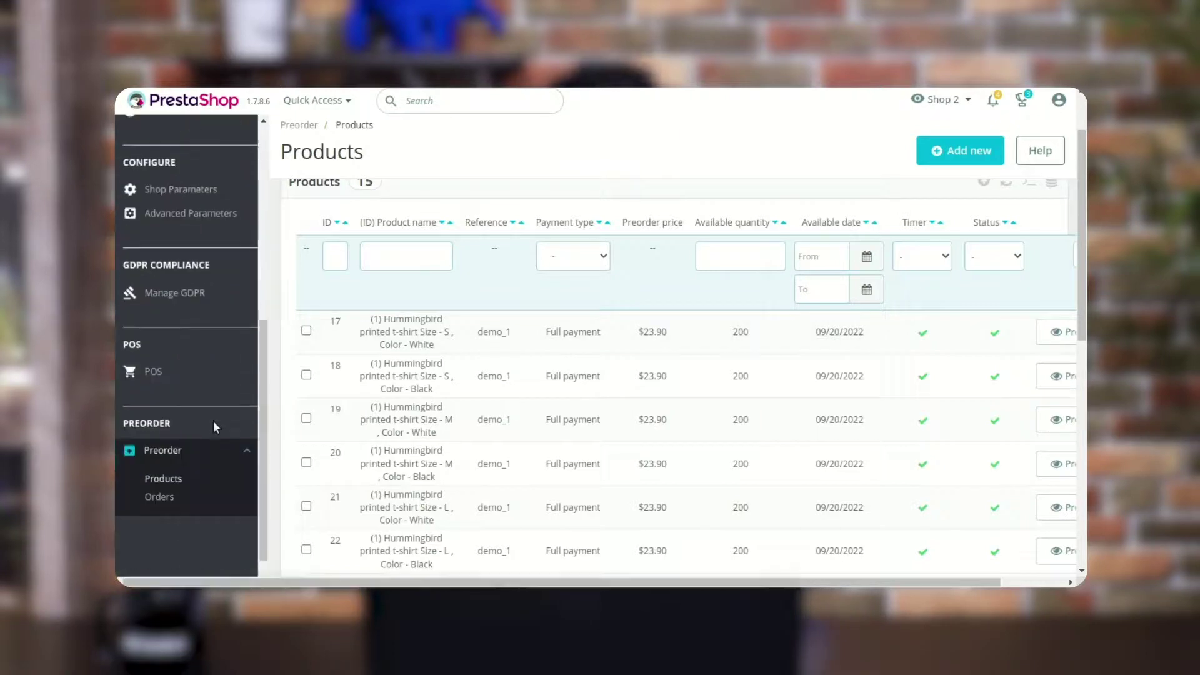
{"action": "left_click", "coordinate": [160, 497]}
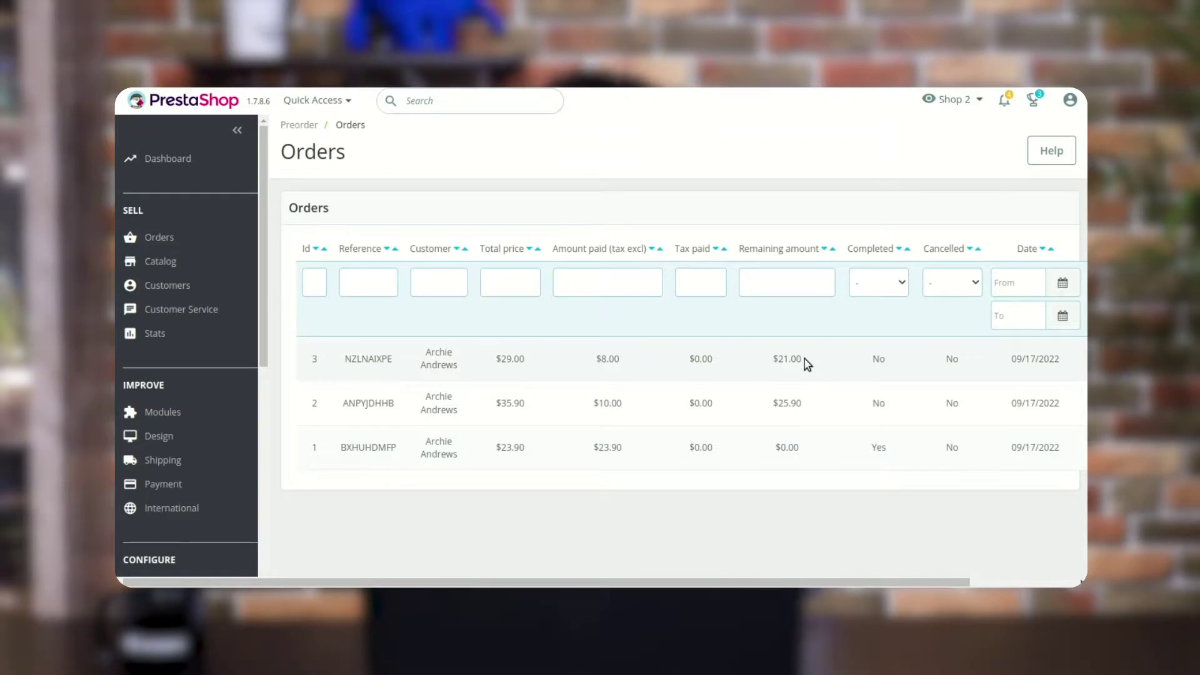
{"action": "left_click_drag", "start_coordinate": [805, 359], "coordinate": [767, 364]}
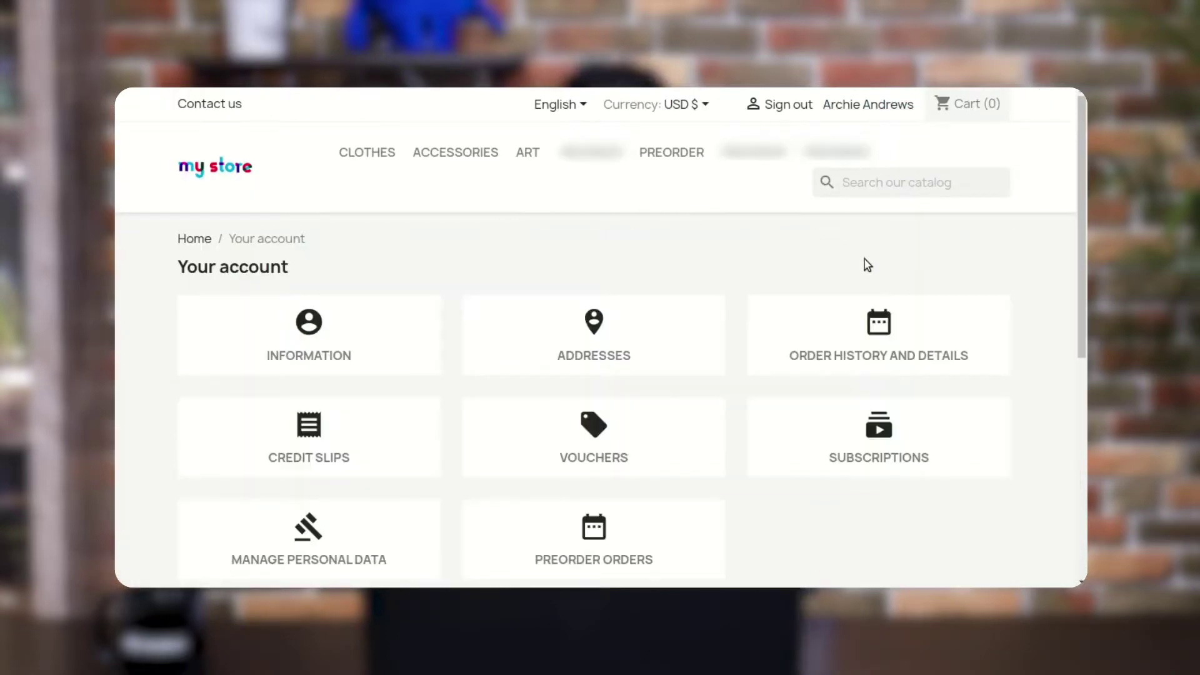
From order history, open the sweater order and complete its preorder, $25.90 due
{"action": "left_click", "coordinate": [868, 328]}
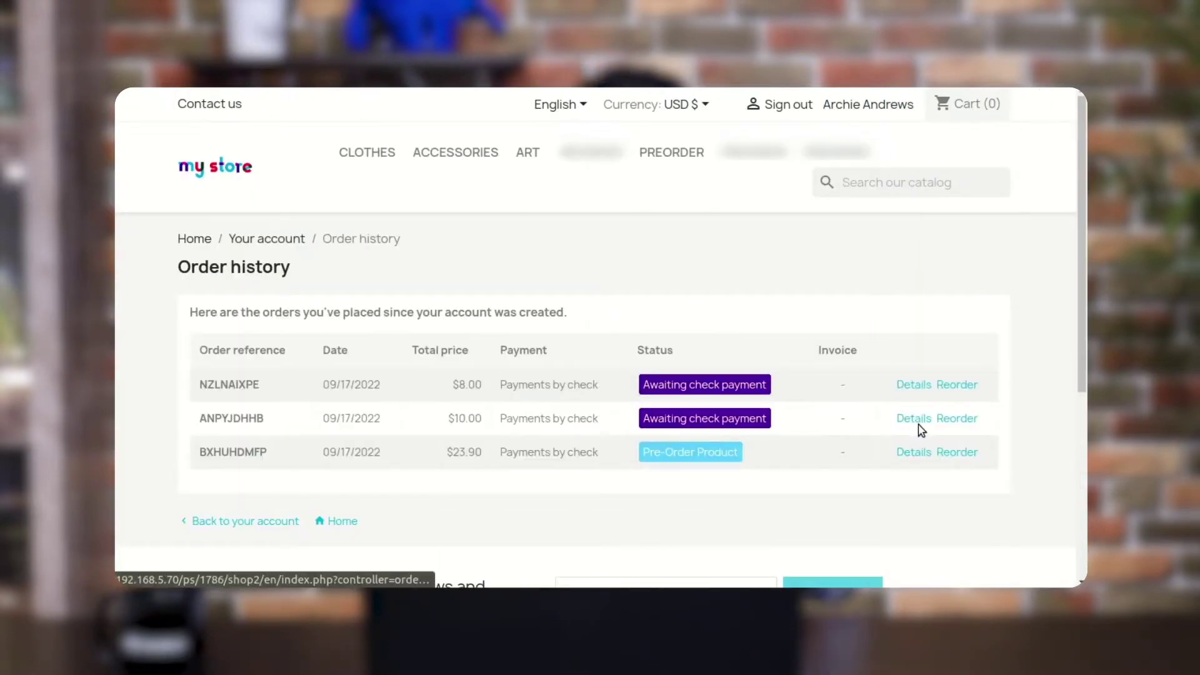
{"action": "left_click", "coordinate": [915, 420]}
{"action": "scroll", "coordinate": [913, 423], "scroll_direction": "down", "scroll_amount": 5}
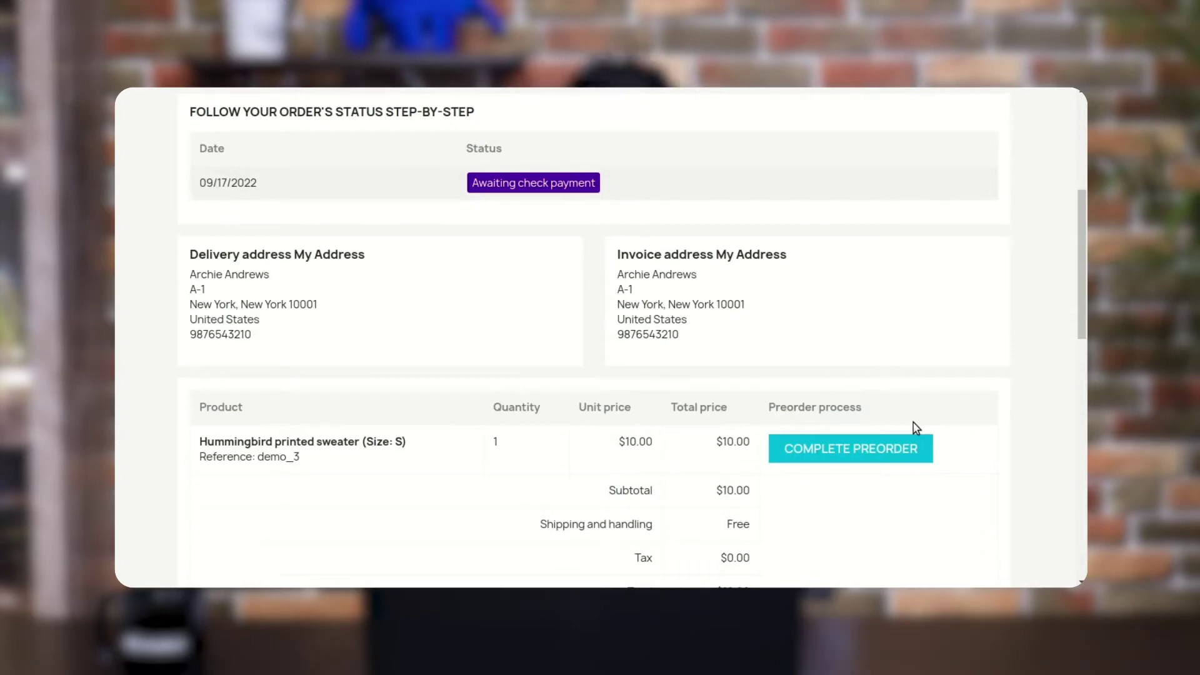
{"action": "left_click", "coordinate": [860, 447]}
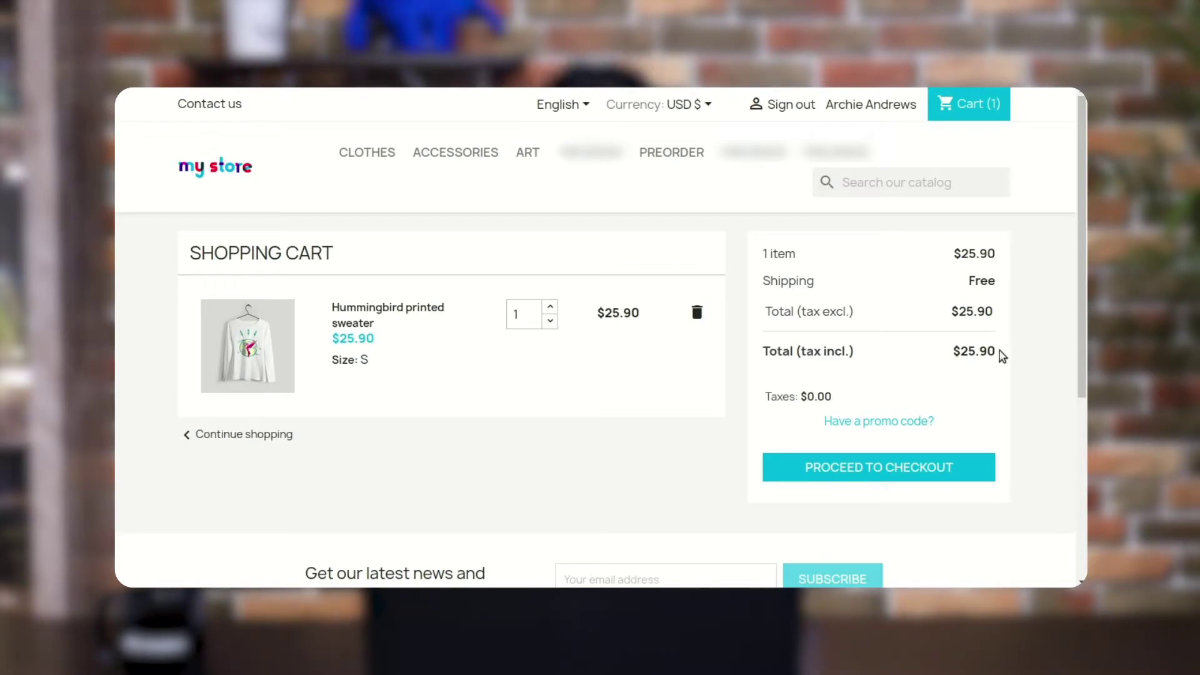
{"action": "left_click_drag", "start_coordinate": [953, 254], "coordinate": [966, 254]}
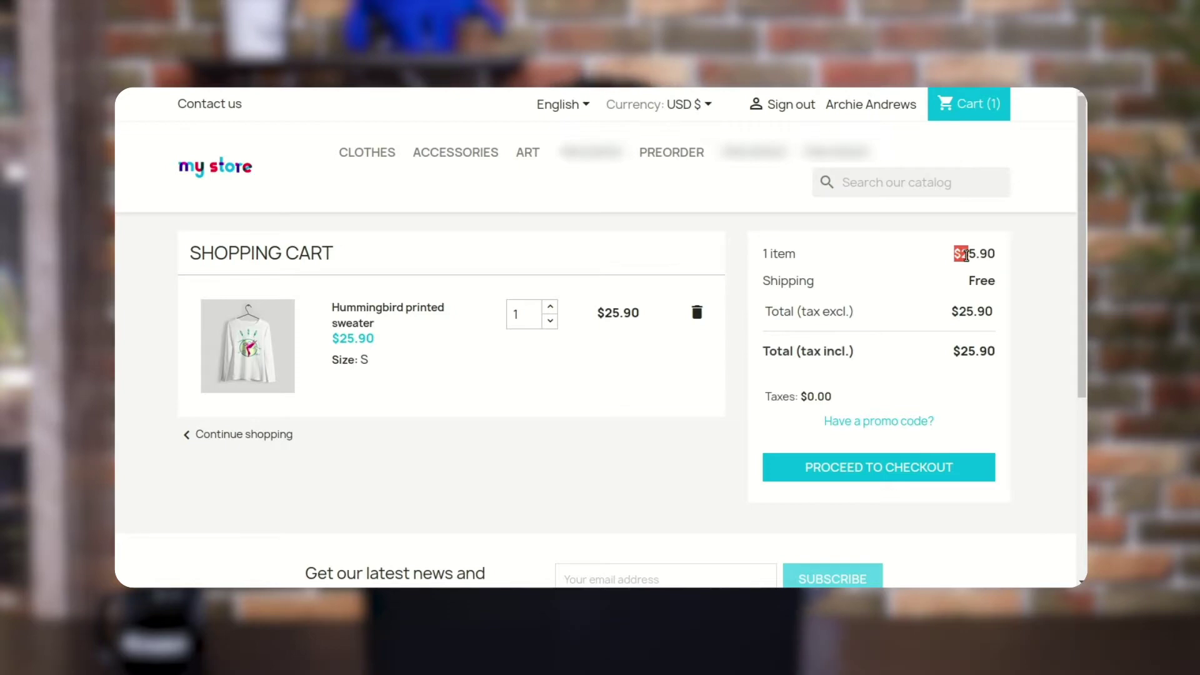
Check out to the New York address, pay by check and place the order
{"action": "left_click", "coordinate": [961, 460]}
{"action": "scroll", "coordinate": [606, 479], "scroll_direction": "down", "scroll_amount": 2}
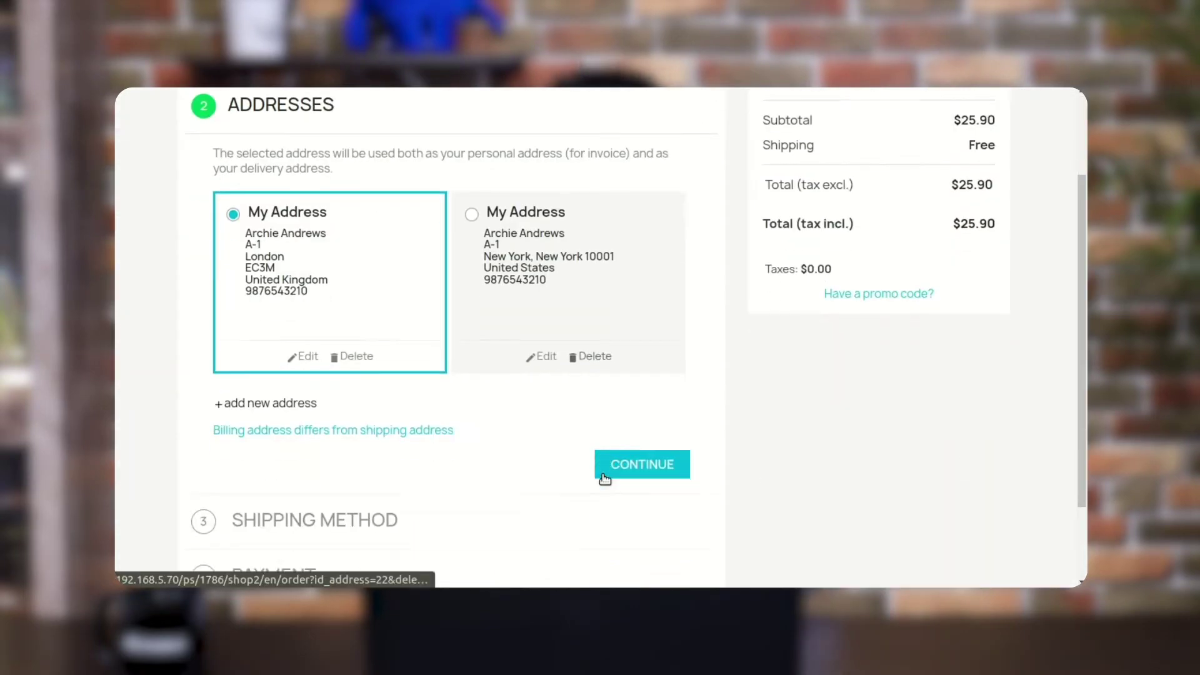
{"action": "left_click", "coordinate": [471, 215]}
{"action": "key", "text": "Return"}
{"action": "left_click", "coordinate": [621, 401]}
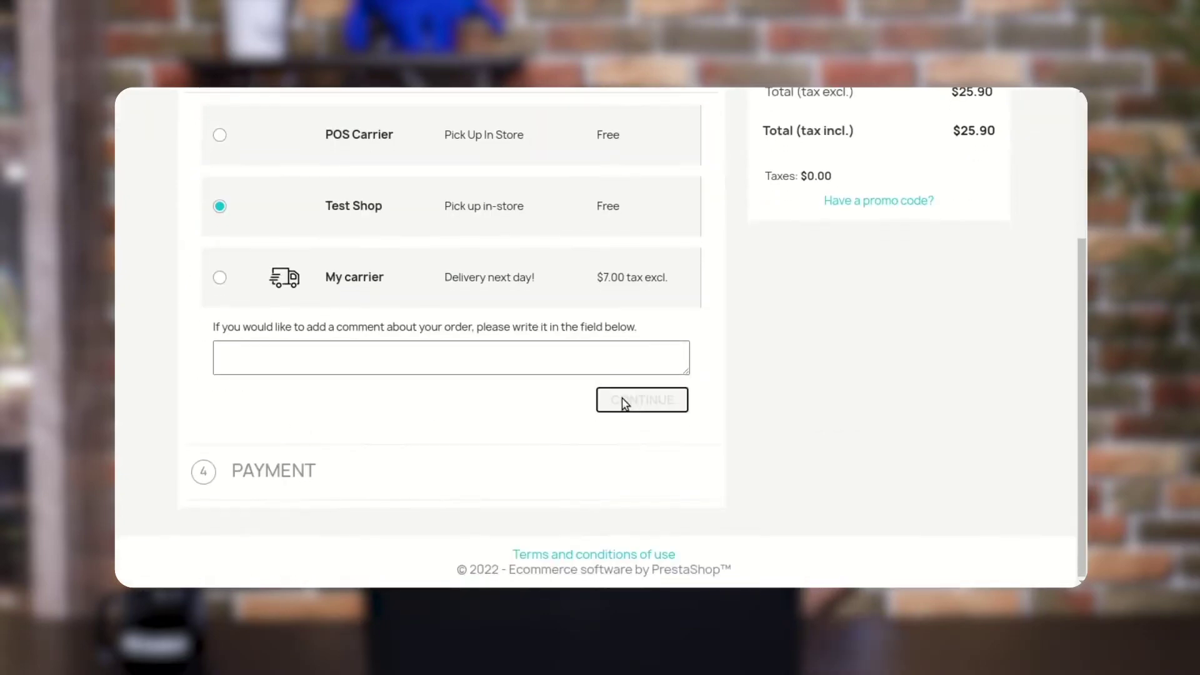
{"action": "left_click", "coordinate": [239, 383]}
{"action": "scroll", "coordinate": [275, 437], "scroll_direction": "down", "scroll_amount": 2}
{"action": "left_click", "coordinate": [218, 448]}
{"action": "left_click", "coordinate": [270, 485]}
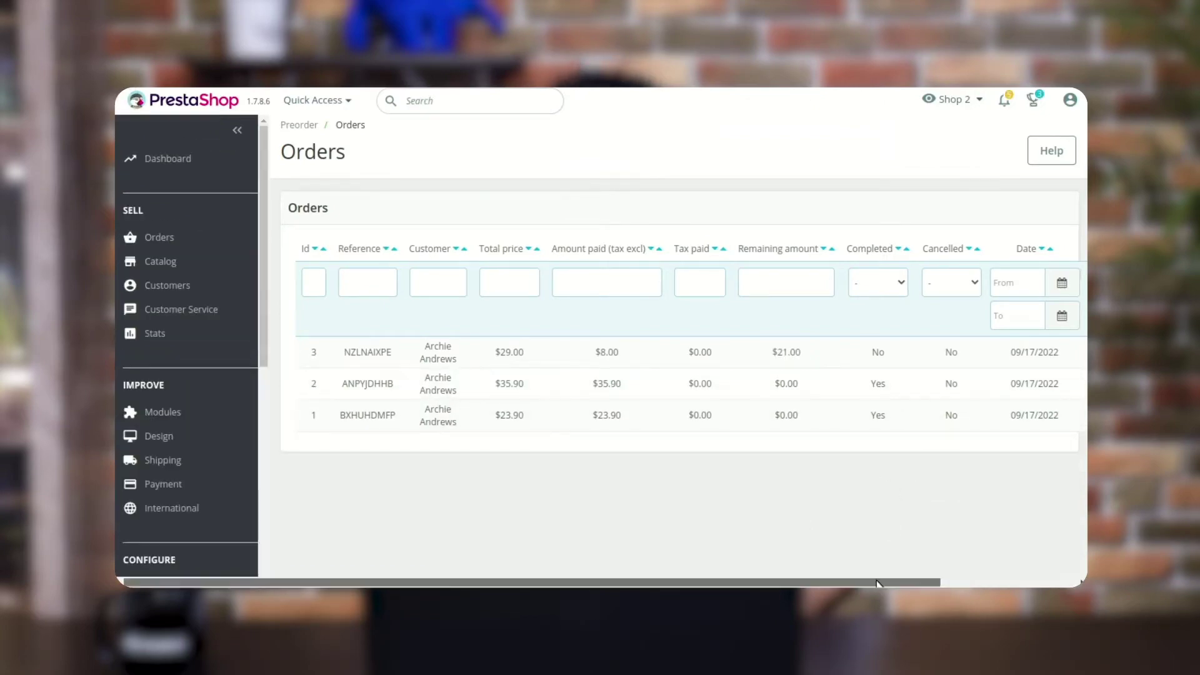
Change the $8.00 framed poster order's status to Canceled and save it
{"action": "scroll", "coordinate": [906, 438], "scroll_direction": "right", "scroll_amount": 5}
{"action": "left_click", "coordinate": [969, 352]}
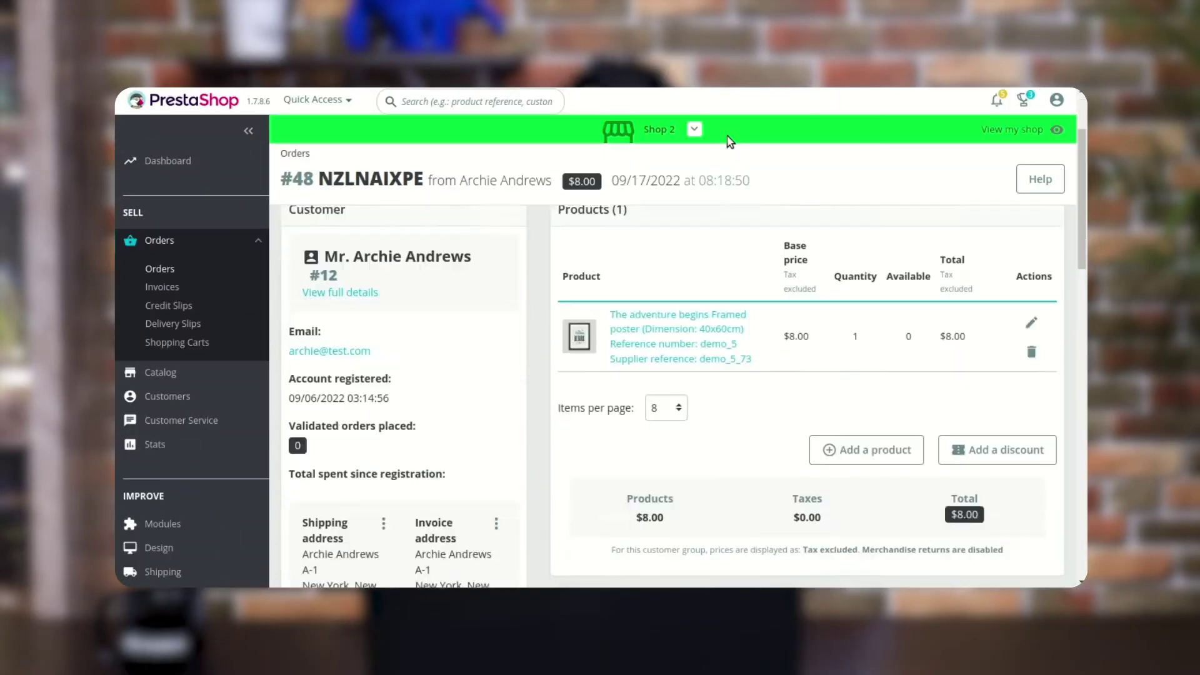
{"action": "scroll", "coordinate": [744, 257], "scroll_direction": "down", "scroll_amount": 4}
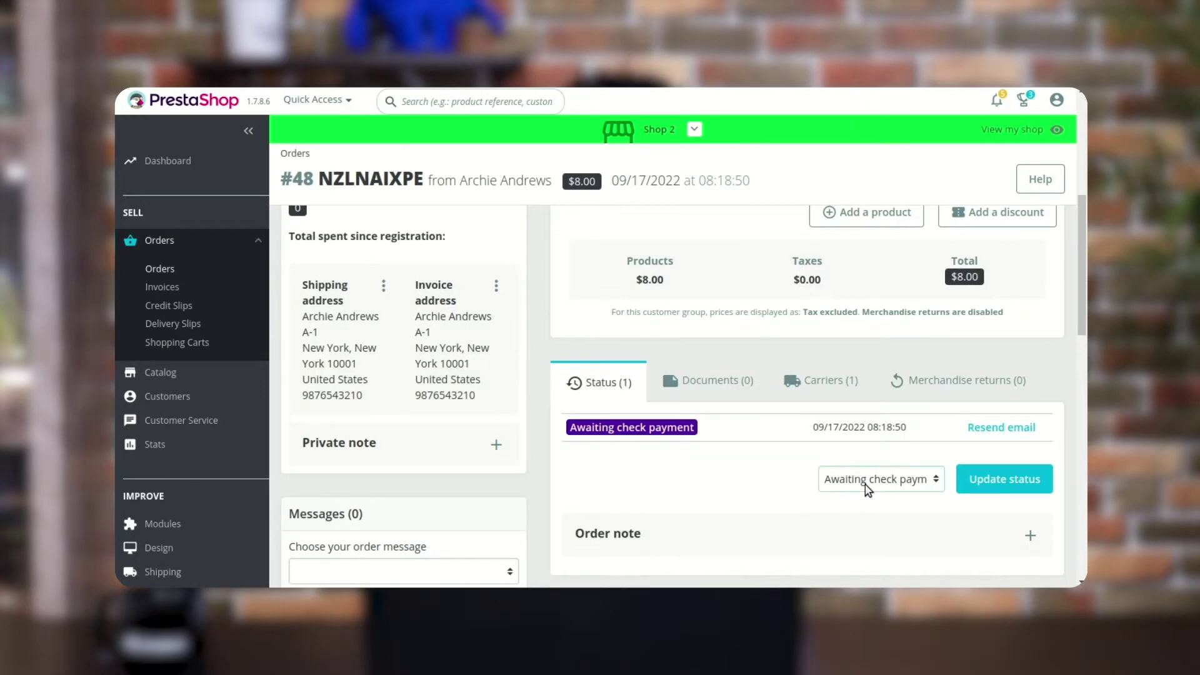
{"action": "left_click", "coordinate": [864, 485]}
{"action": "key", "text": "c"}
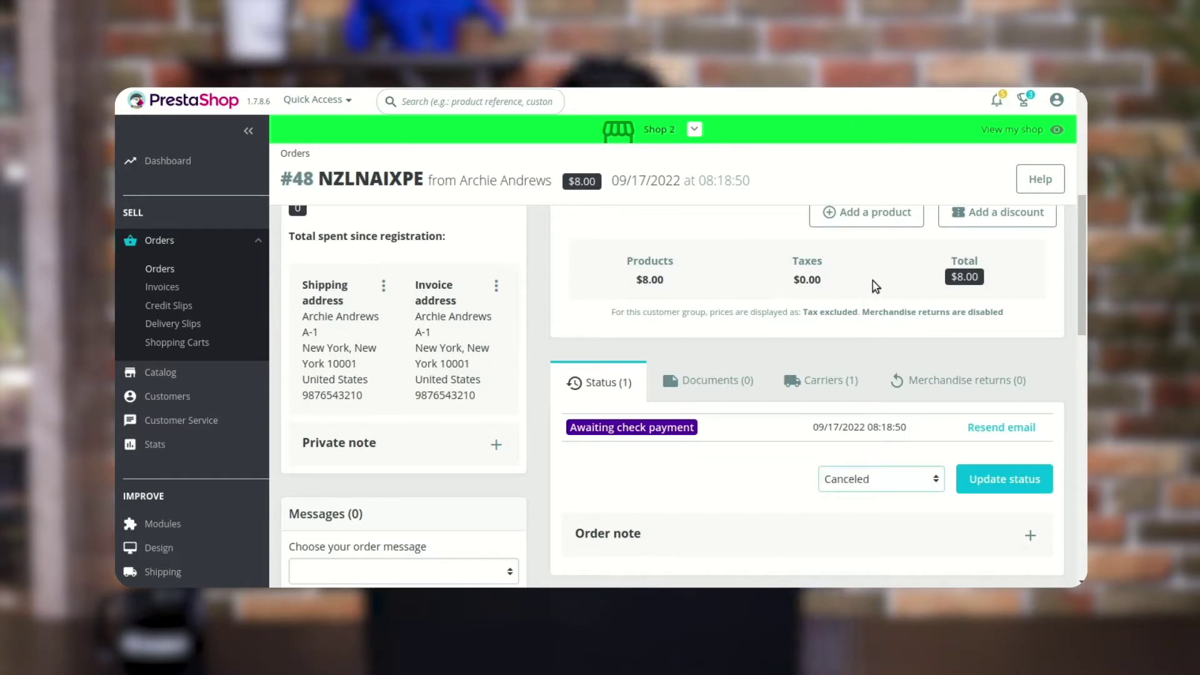
{"action": "left_click", "coordinate": [962, 491]}
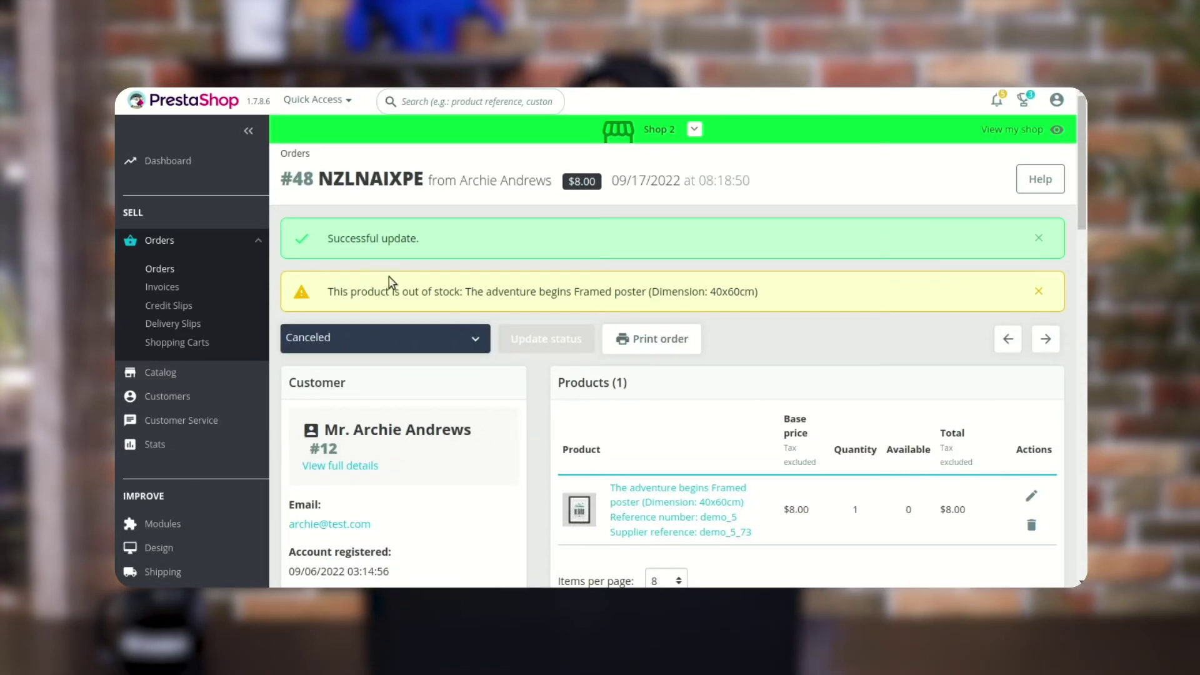
{"action": "scroll", "coordinate": [169, 463], "scroll_direction": "down", "scroll_amount": 5}
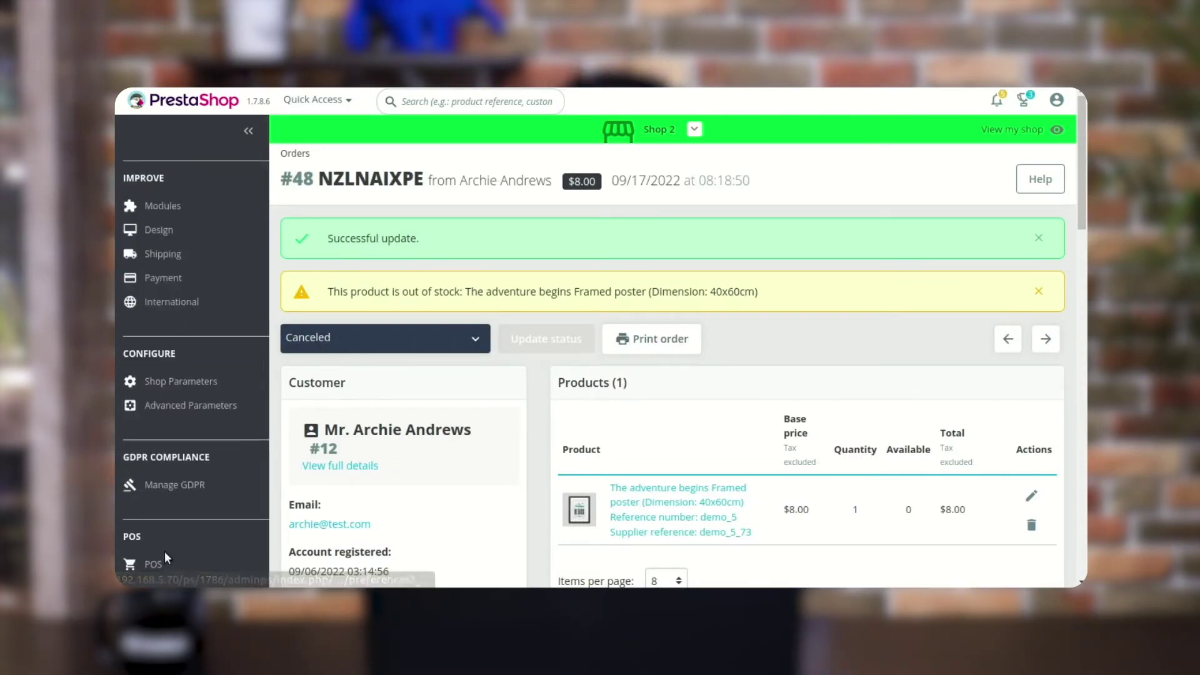
{"action": "scroll", "coordinate": [181, 550], "scroll_direction": "down", "scroll_amount": 3}
Open Preorder > Products and locate the 40x60cm framed poster showing quantity 100
{"action": "mouse_move", "coordinate": [188, 535]}
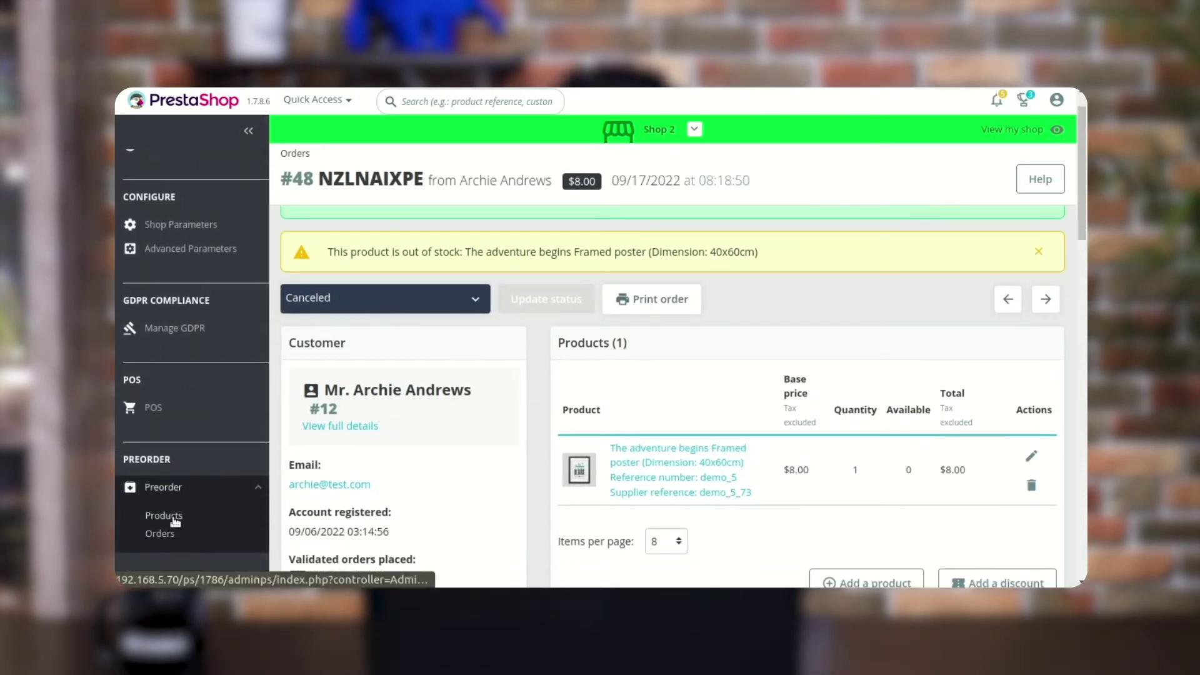
{"action": "left_click", "coordinate": [171, 517]}
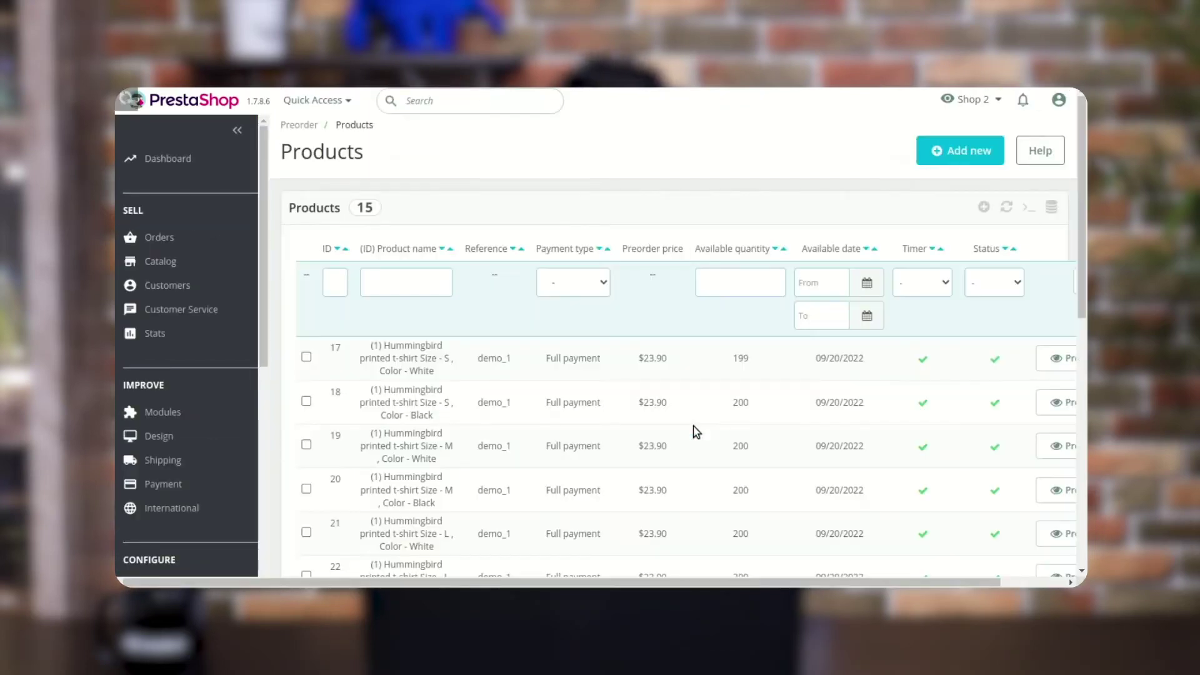
{"action": "scroll", "coordinate": [692, 426], "scroll_direction": "down", "scroll_amount": 6}
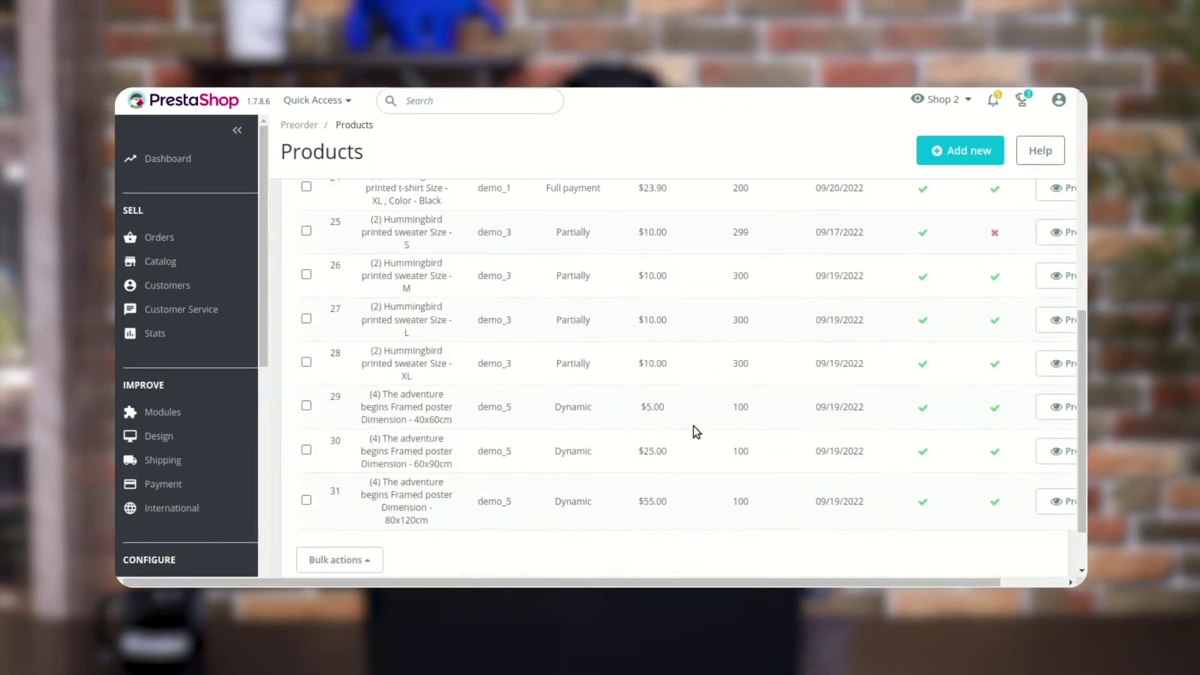
{"action": "double_click", "coordinate": [741, 406]}
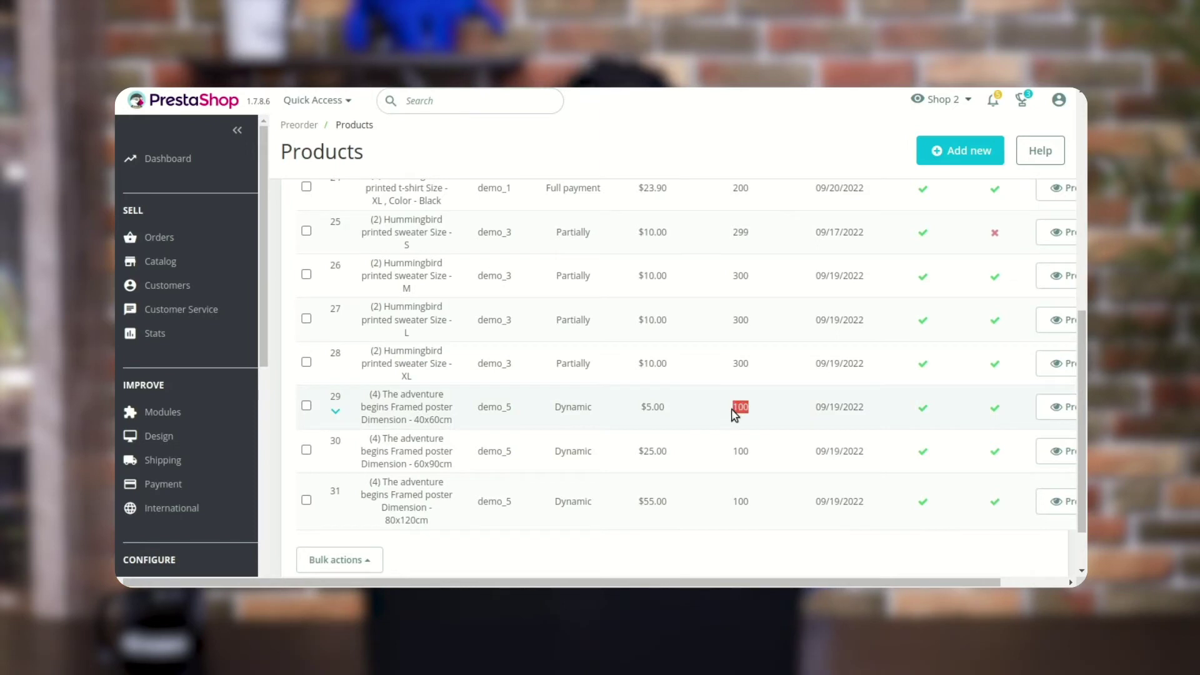